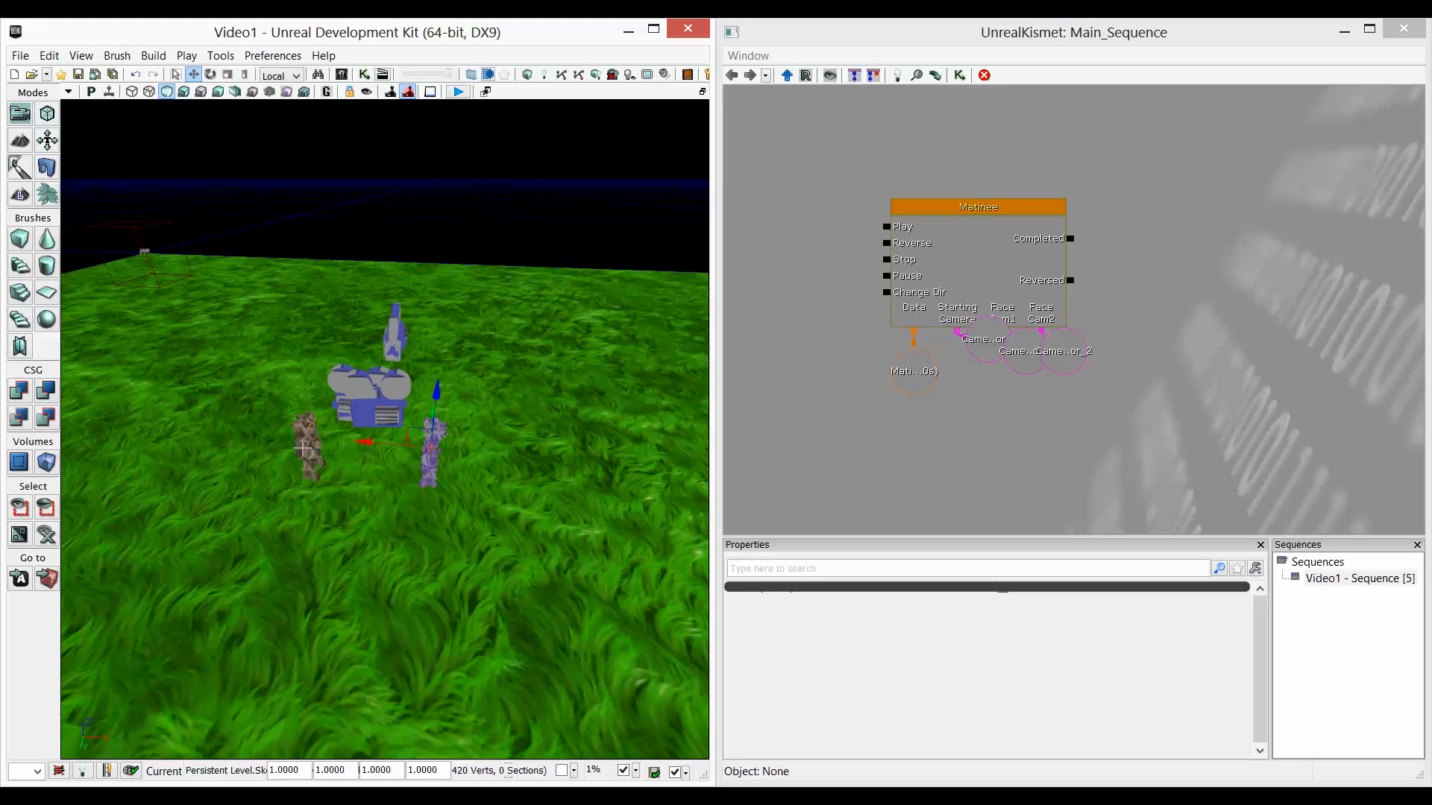
Line up the camera variables beneath the Matinee node in Kismet and open that Matinee for editing.
mouse_move(400, 550)
mouse_down()
mouse_move(413, 542)
mouse_move(414, 473)
mouse_move(414, 555)
mouse_up()
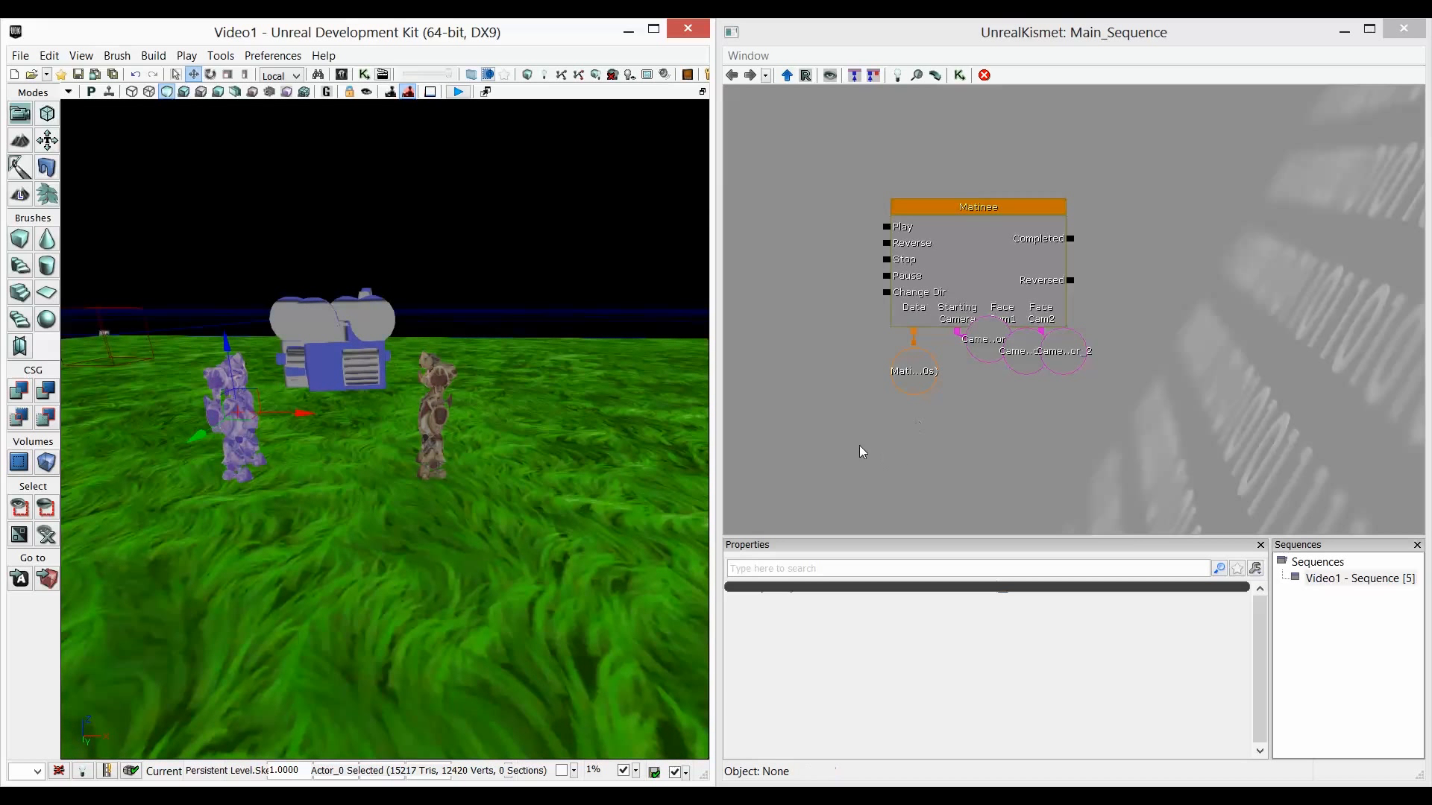
drag(884, 328, 847, 349)
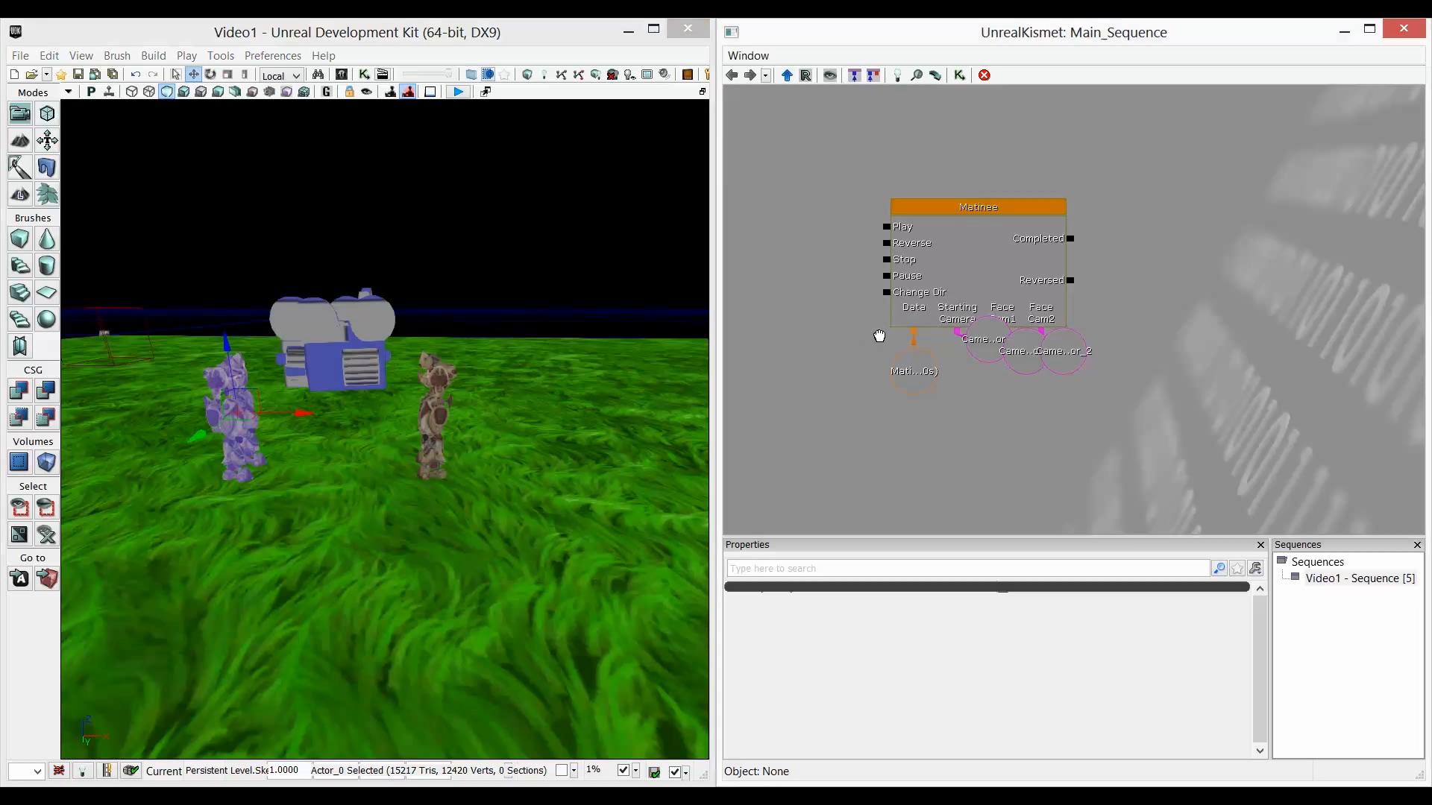
drag(946, 364, 1038, 399)
click(1033, 380)
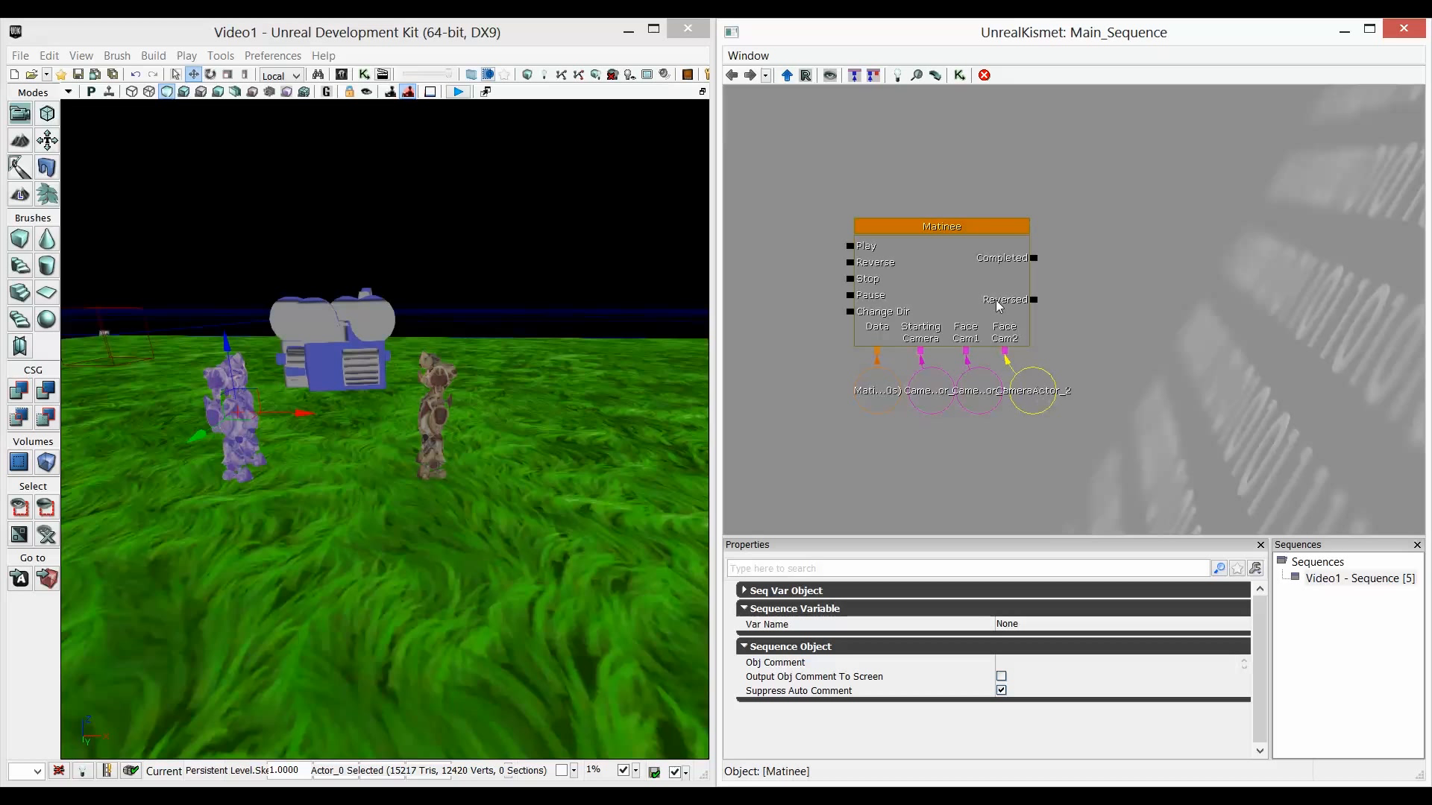
click(958, 276)
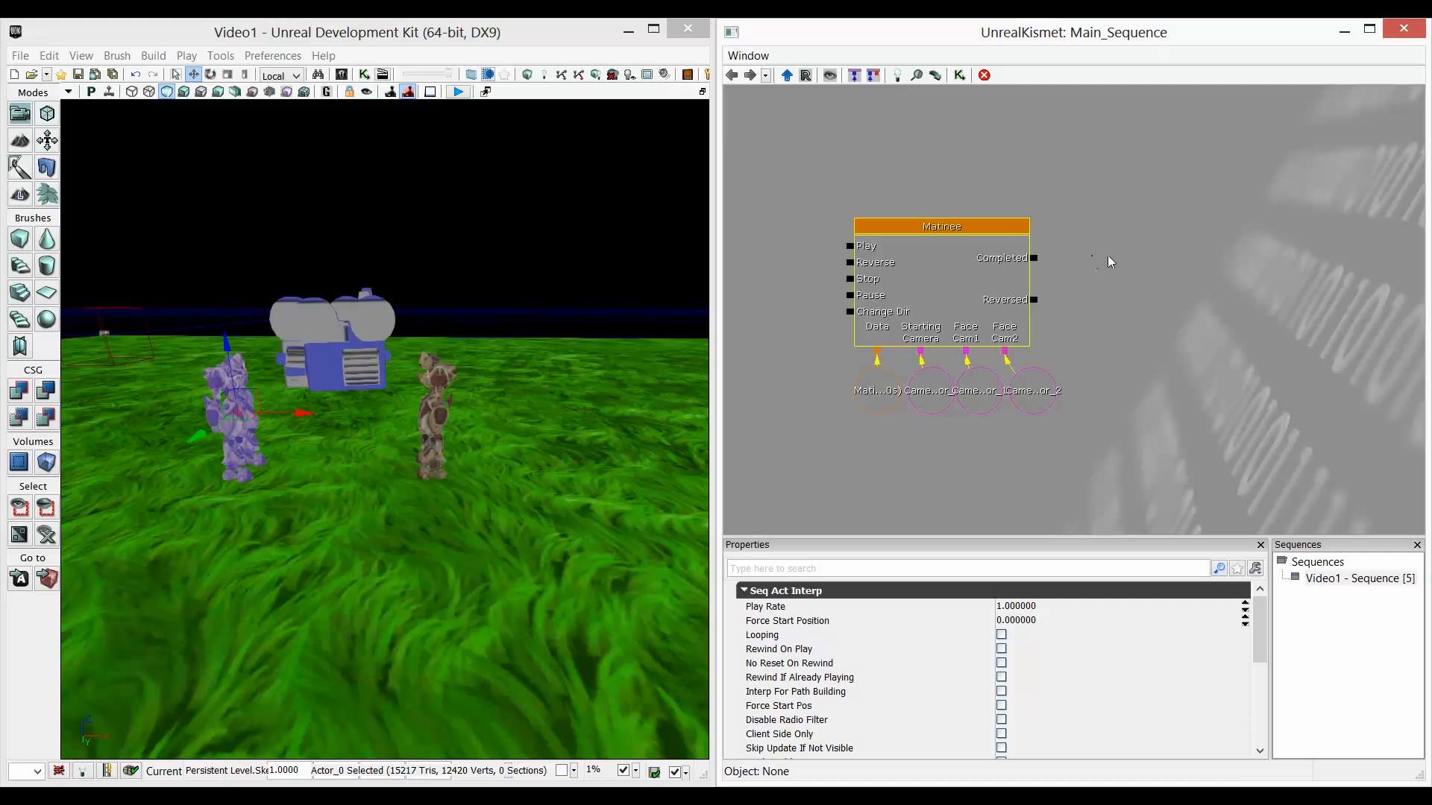
mouse_move(503, 538)
mouse_down()
mouse_move(473, 535)
mouse_move(481, 522)
mouse_up()
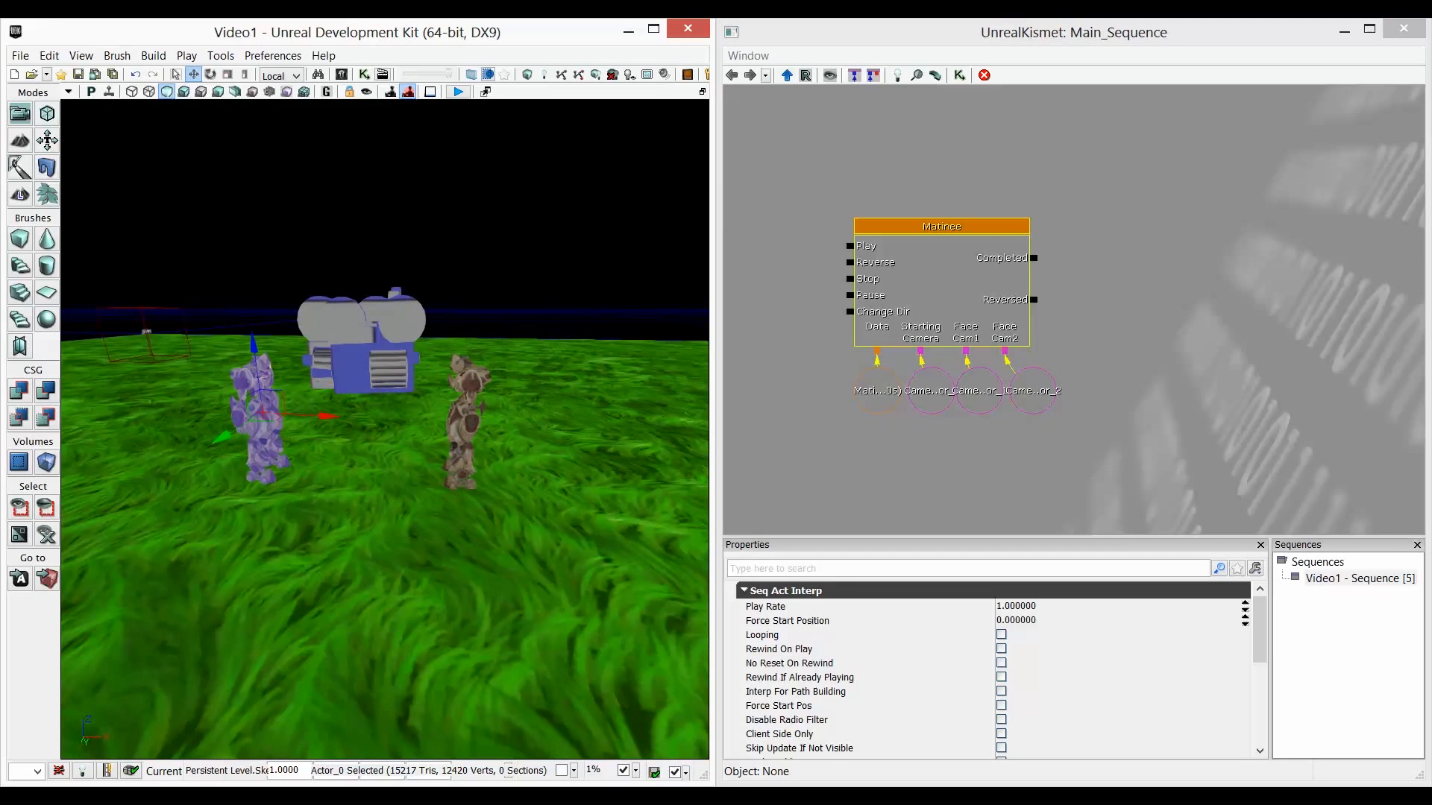
double_click(917, 259)
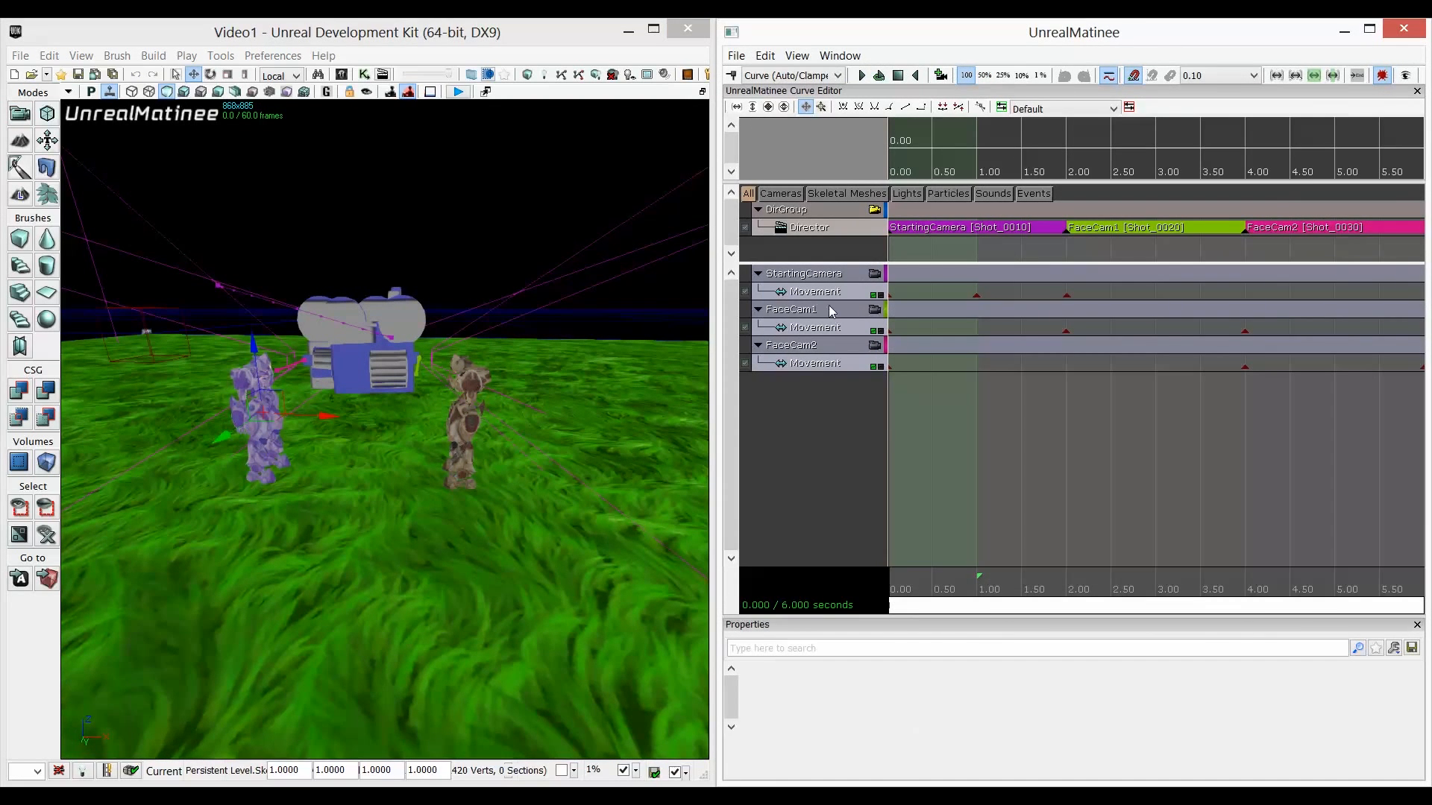
Set the Physics of both robot skeletal mesh actors together to PHYS_Interpolating and close their properties.
click(451, 436)
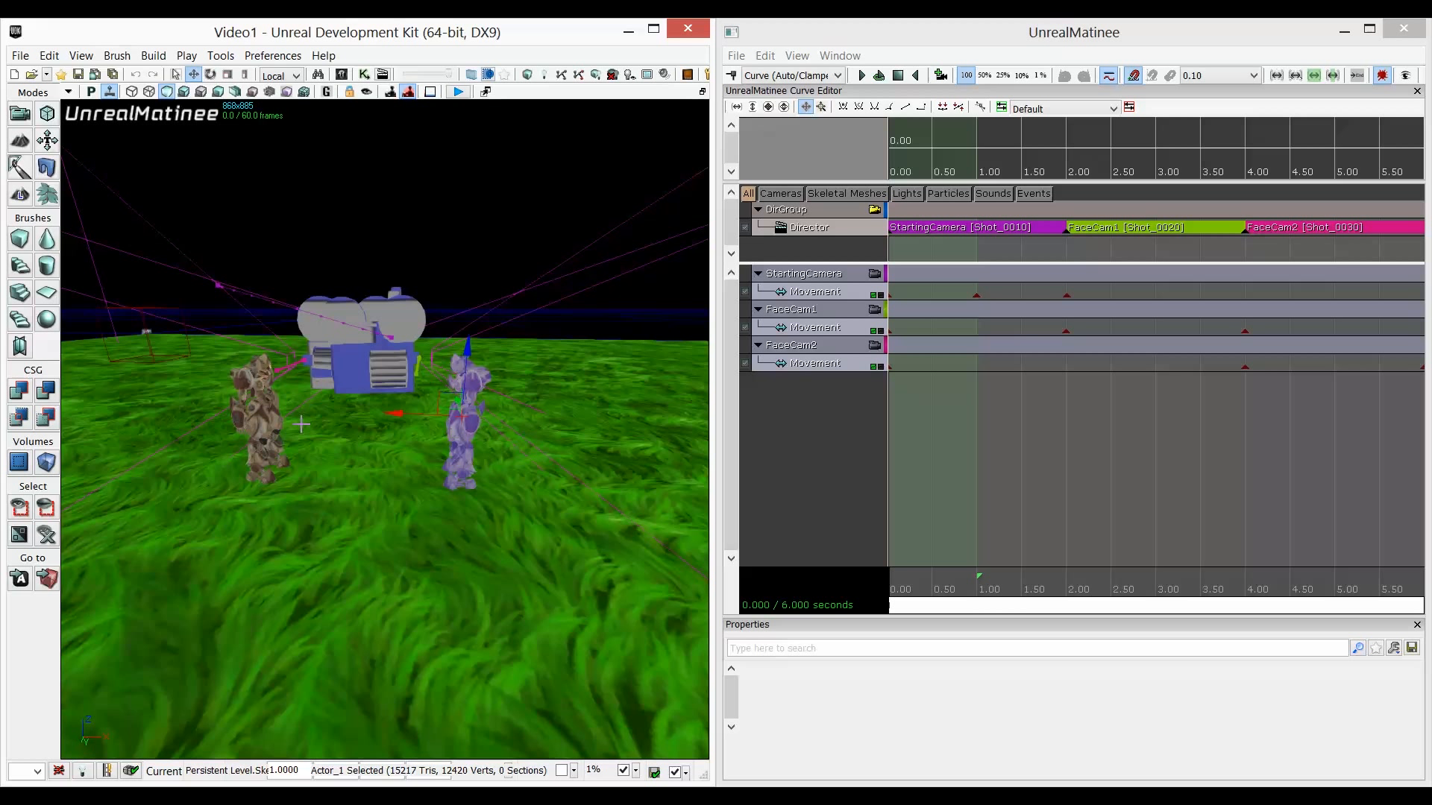
click(267, 429)
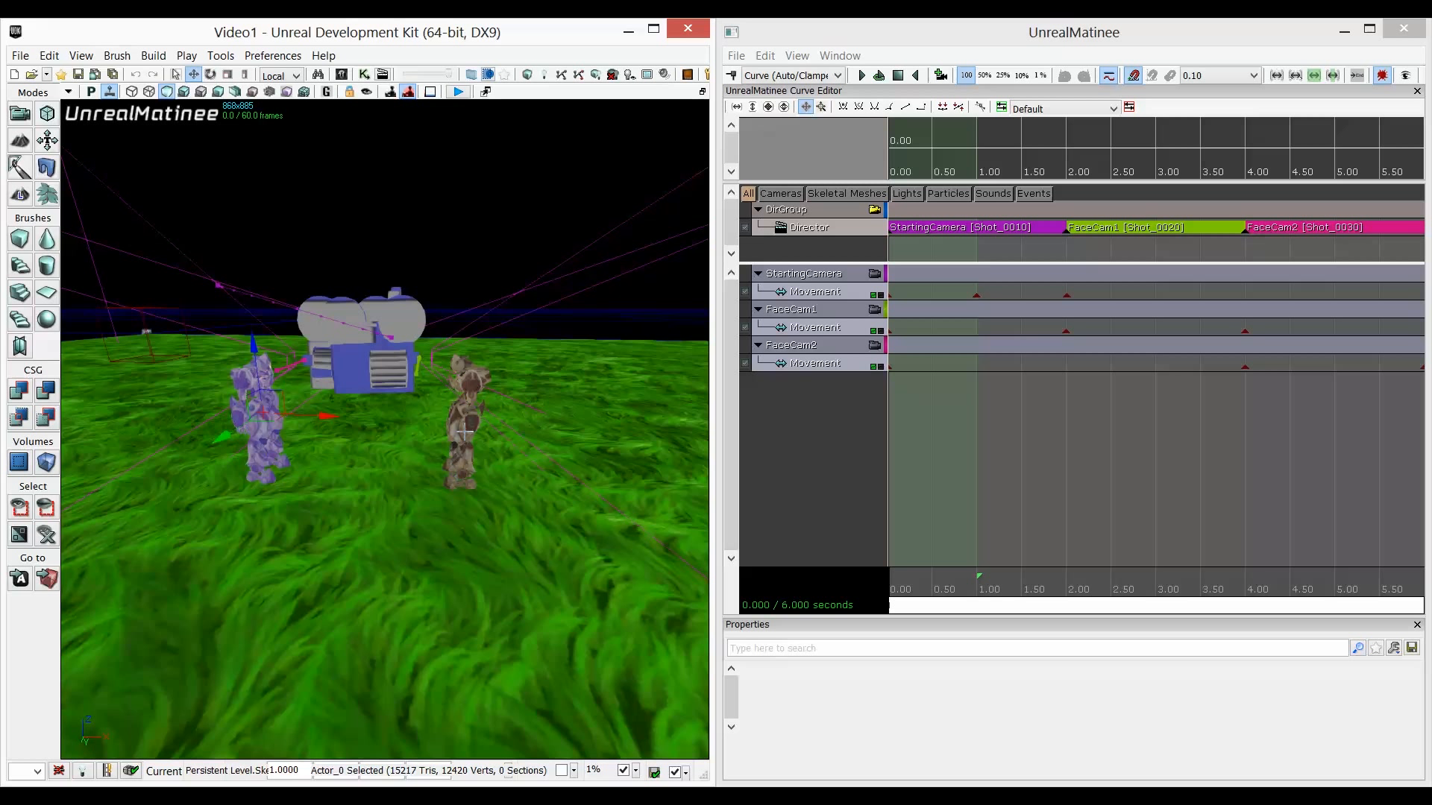
click(466, 431)
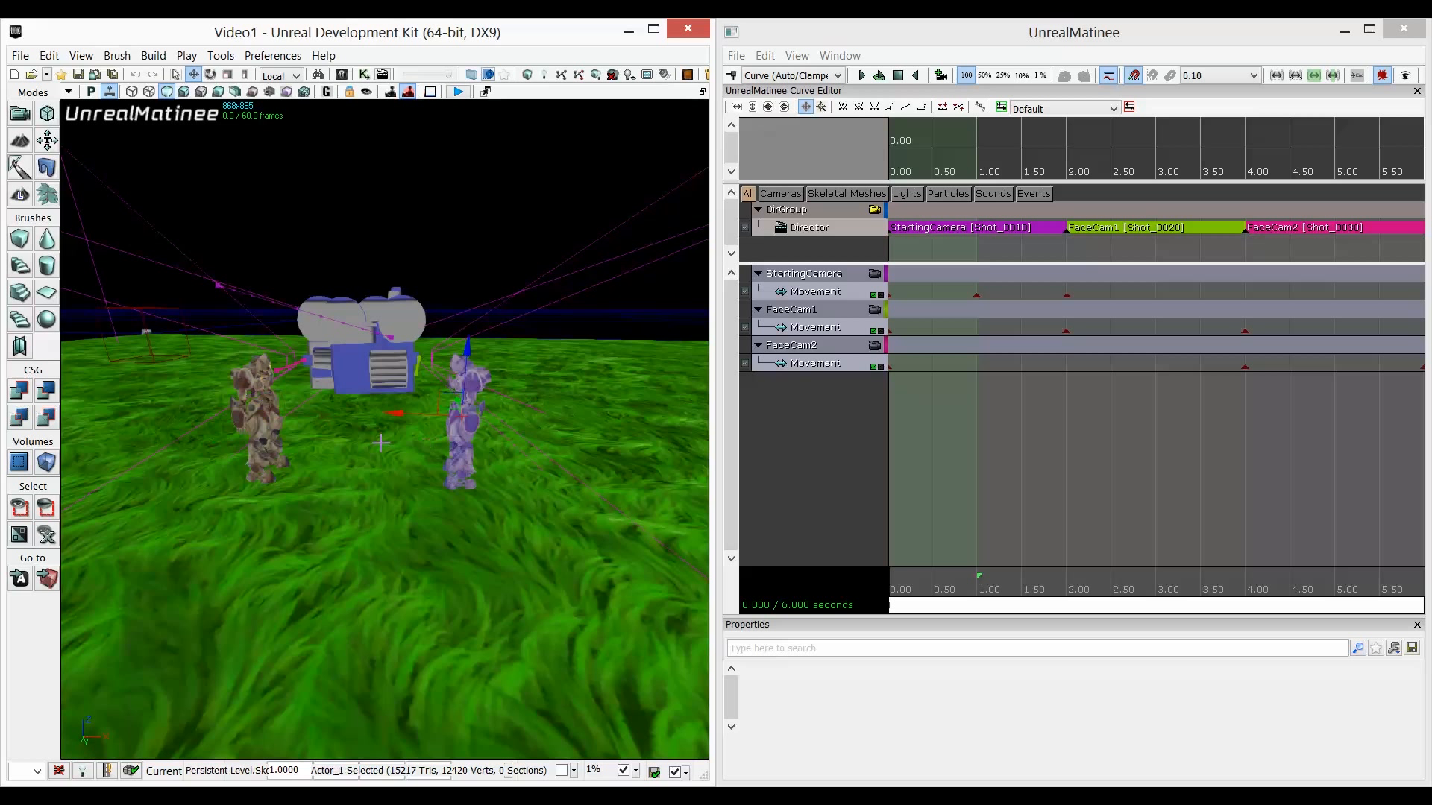
ctrl+click(273, 425)
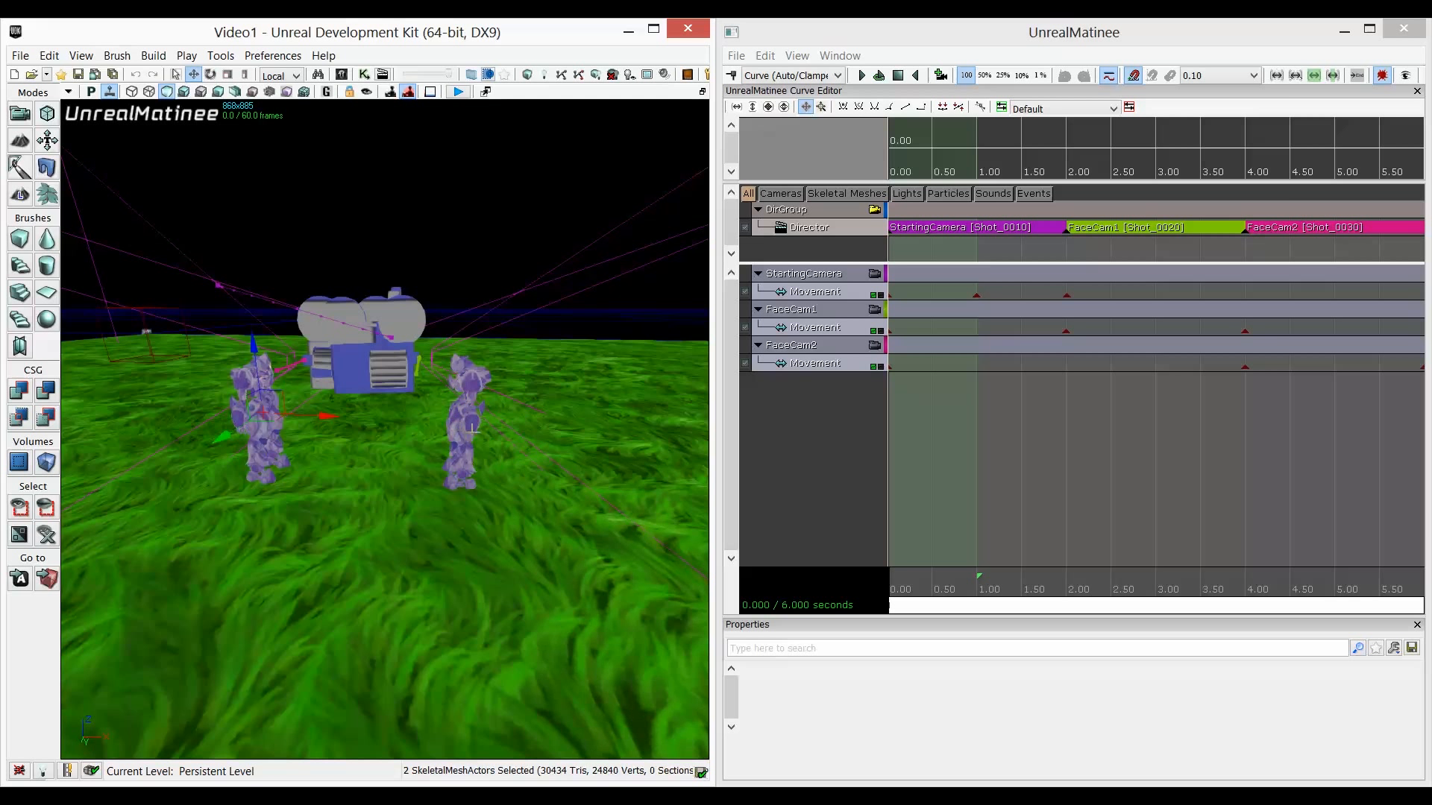
key(F4)
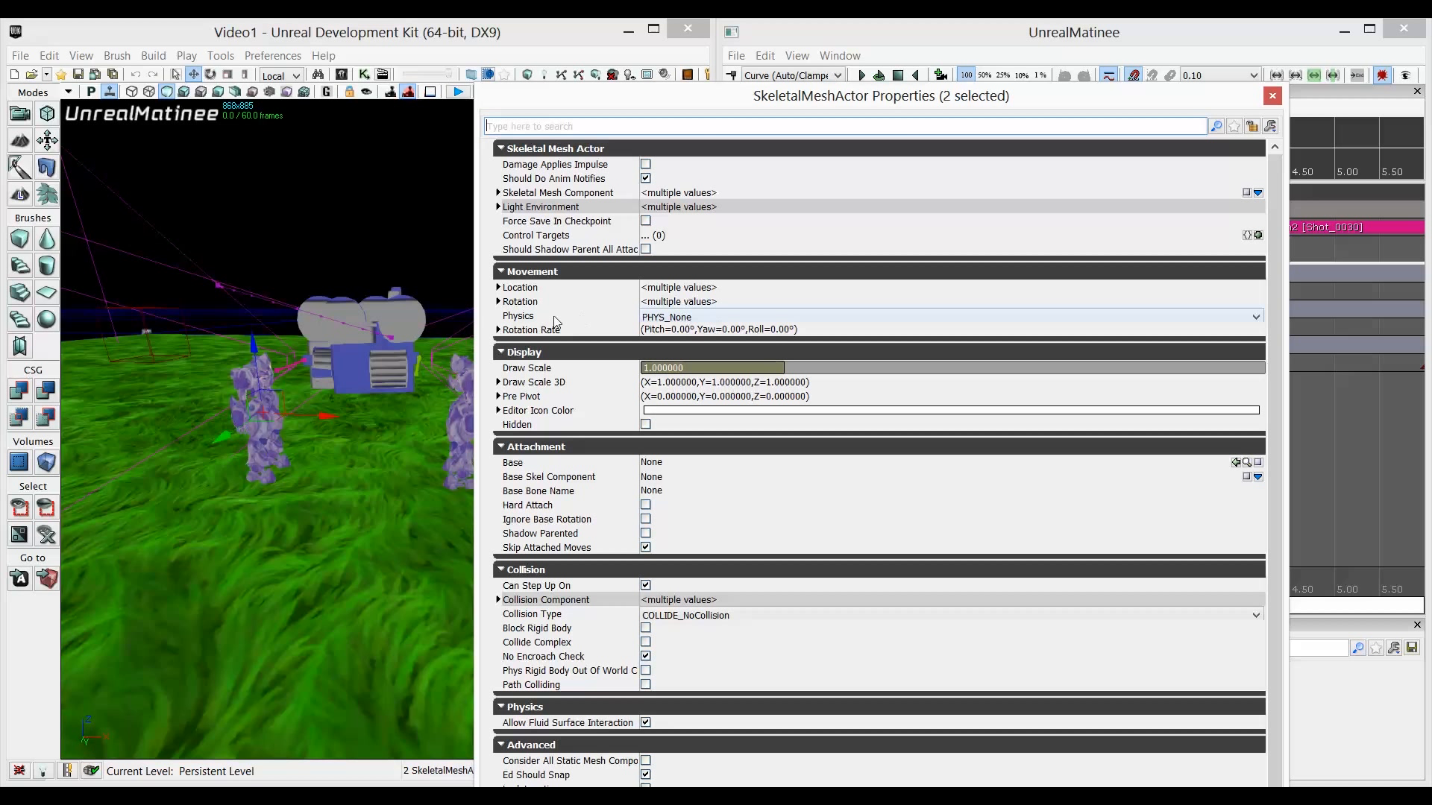
click(501, 148)
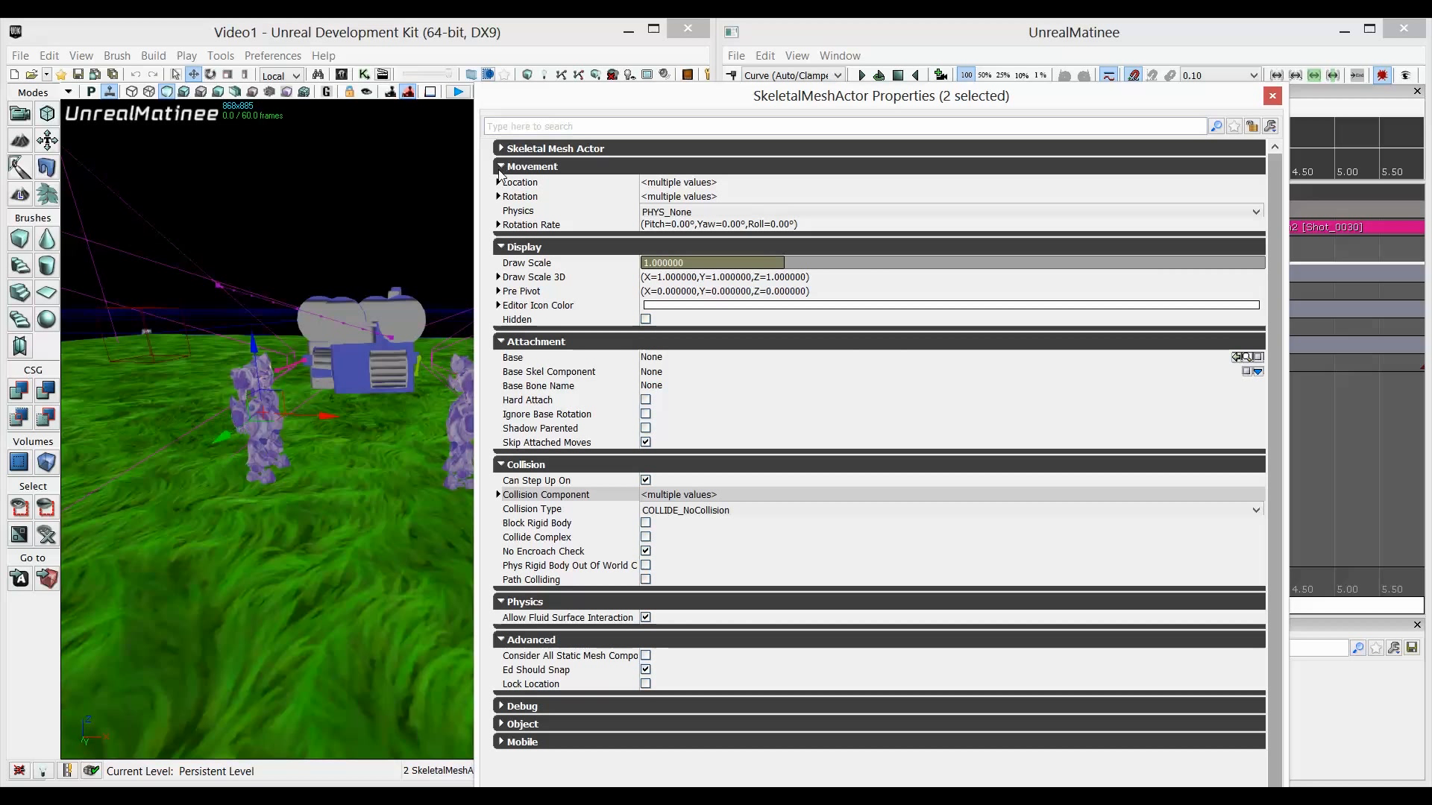
click(501, 166)
click(501, 184)
click(504, 167)
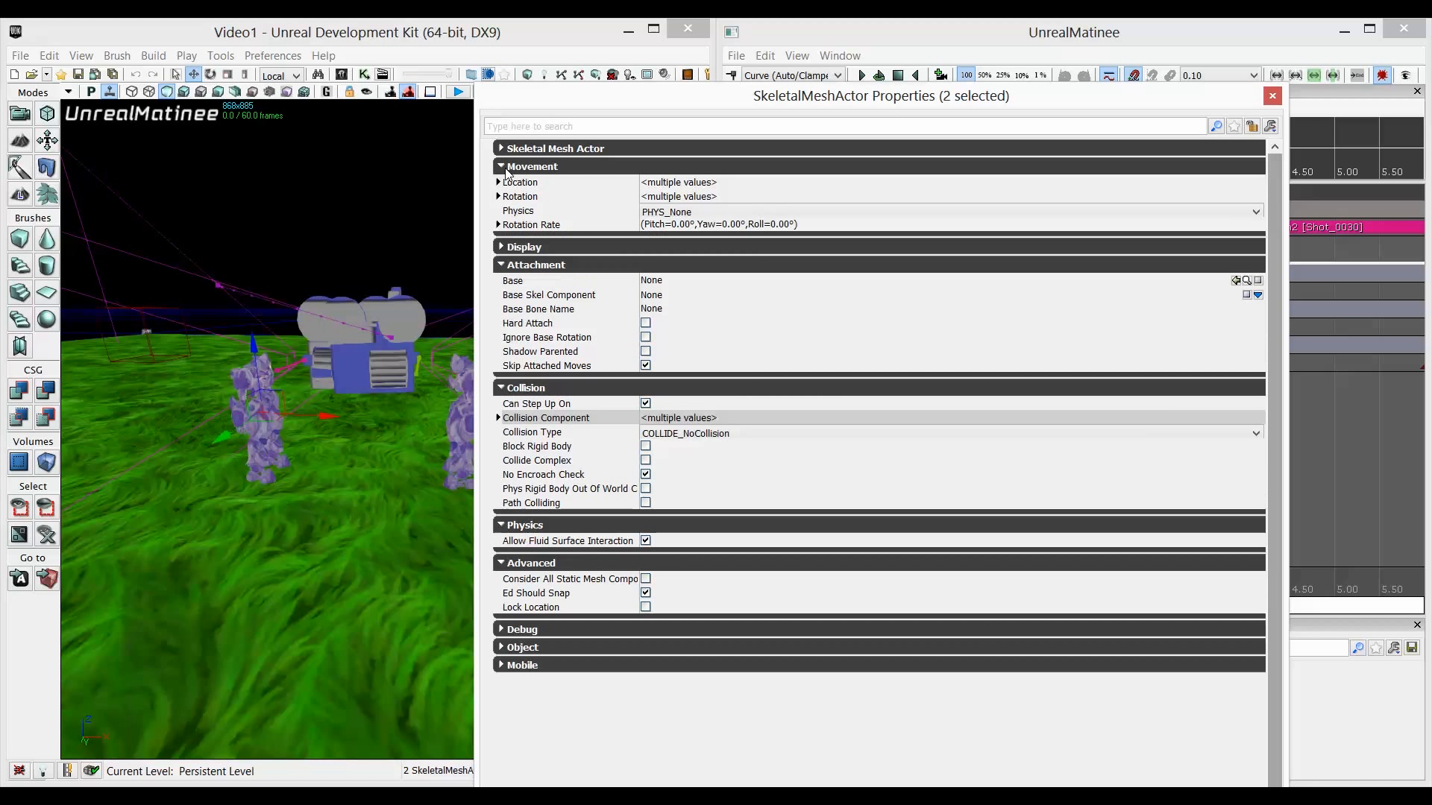
click(671, 212)
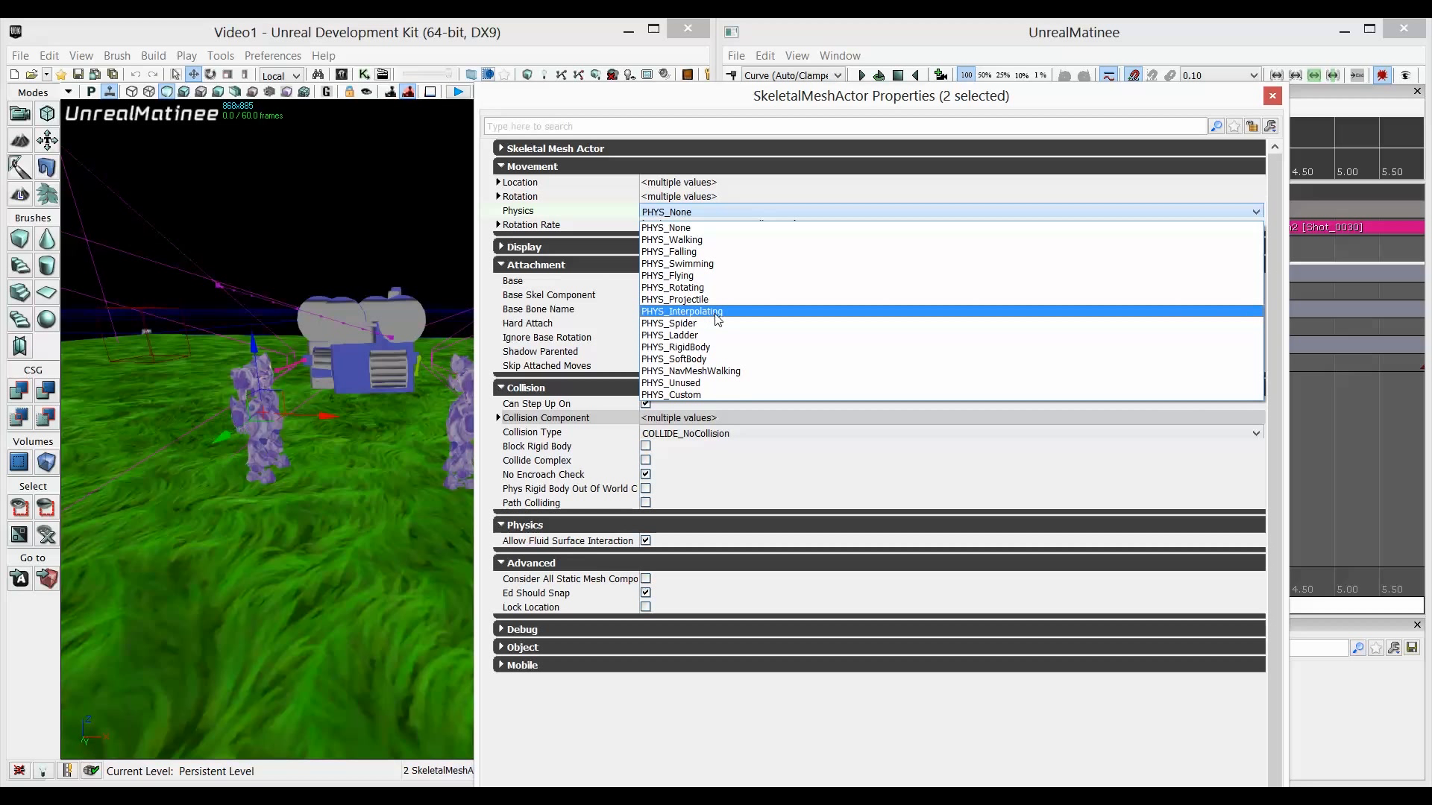
click(717, 312)
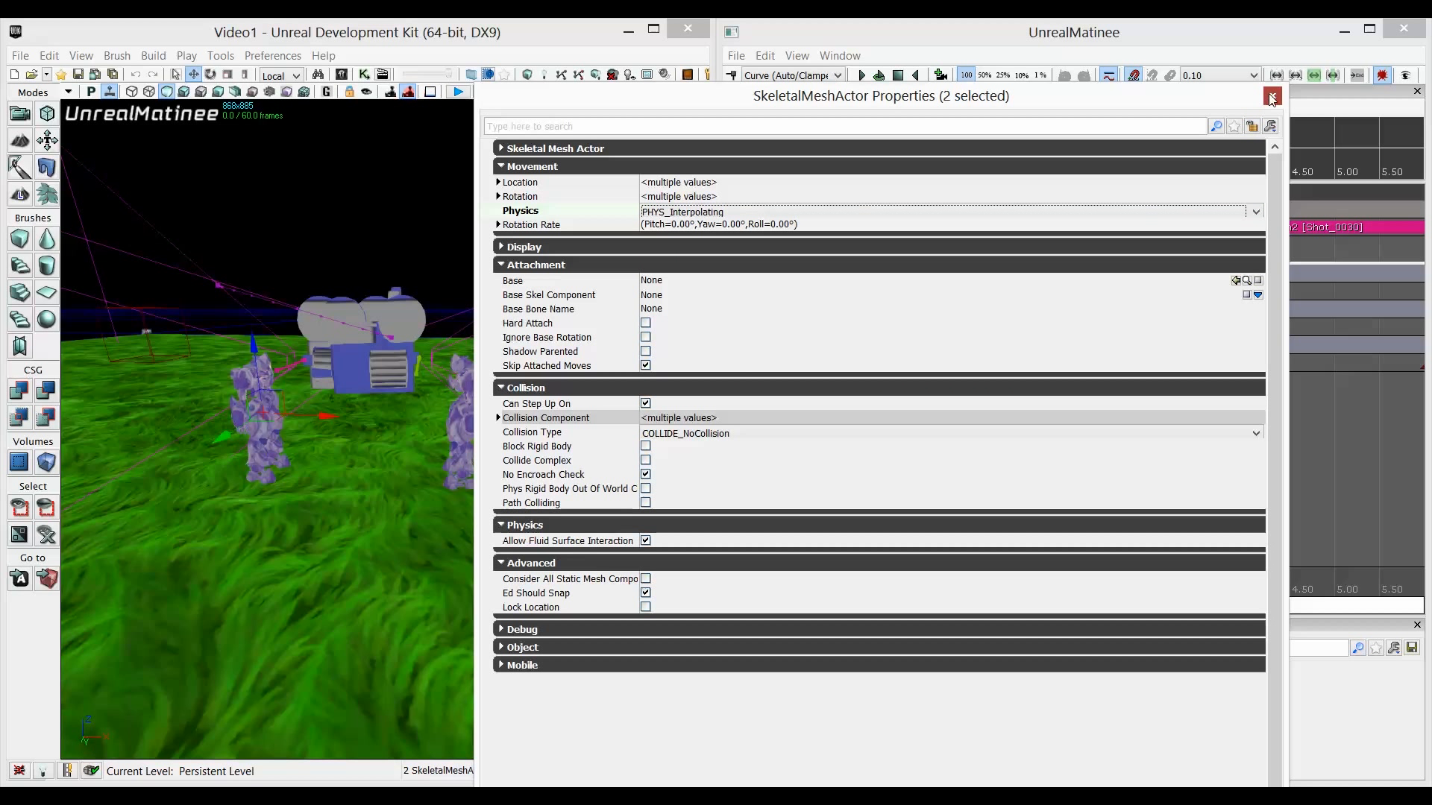
click(1272, 95)
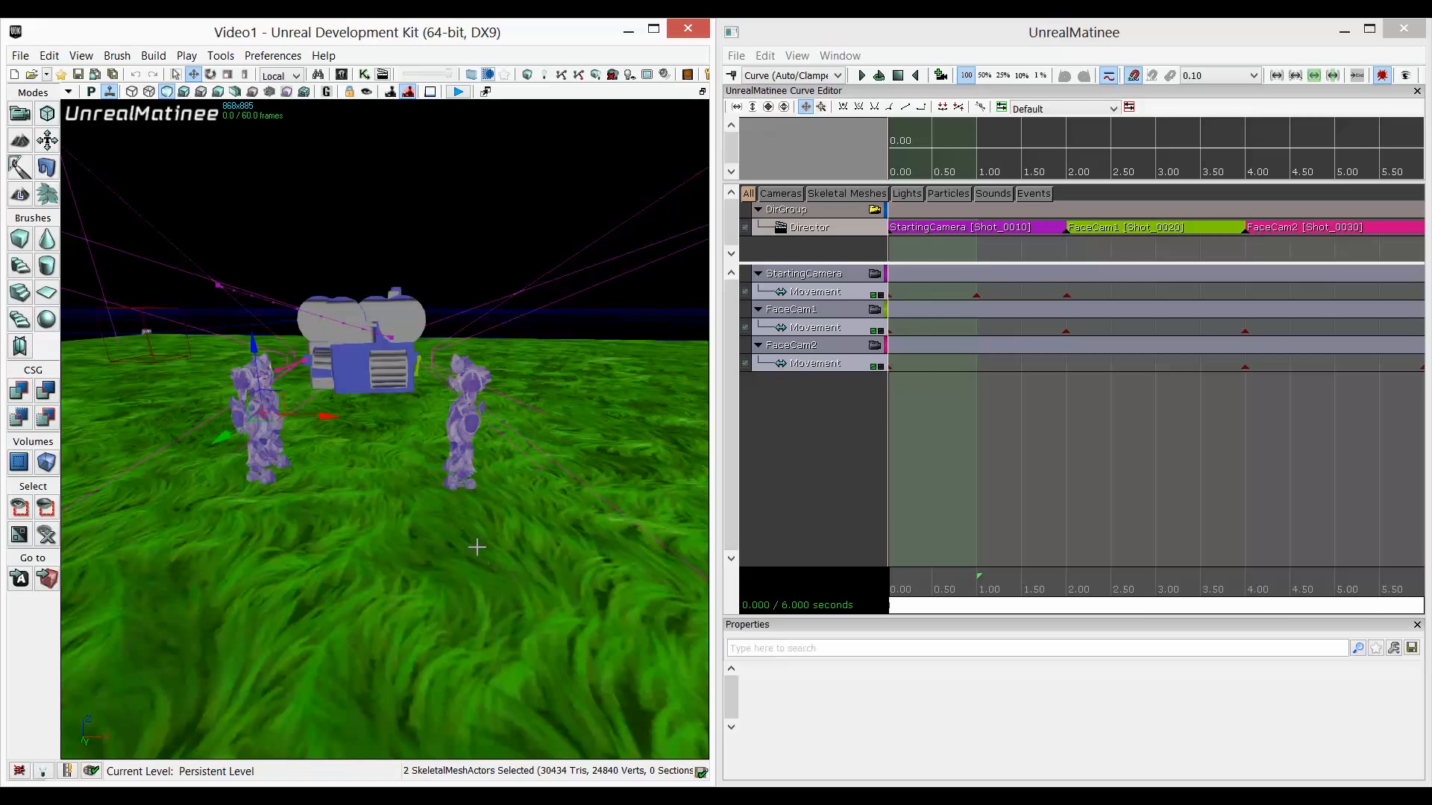
Select the FaceCam2 and FaceCam1 groups in turn to examine which camera actor each one controls.
mouse_move(349, 477)
mouse_down()
mouse_move(355, 449)
mouse_move(348, 493)
mouse_up()
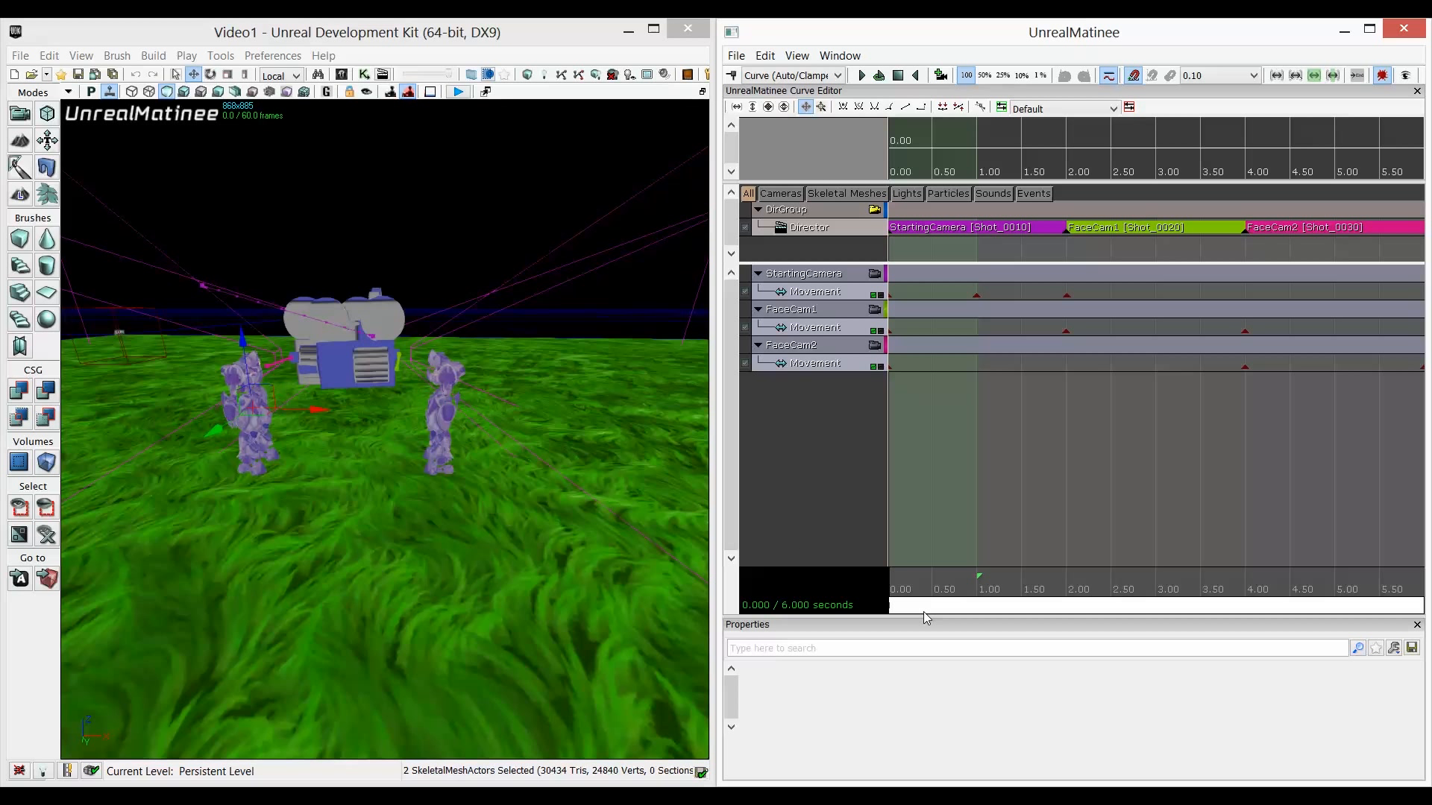
click(448, 411)
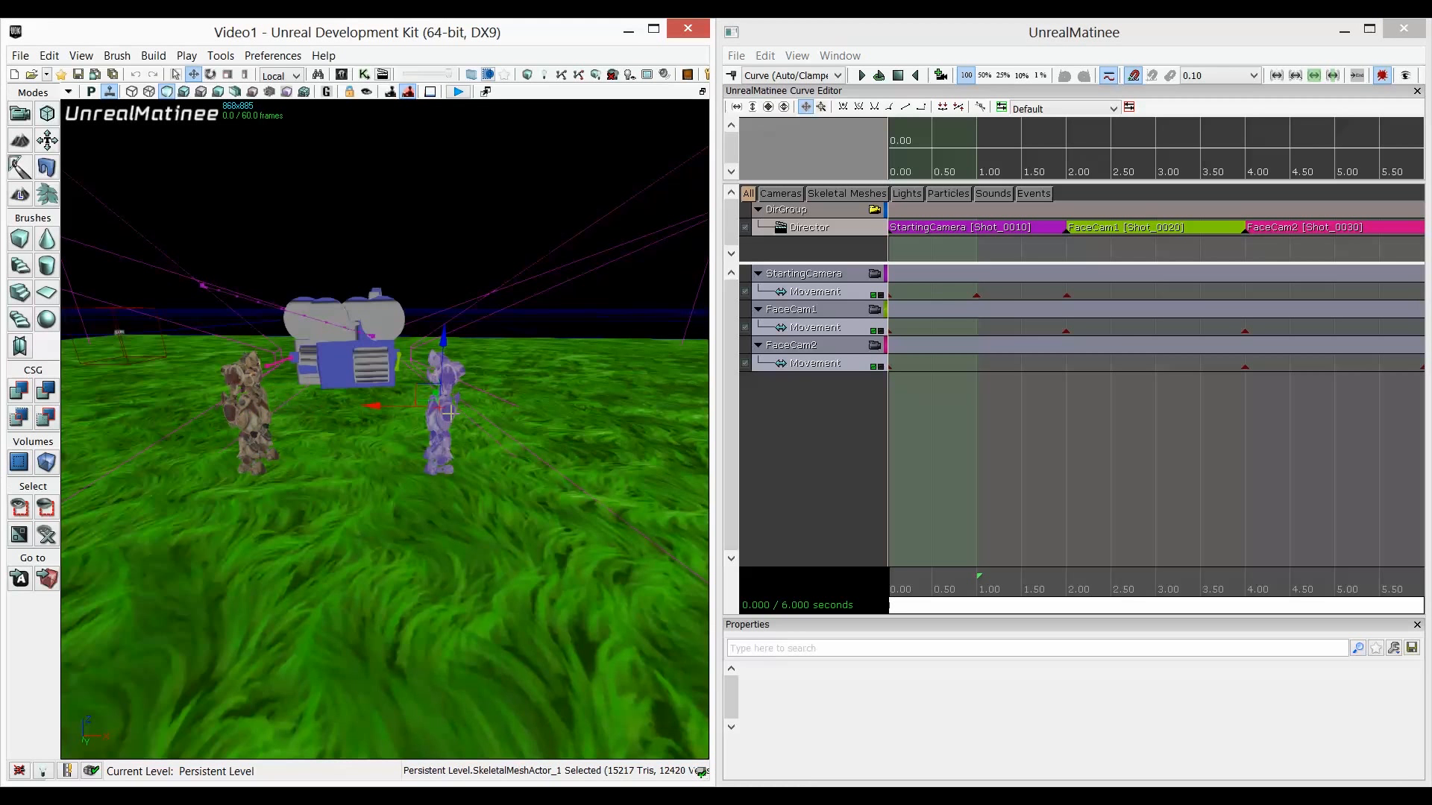
click(800, 441)
click(807, 351)
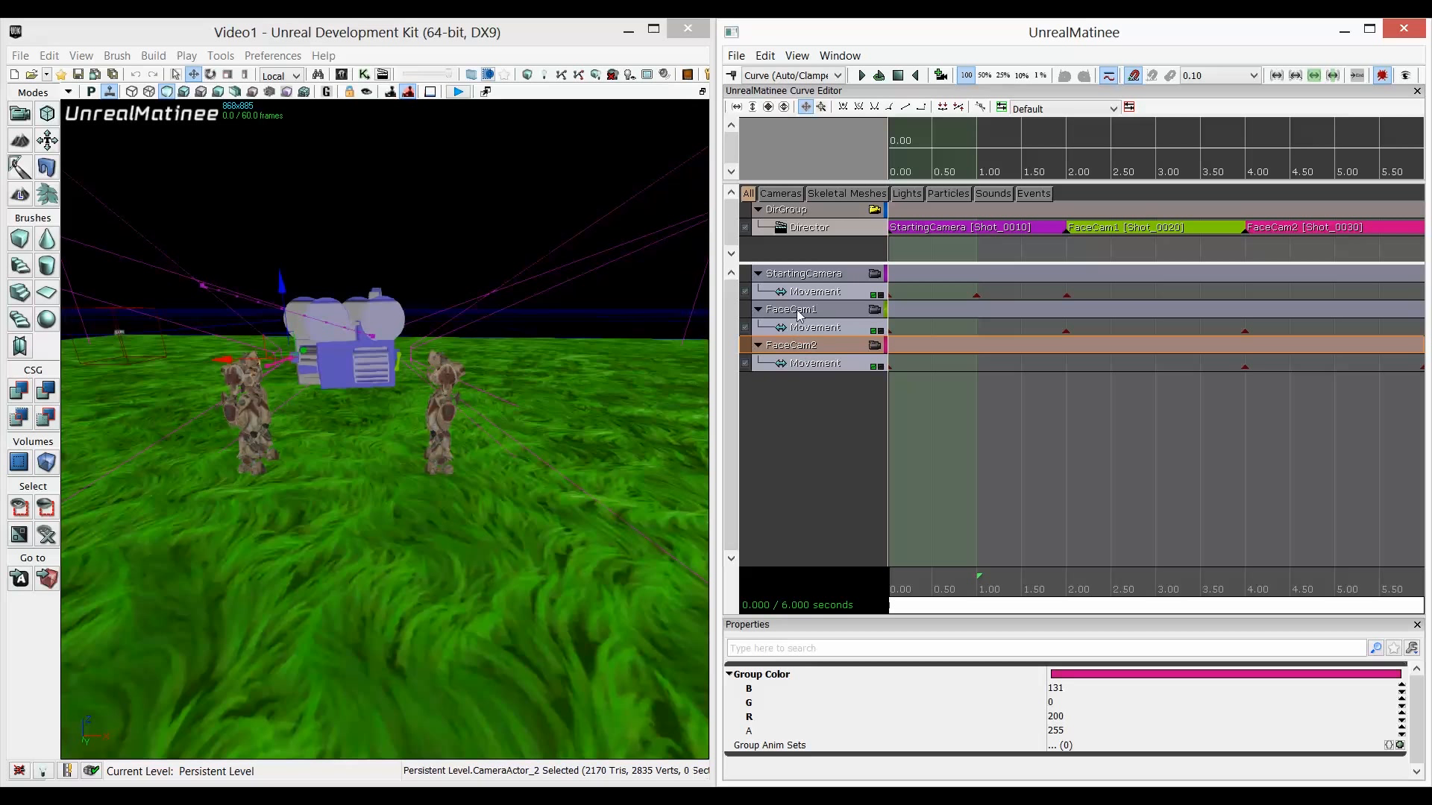
click(798, 311)
click(789, 349)
click(798, 313)
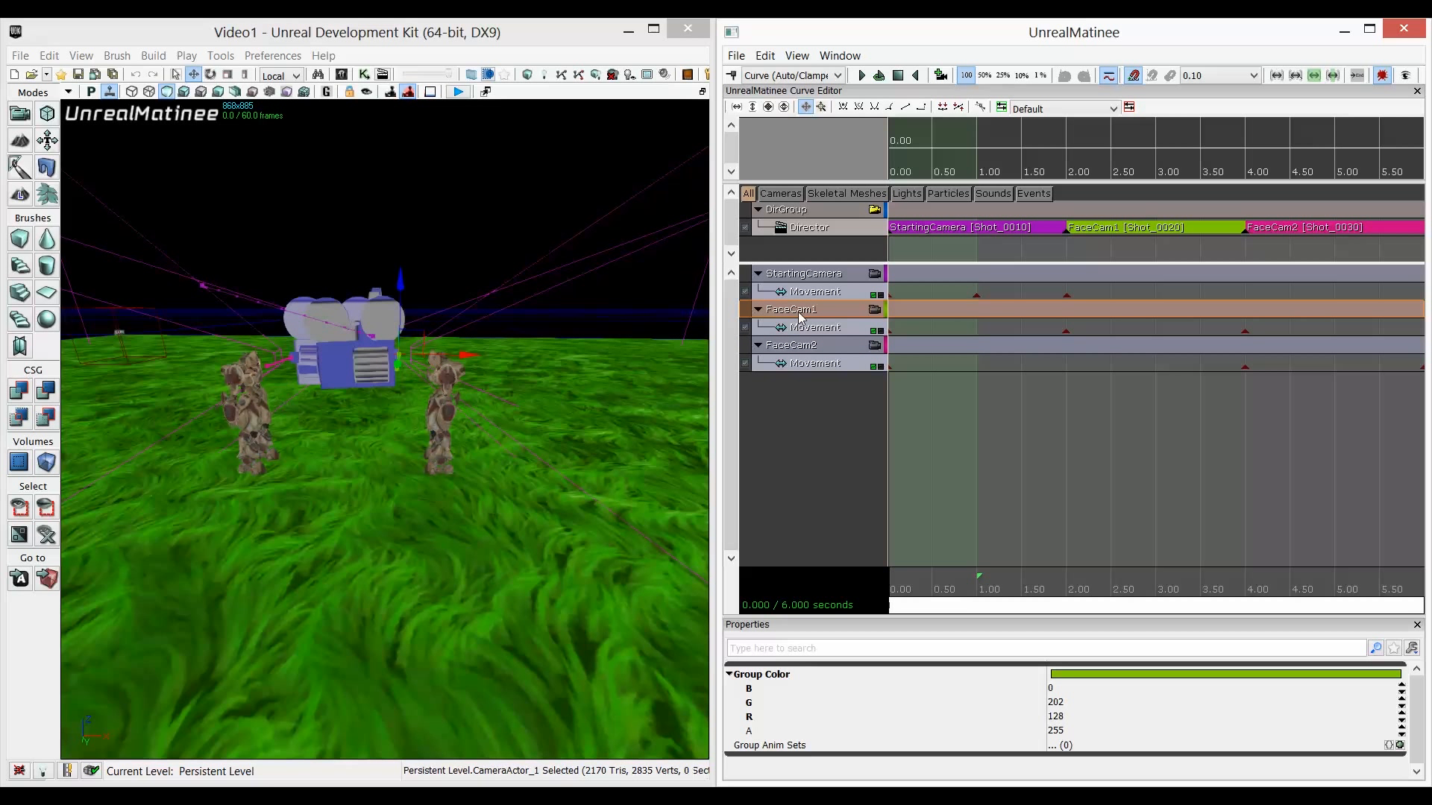
Add a new empty Matinee group named Bot1 for the robot on the left of the tanker.
drag(468, 560, 456, 462)
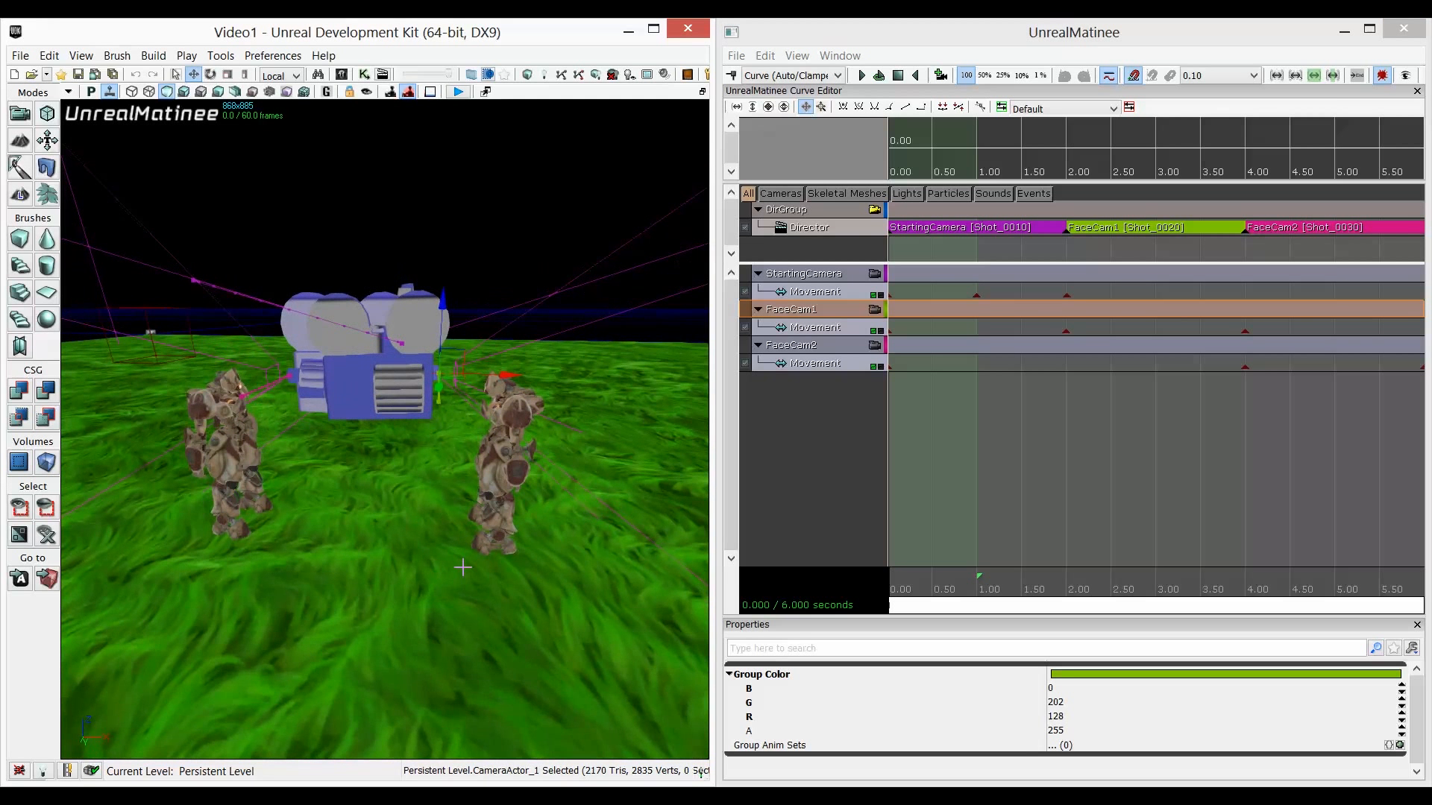
click(222, 450)
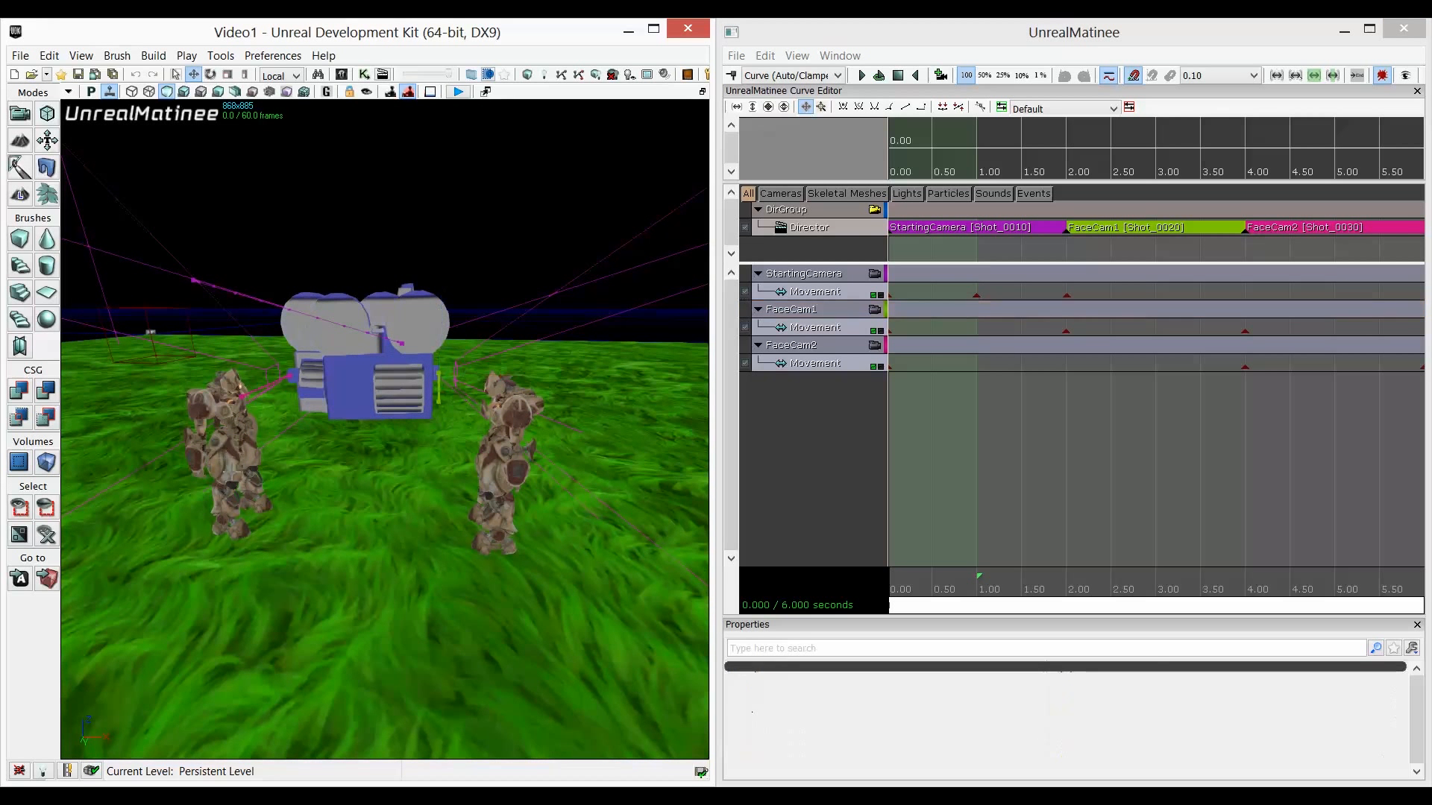
right_click(834, 413)
click(907, 440)
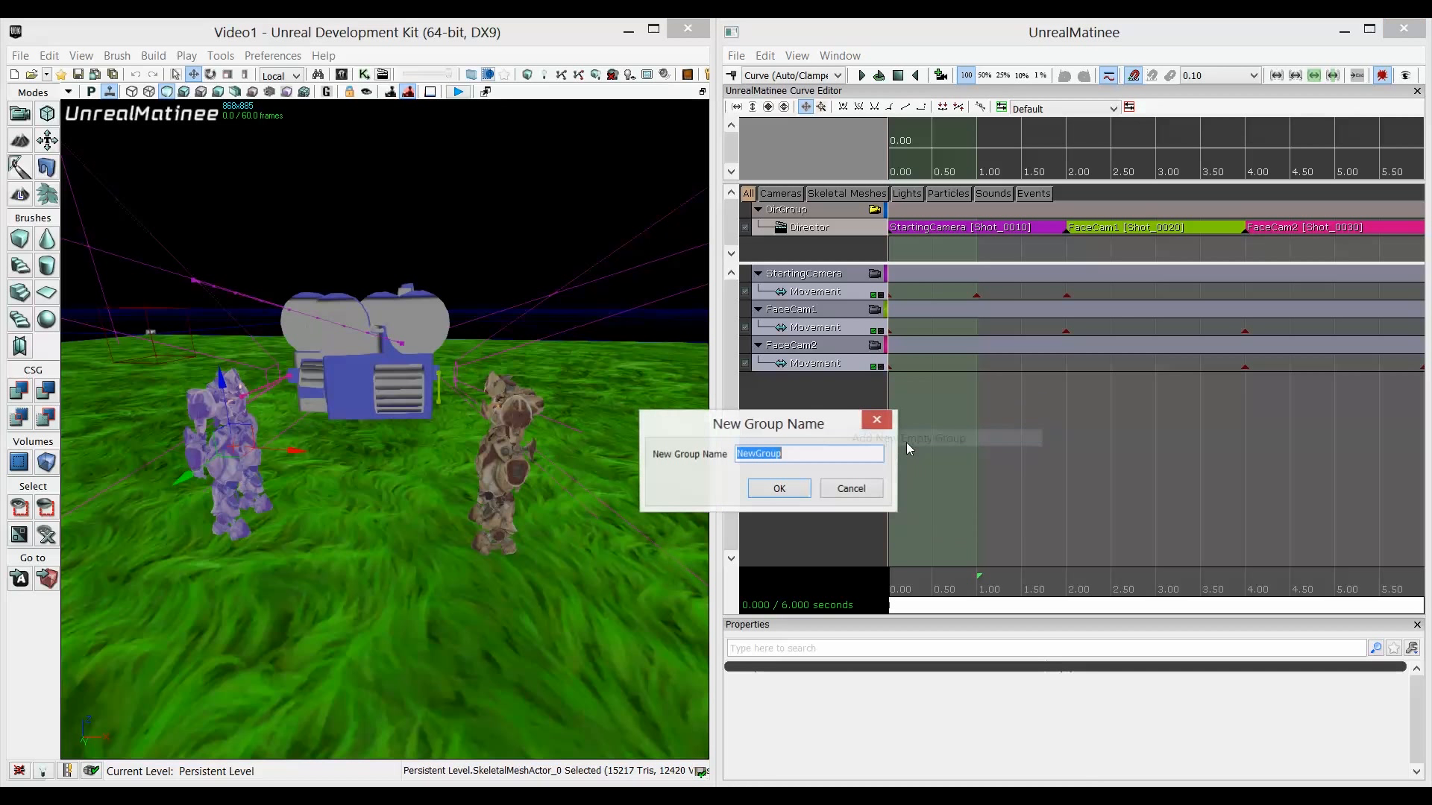
text(Bot1)
key(Return)
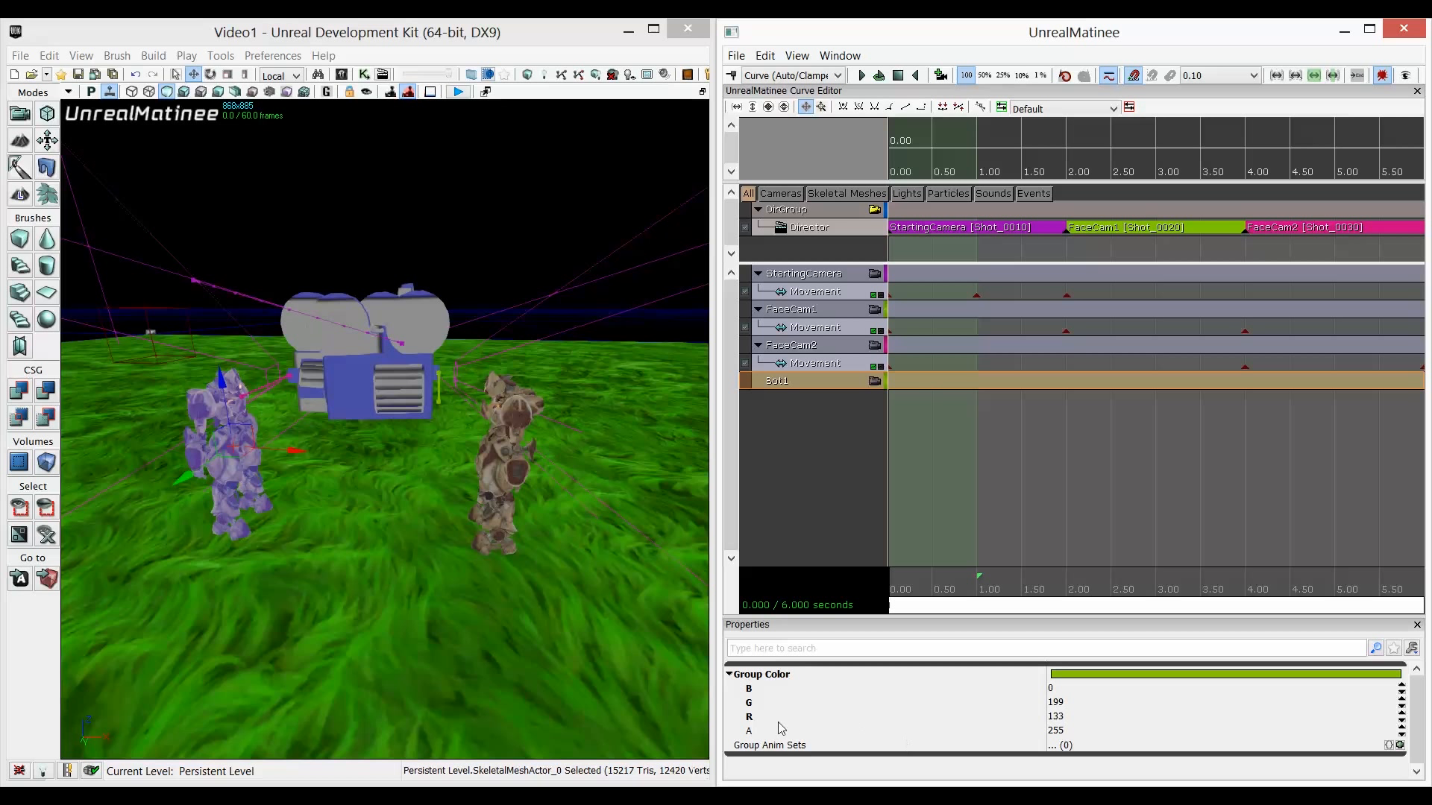
Add a Group Anim Sets entry to Bot1 and select K_AnimHuman_BaseMale in the Content Browser by filtering Animation Sets for "male".
click(1400, 745)
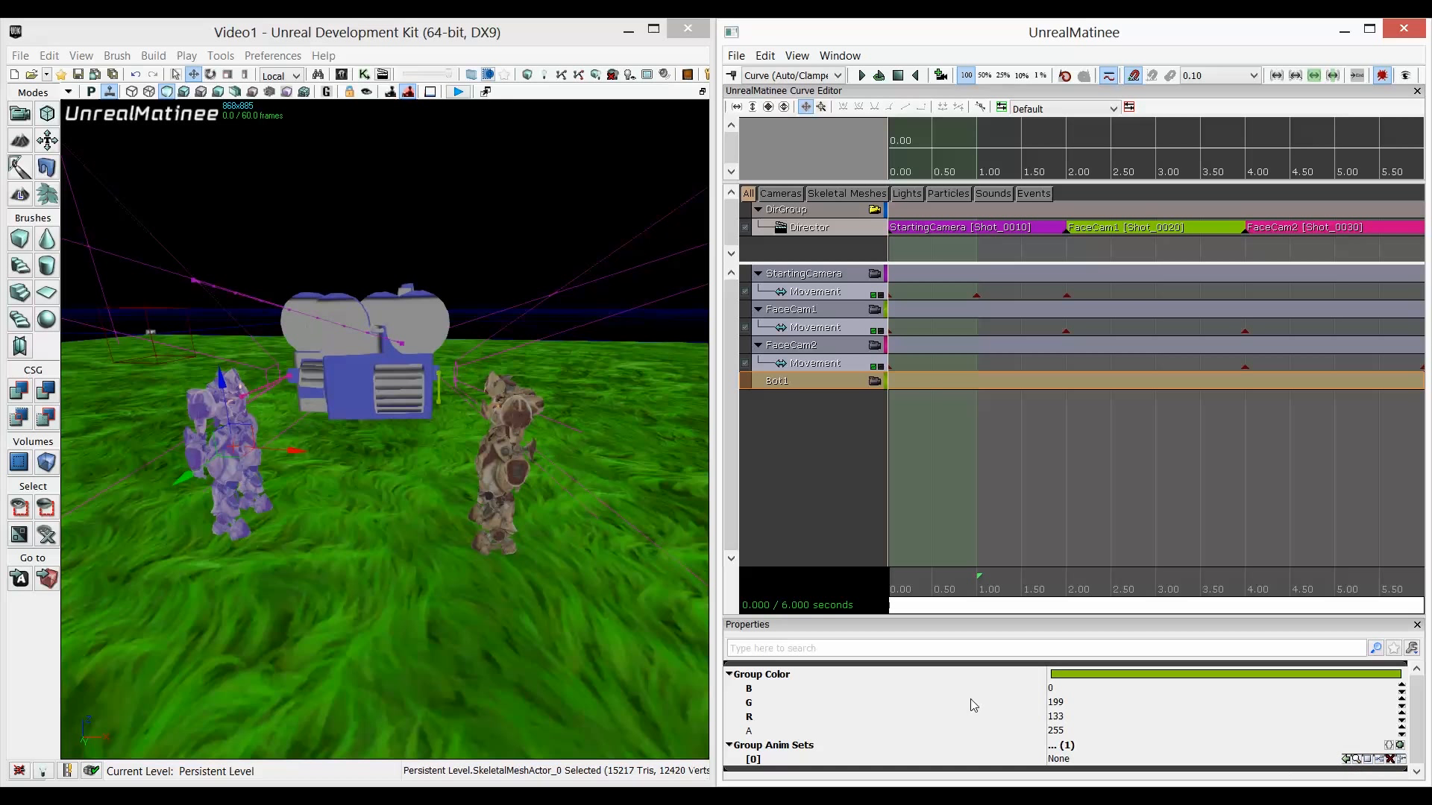
click(342, 75)
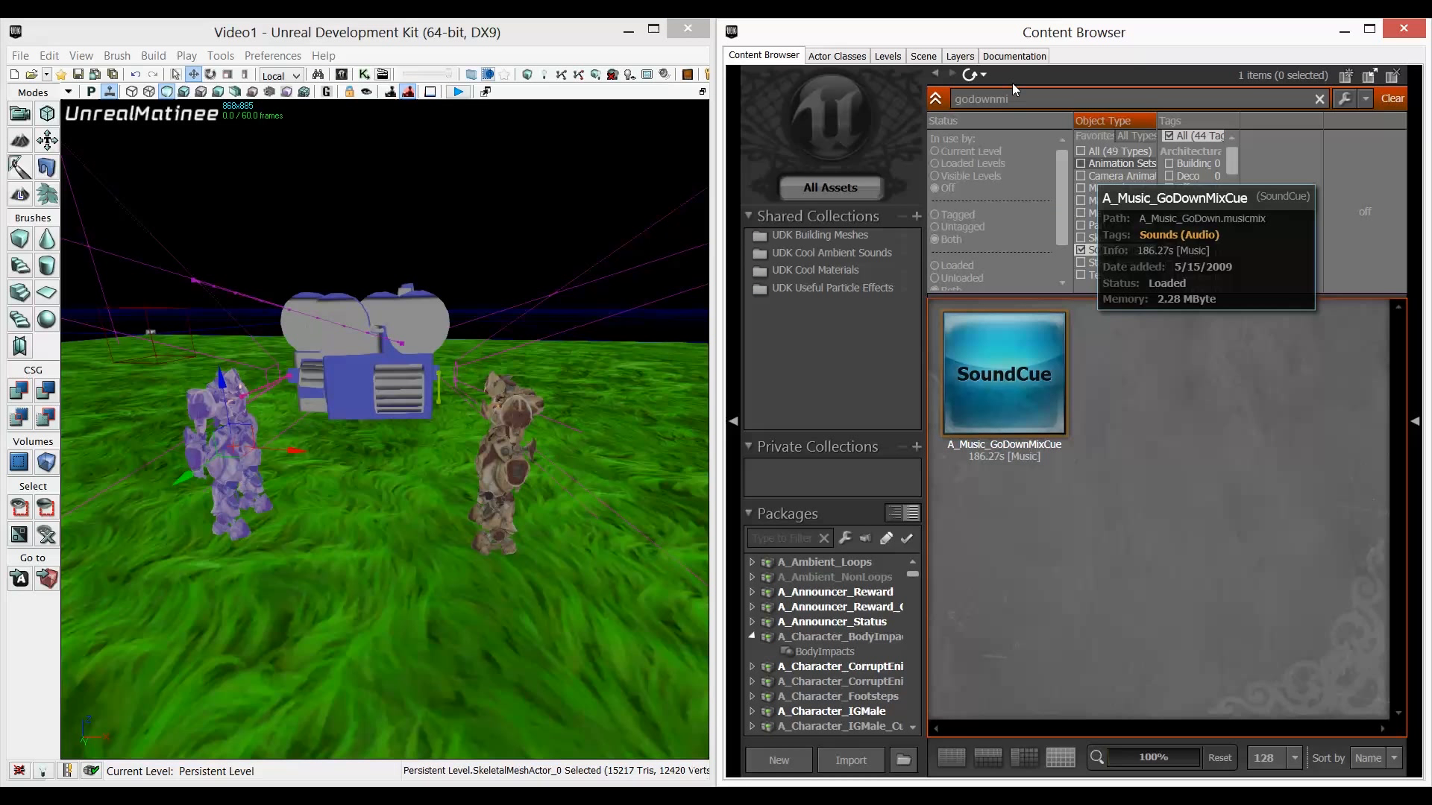
drag(1026, 98, 925, 97)
key(BackSpace)
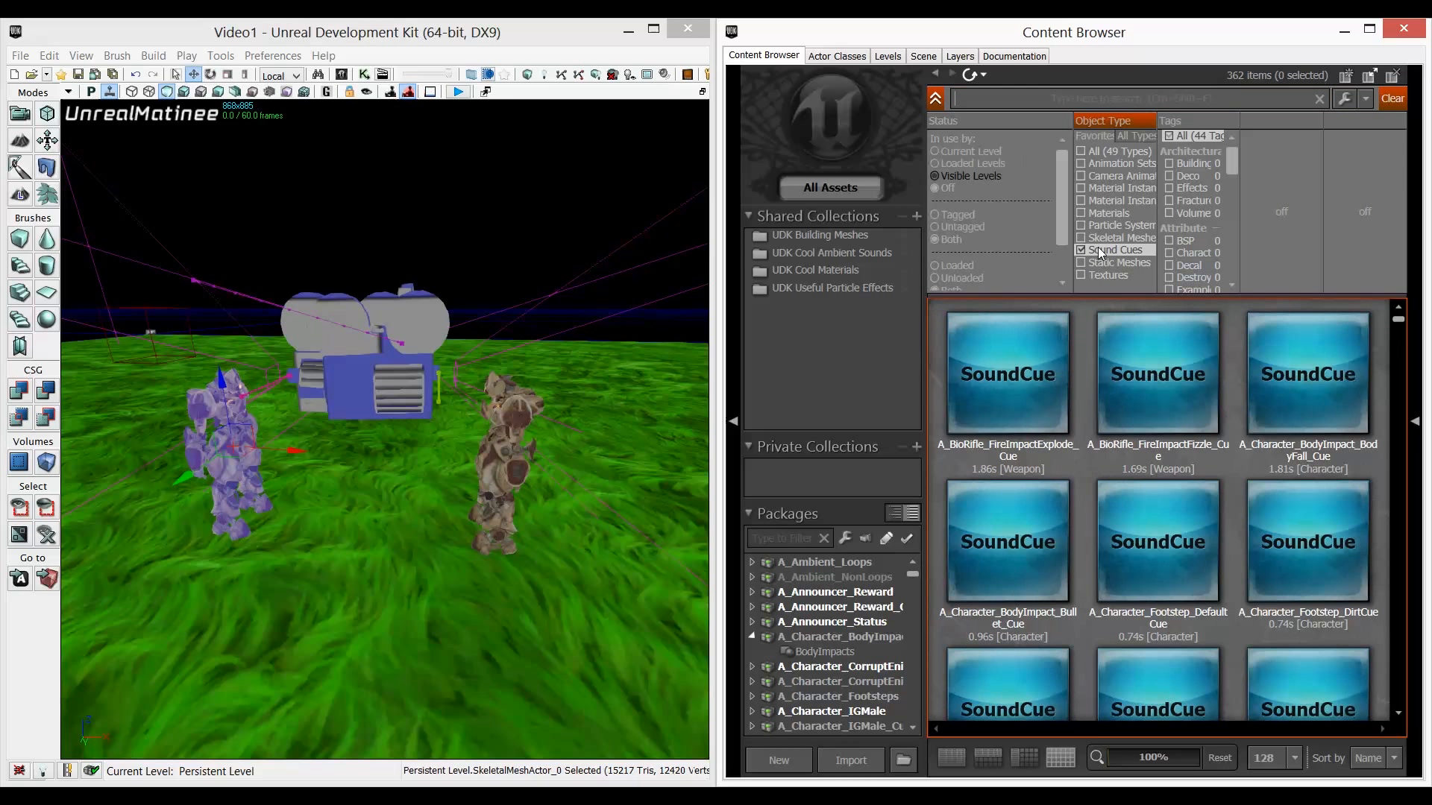
click(1081, 251)
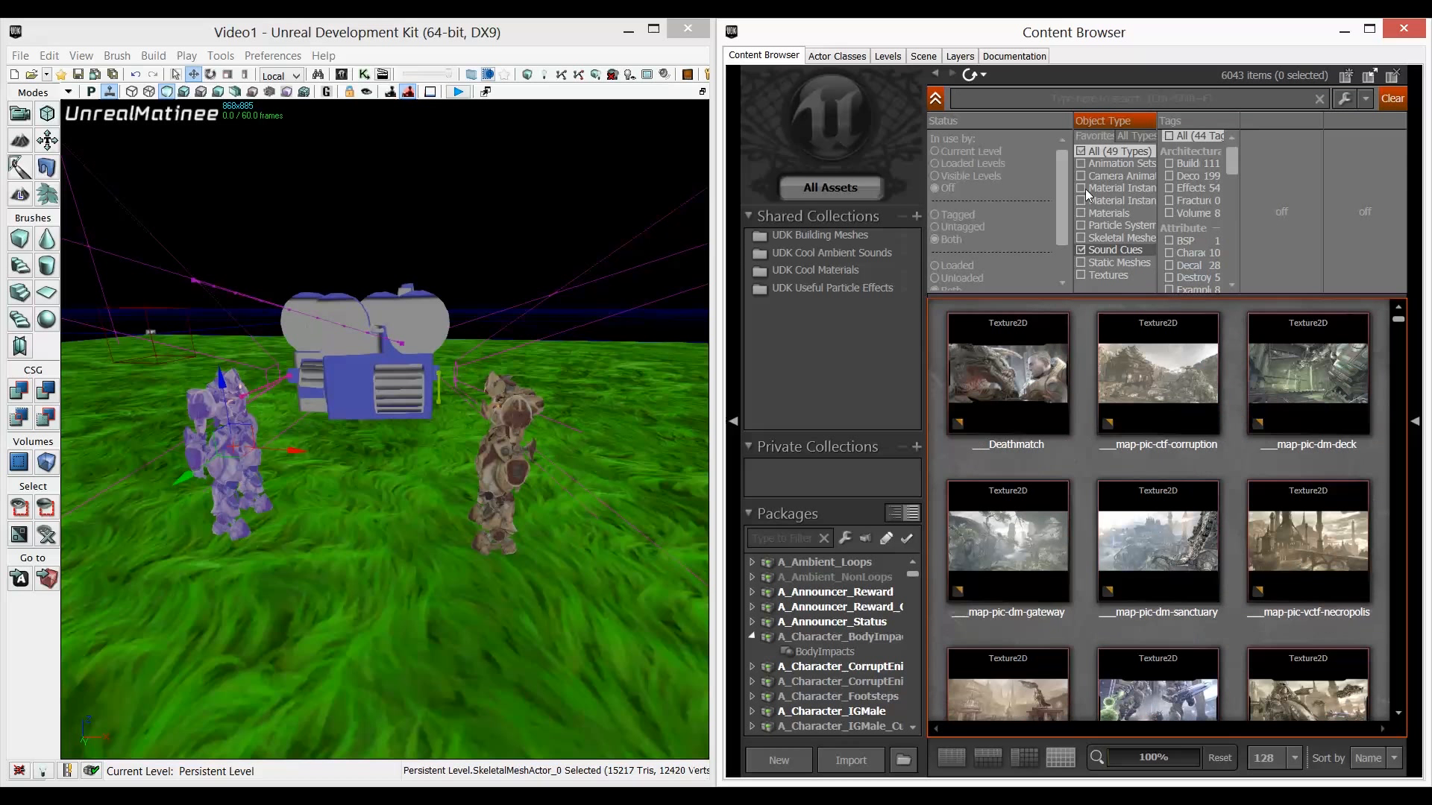
click(1080, 163)
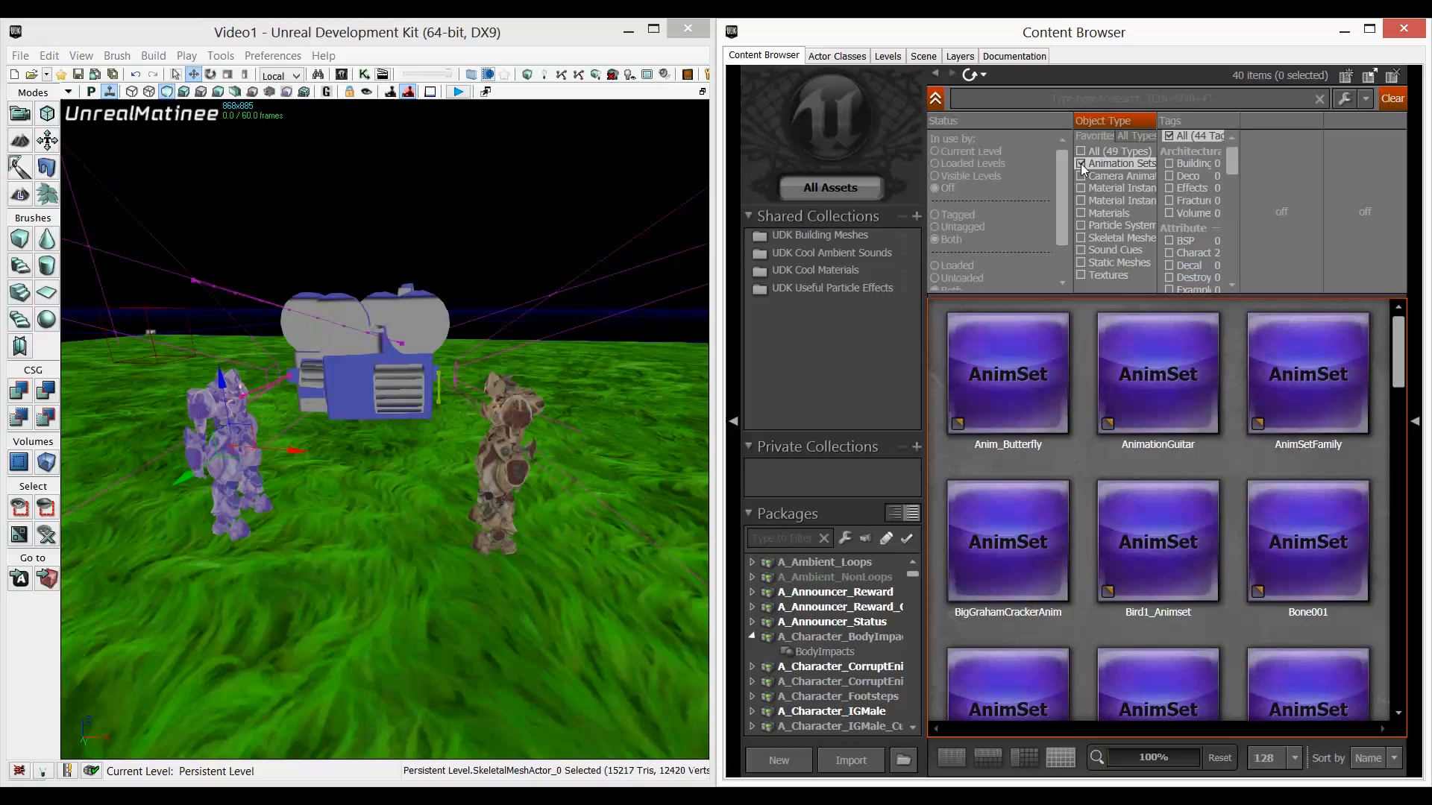
click(987, 97)
text(male)
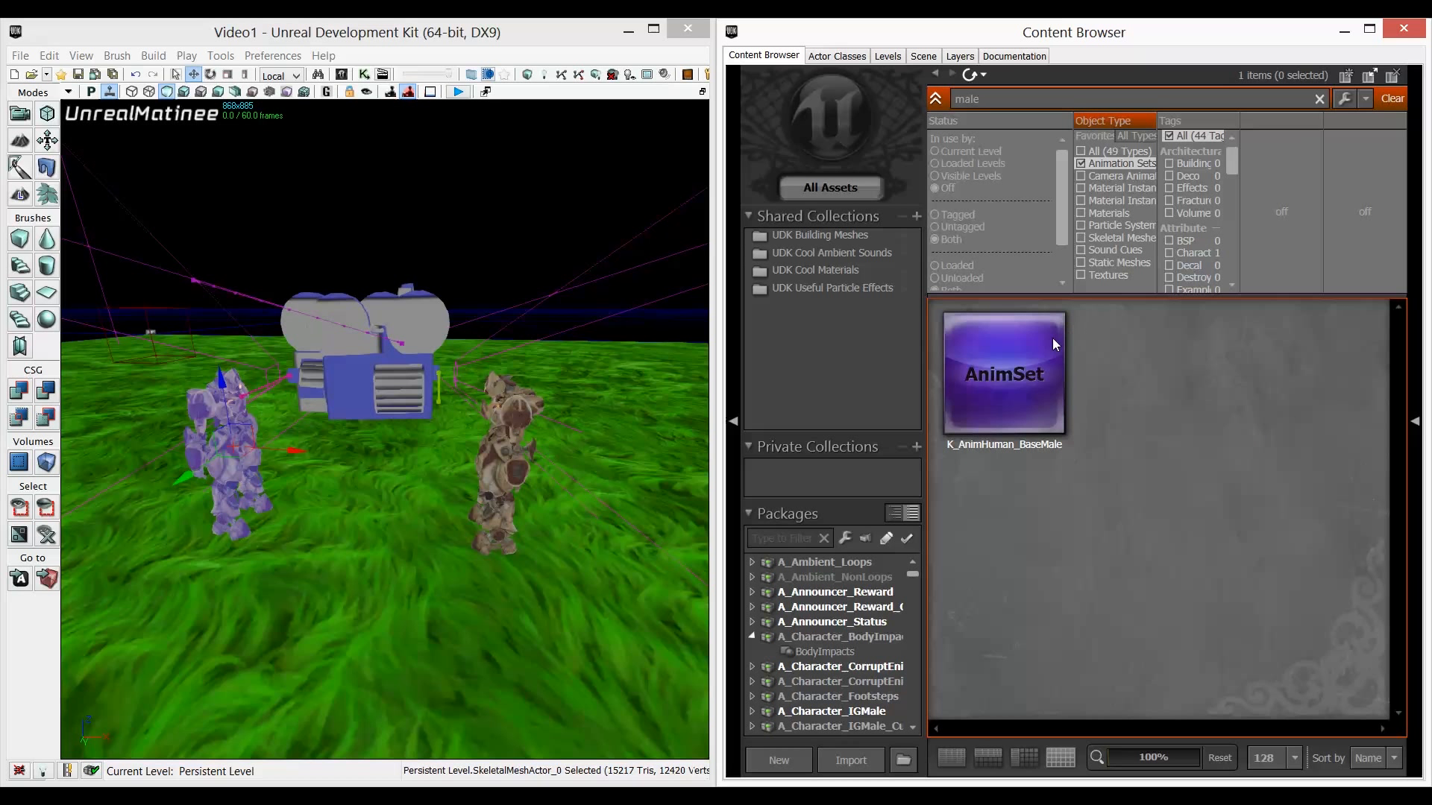
click(1038, 352)
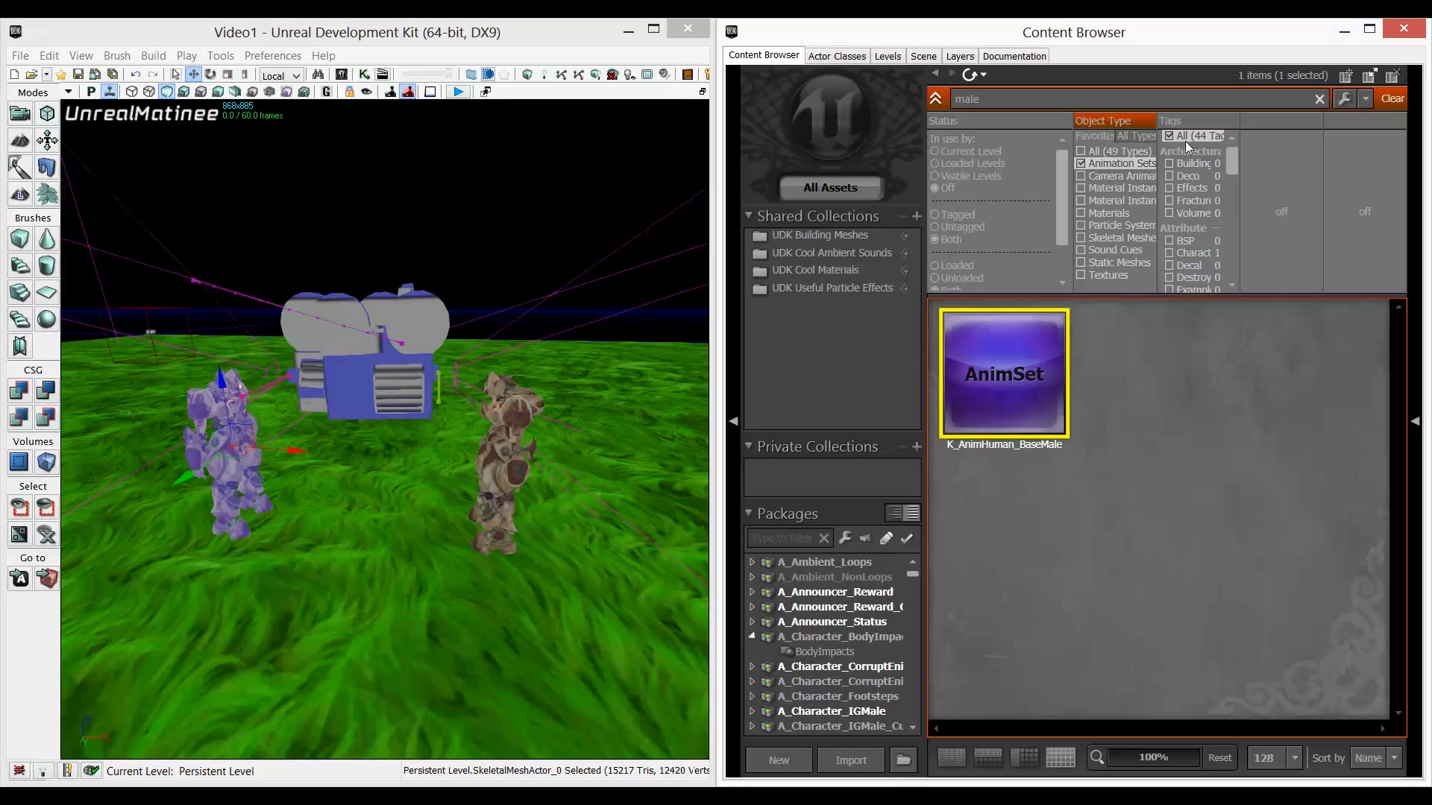
Assign the selected K_AnimHuman_BaseMale animation set to entry [0] of Bot1's Group Anim Sets.
click(1344, 31)
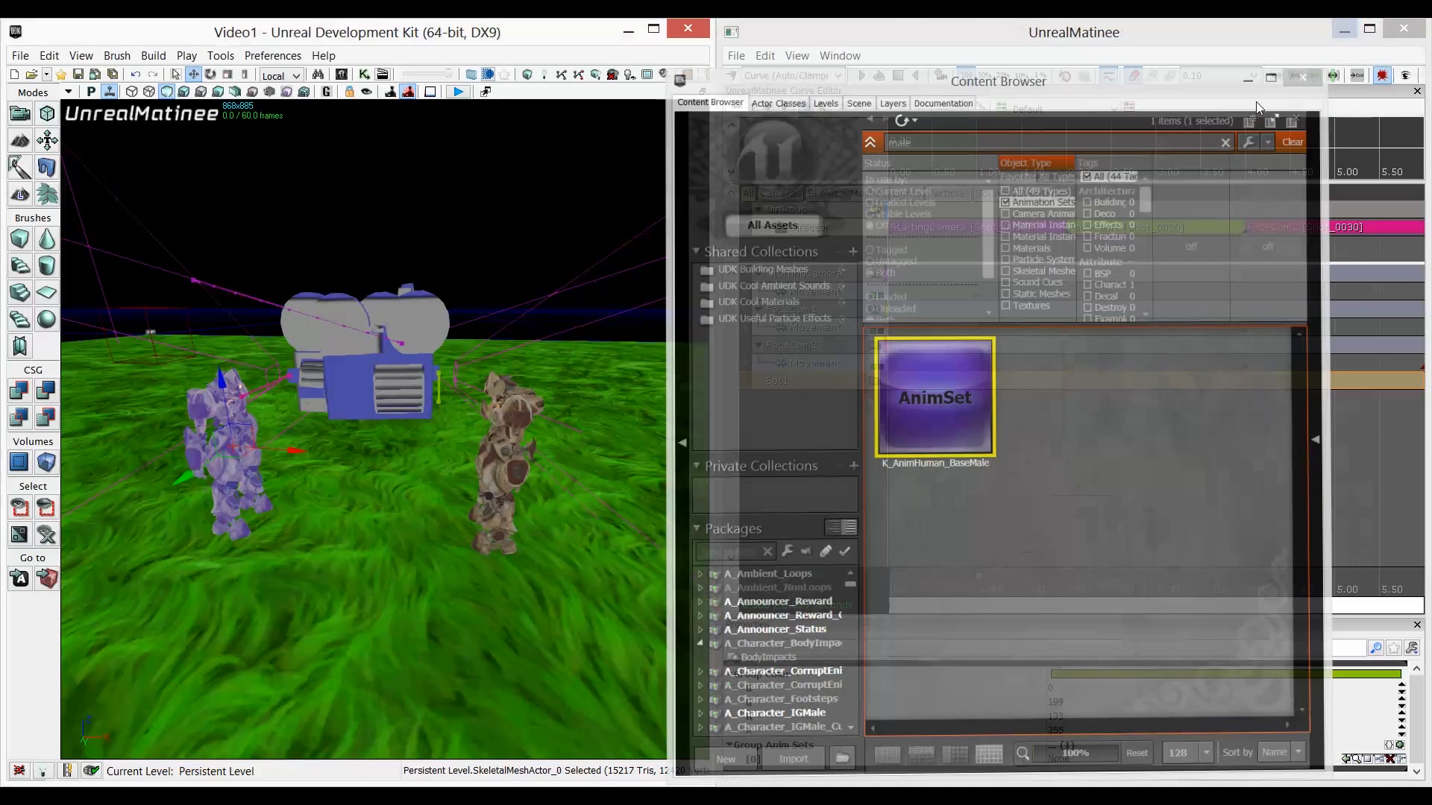
click(1346, 764)
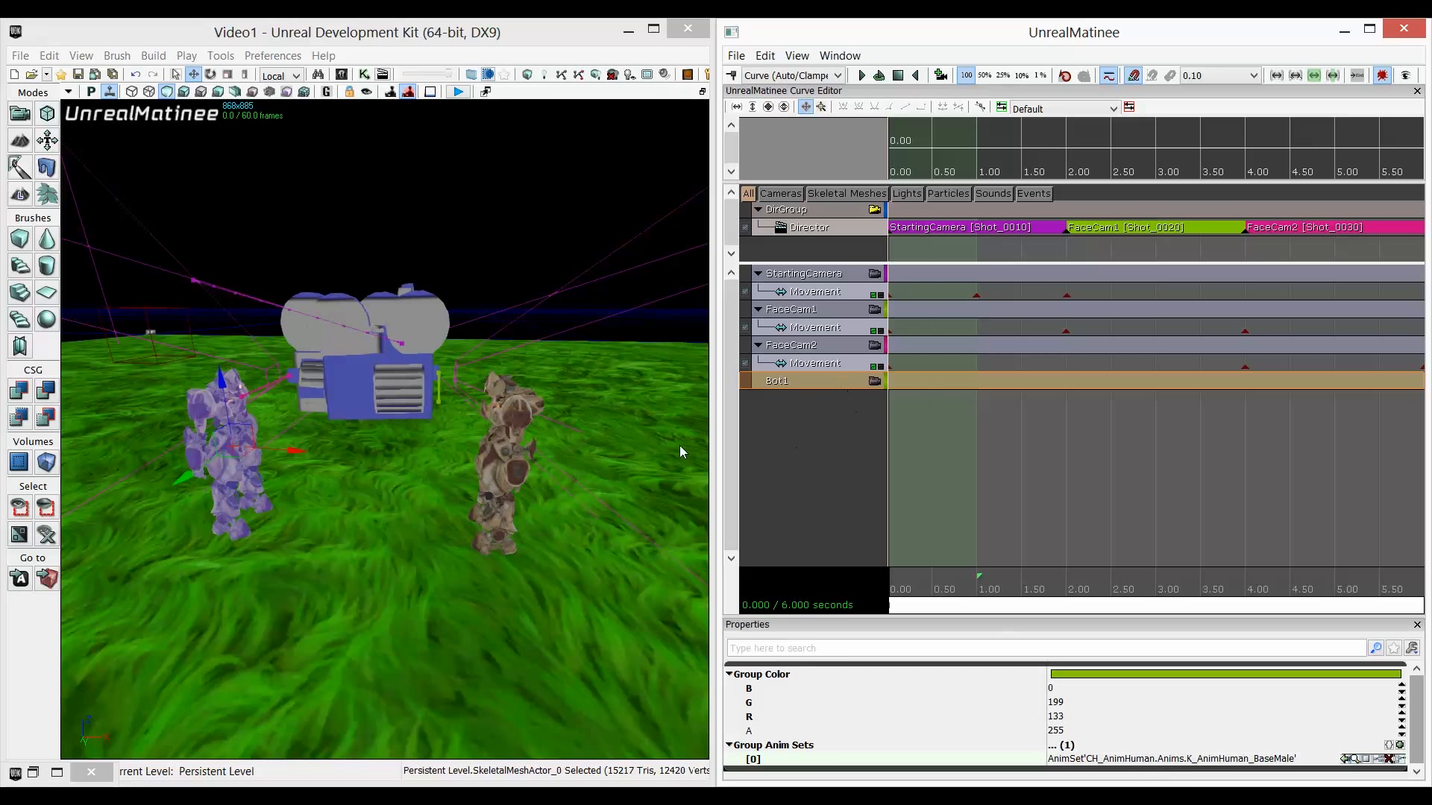
click(841, 409)
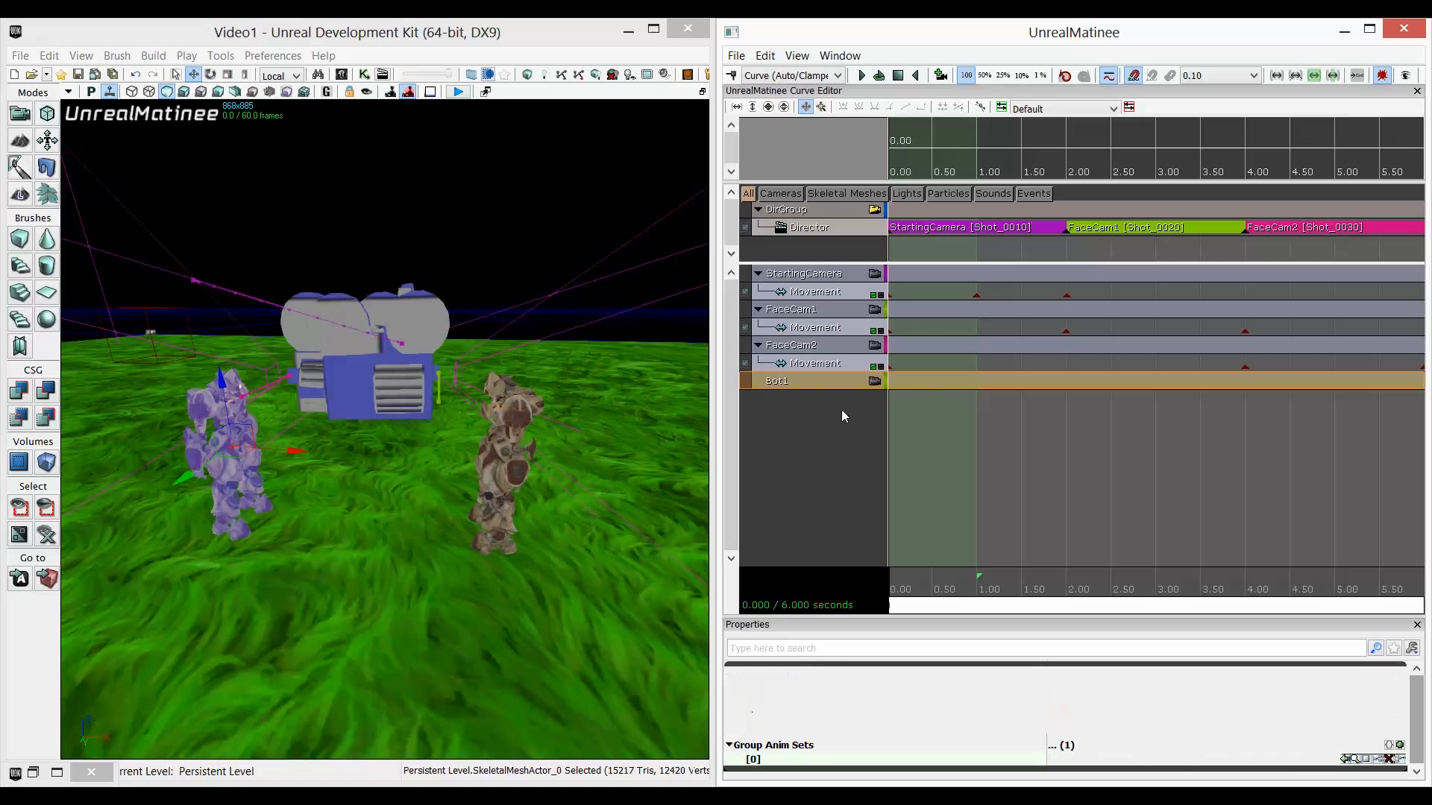
Select the second robot, beside the tanker, and add a new empty Matinee group named Bot2 for it.
click(518, 475)
right_click(803, 410)
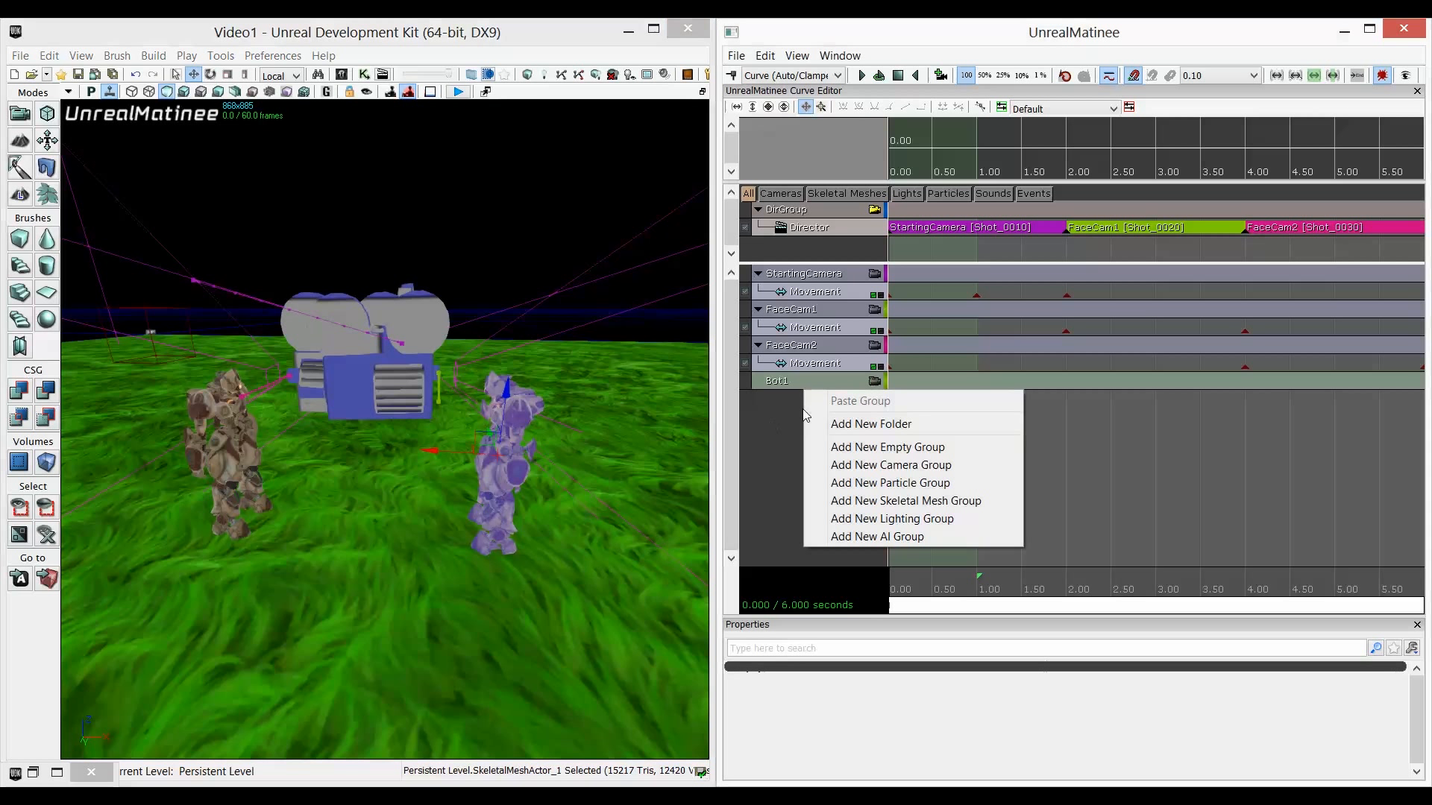
click(880, 447)
text(Bot2)
key(Return)
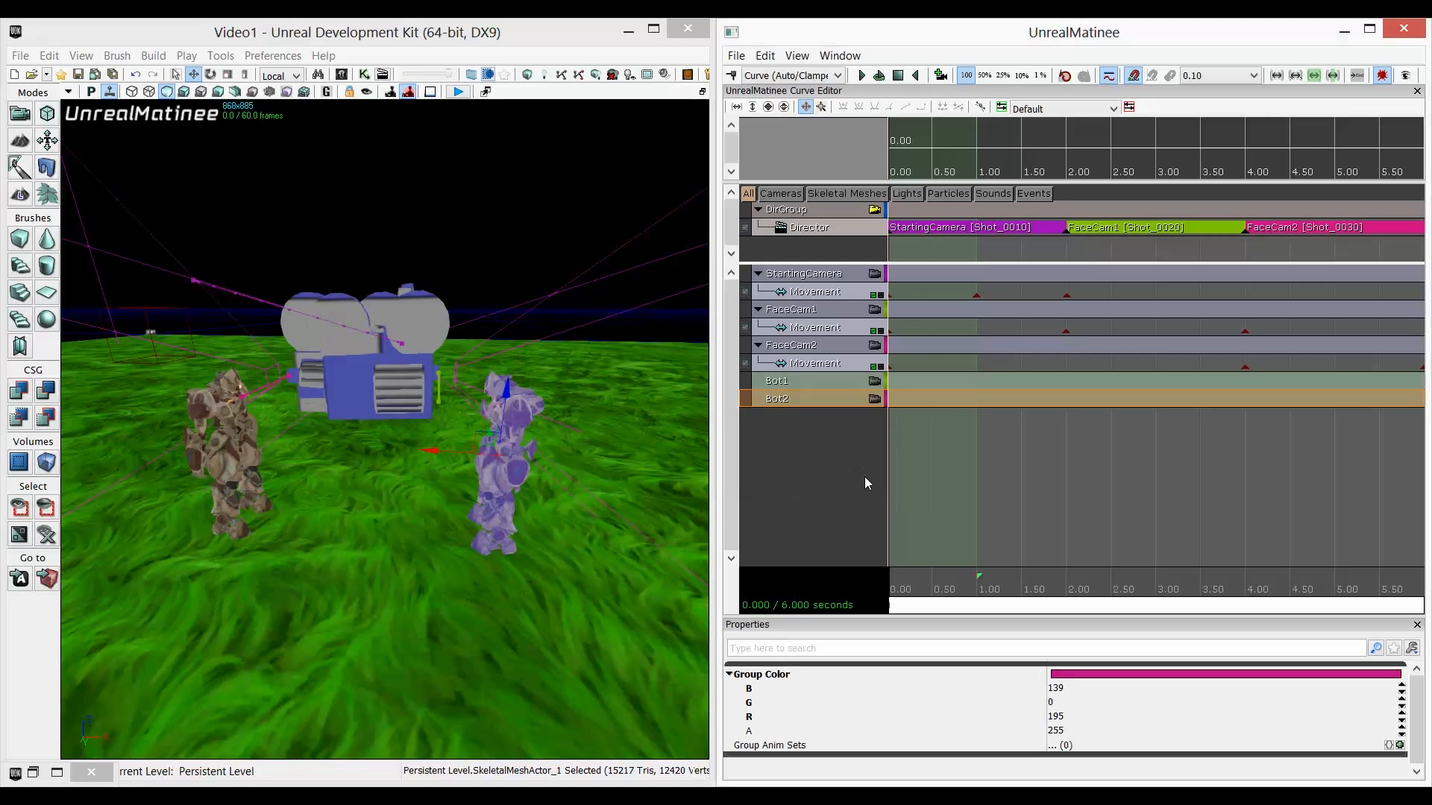
Add a Group Anim Sets entry to Bot2 and assign the selected K_AnimHuman_BaseMale animation set to it.
click(1400, 746)
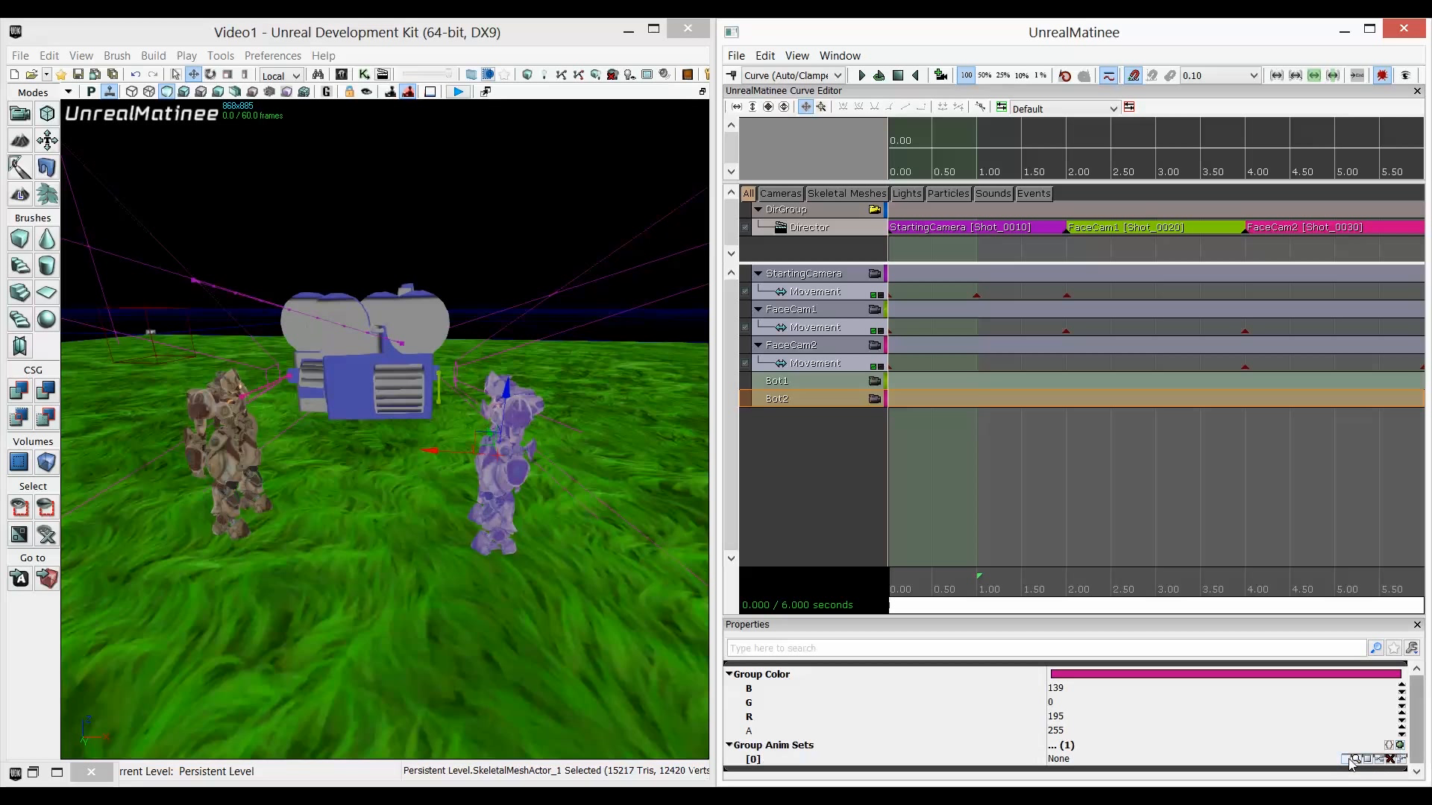
click(1345, 758)
click(822, 464)
click(797, 400)
click(795, 384)
click(793, 401)
click(794, 388)
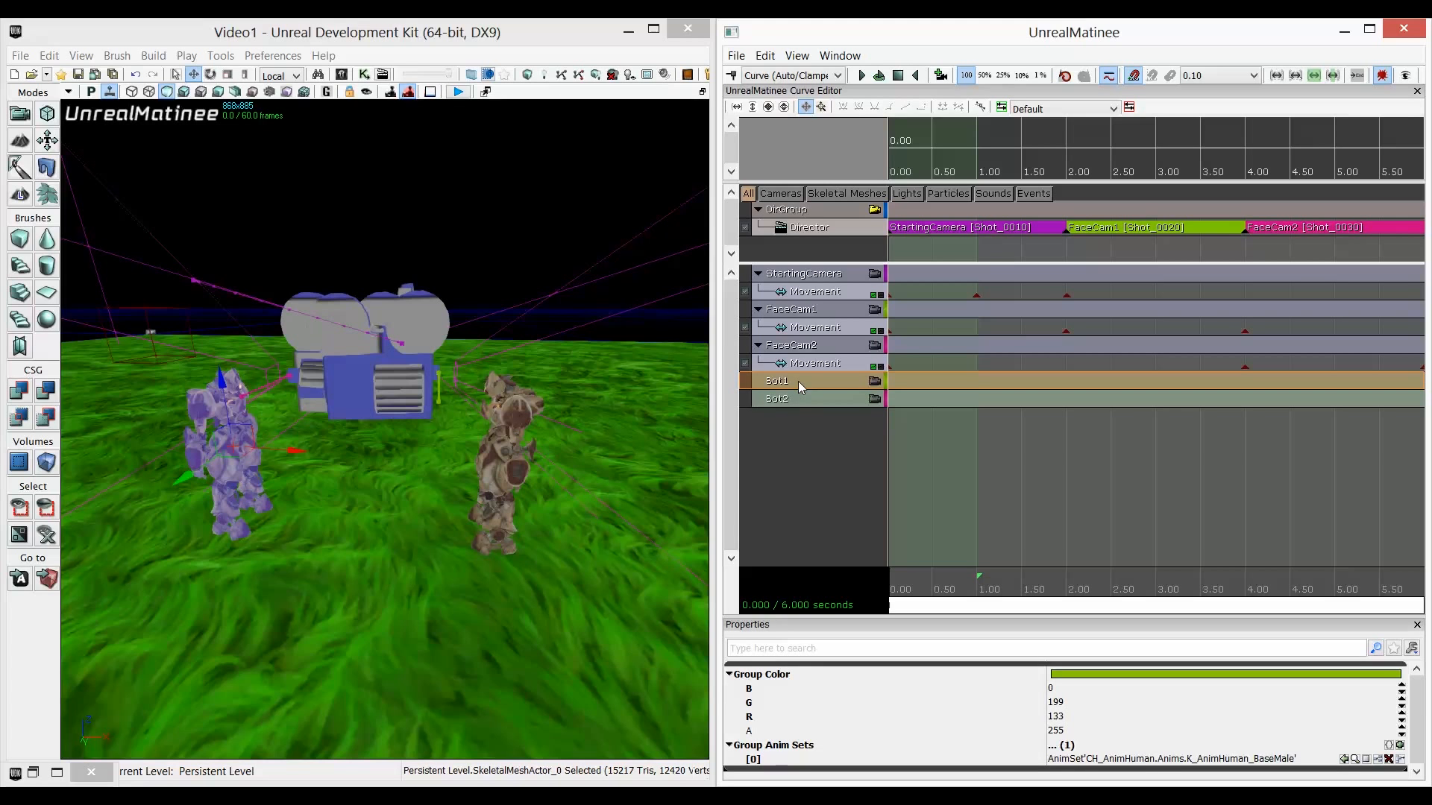
Add Movement, Anim Control and Event tracks to the Bot1 group.
mouse_move(499, 557)
right_down()
mouse_move(562, 557)
mouse_move(513, 558)
right_up()
right_click(790, 383)
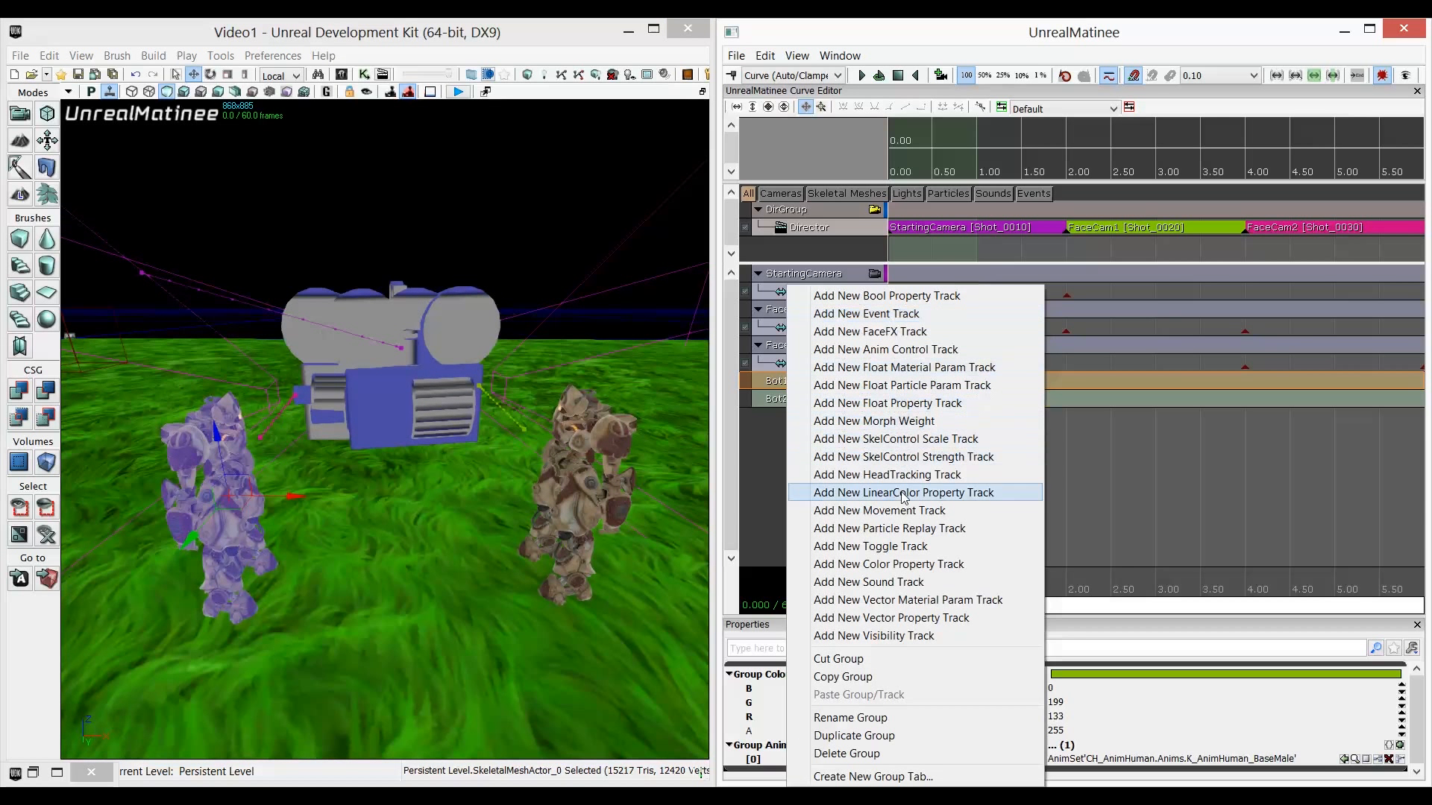
click(880, 510)
click(801, 379)
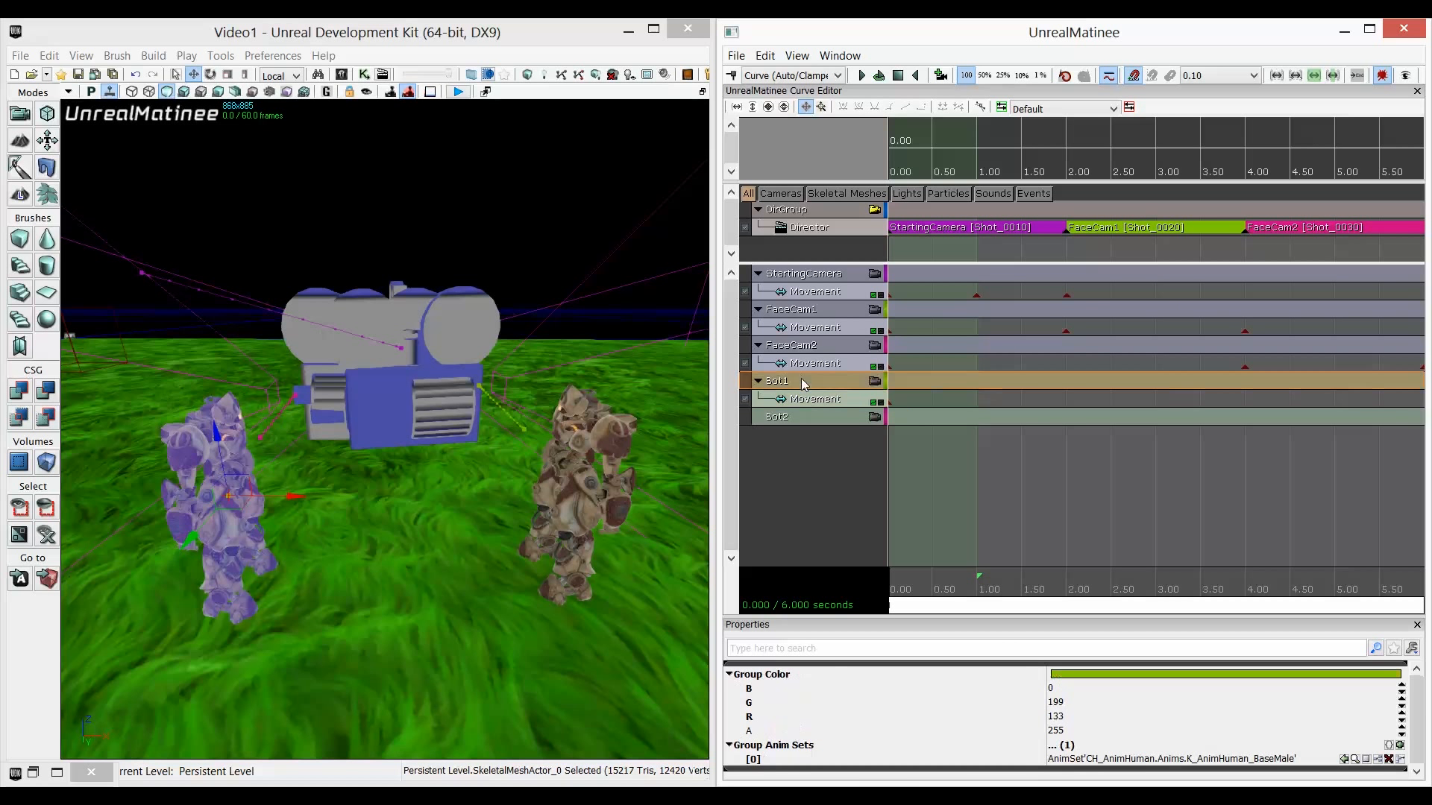
right_click(801, 379)
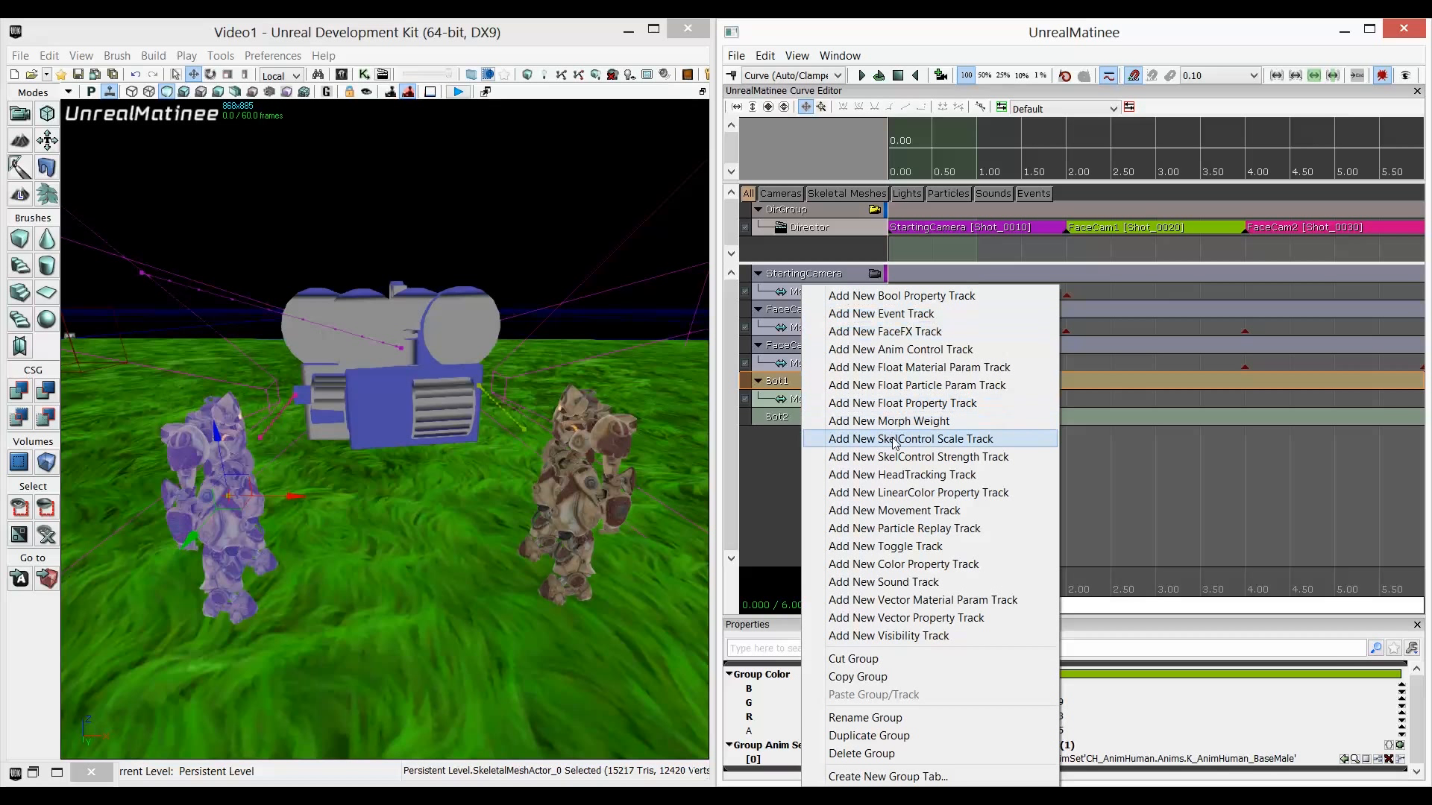
click(900, 350)
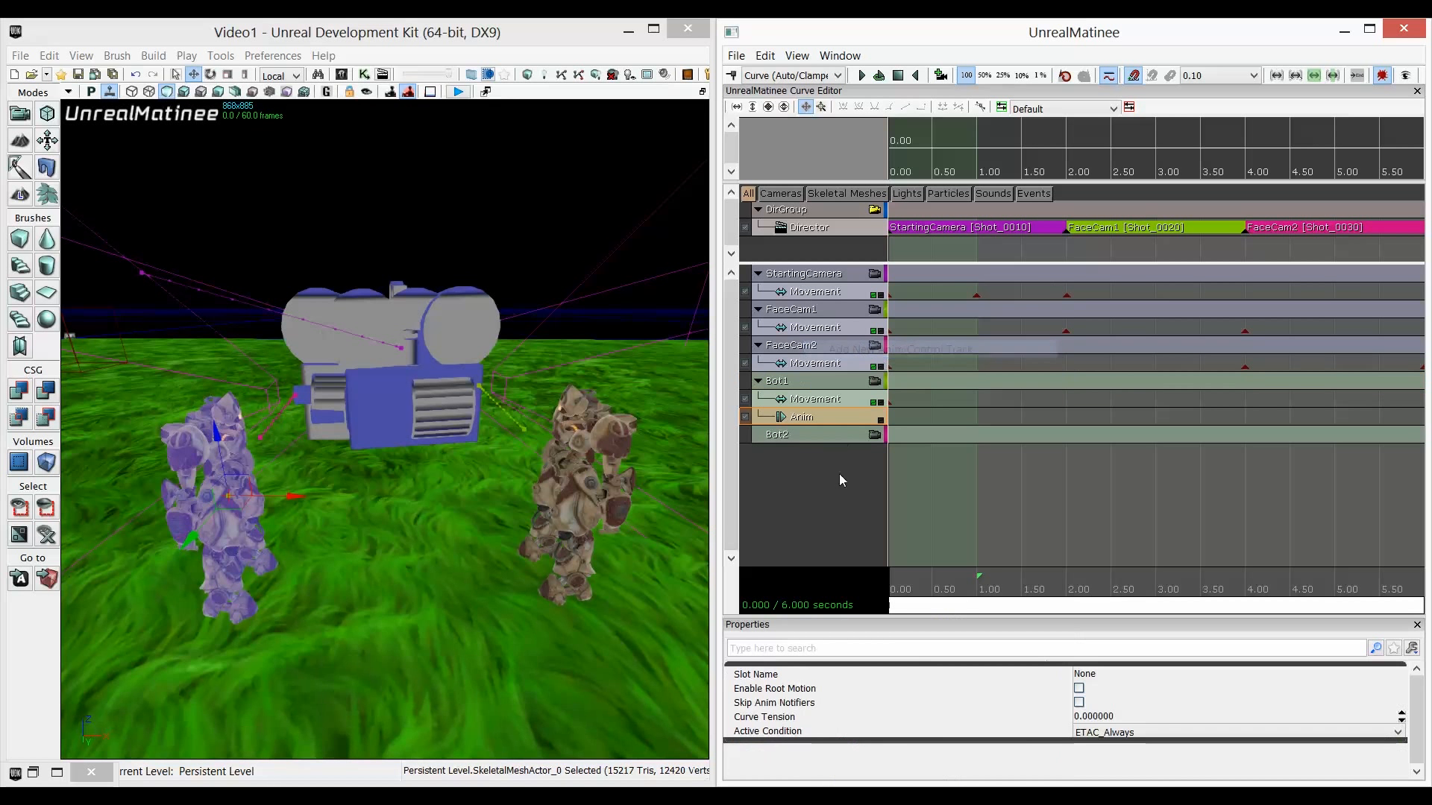
right_click(811, 379)
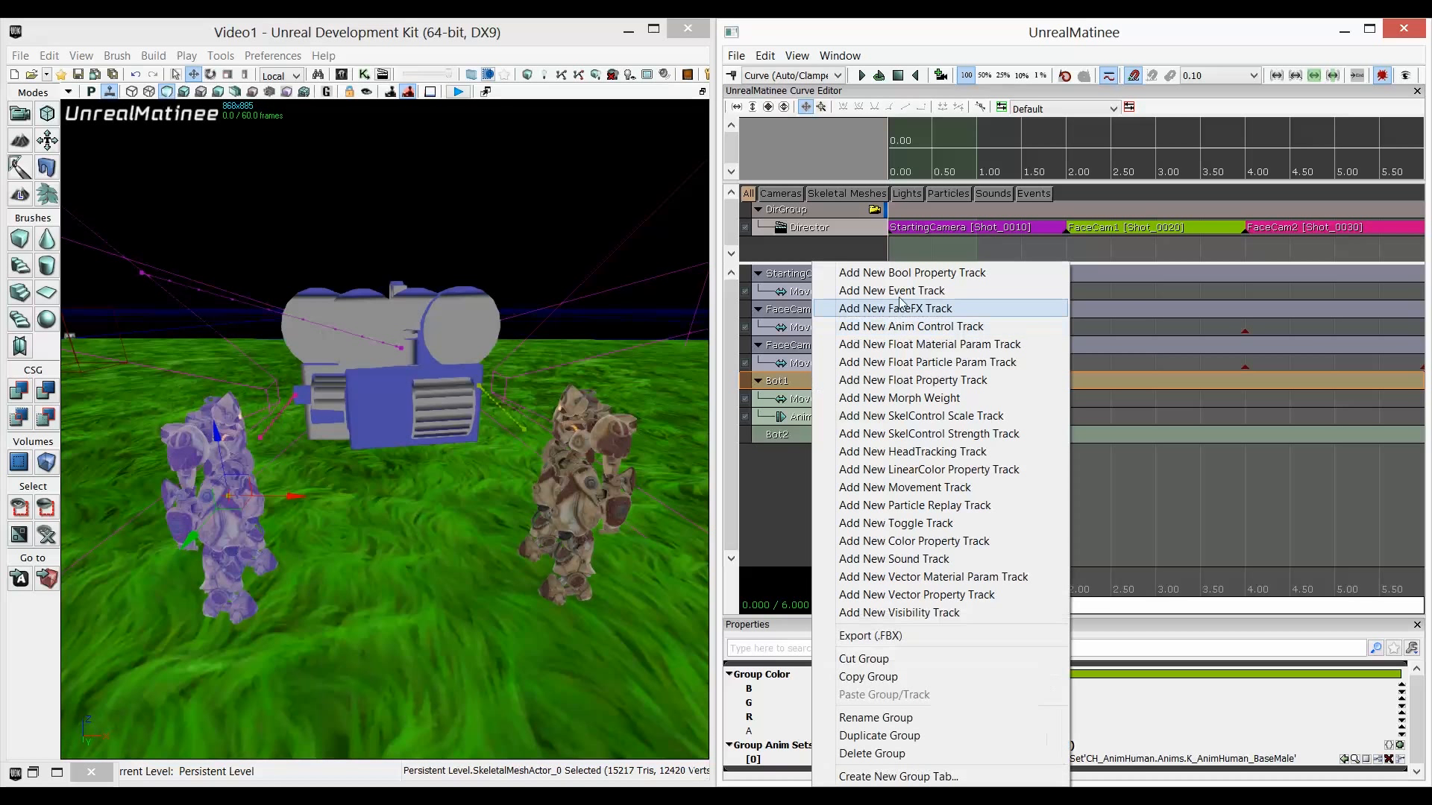
click(858, 289)
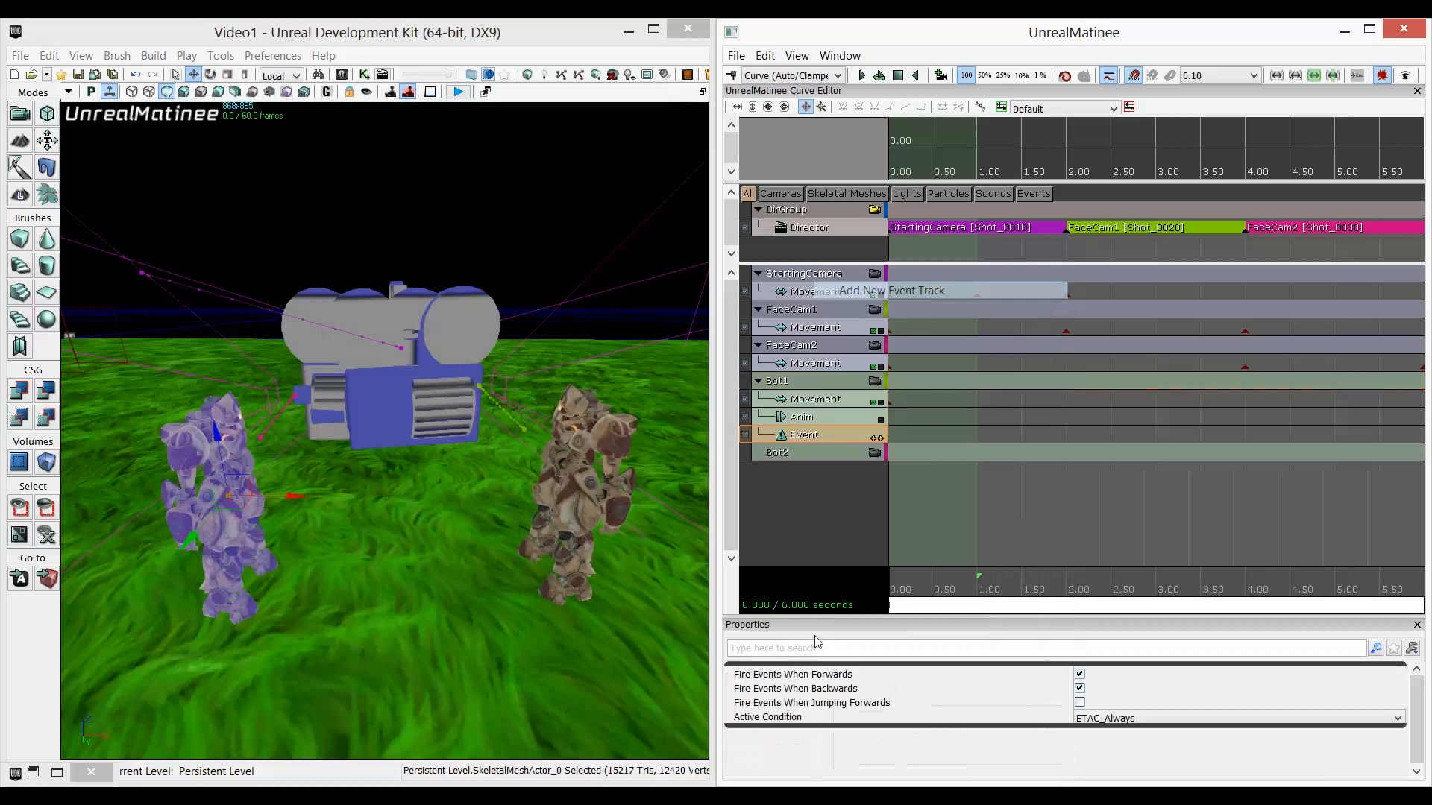
Try moving the Bot1 robot sideways, away from the other robot, with its Movement track selected.
click(806, 401)
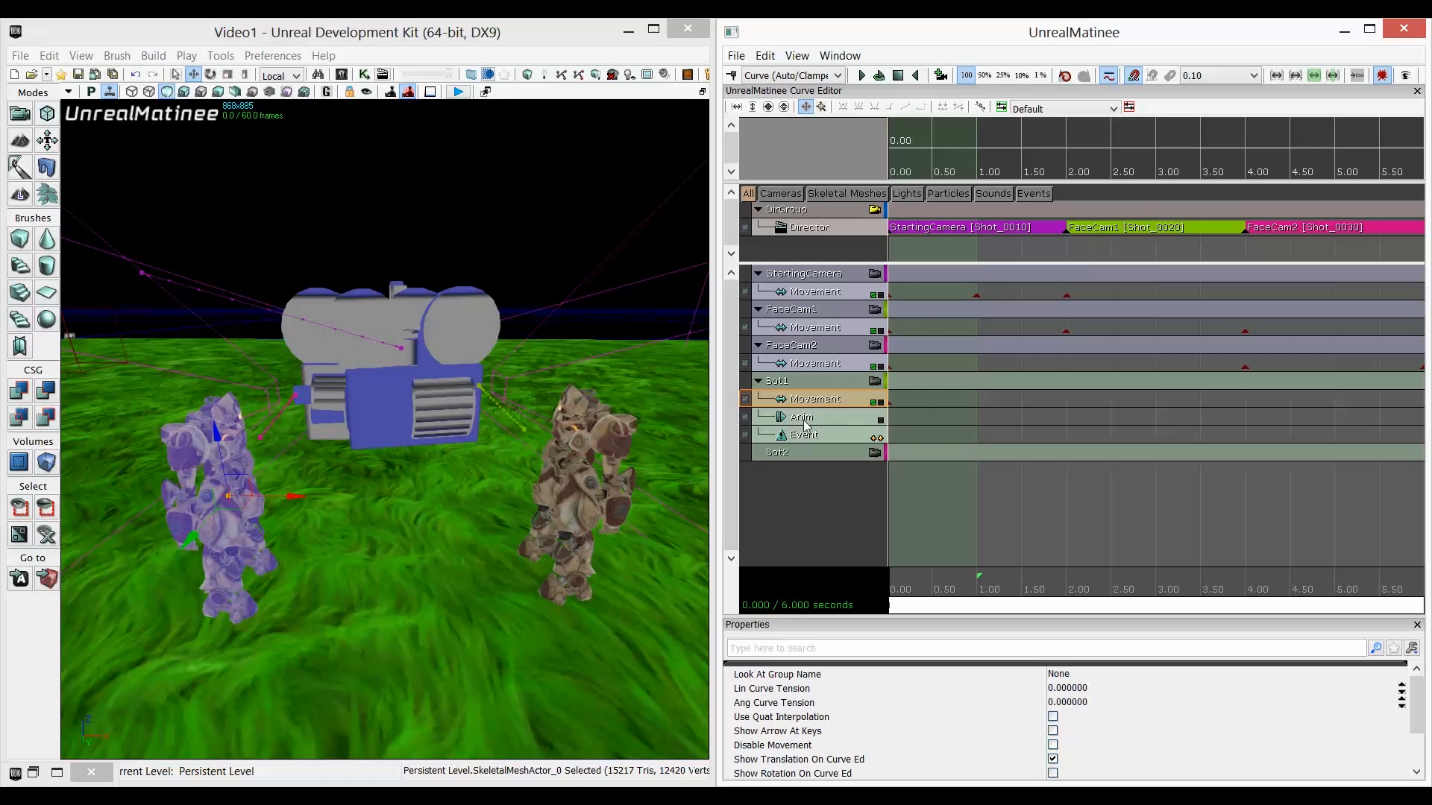
drag(287, 495, 221, 496)
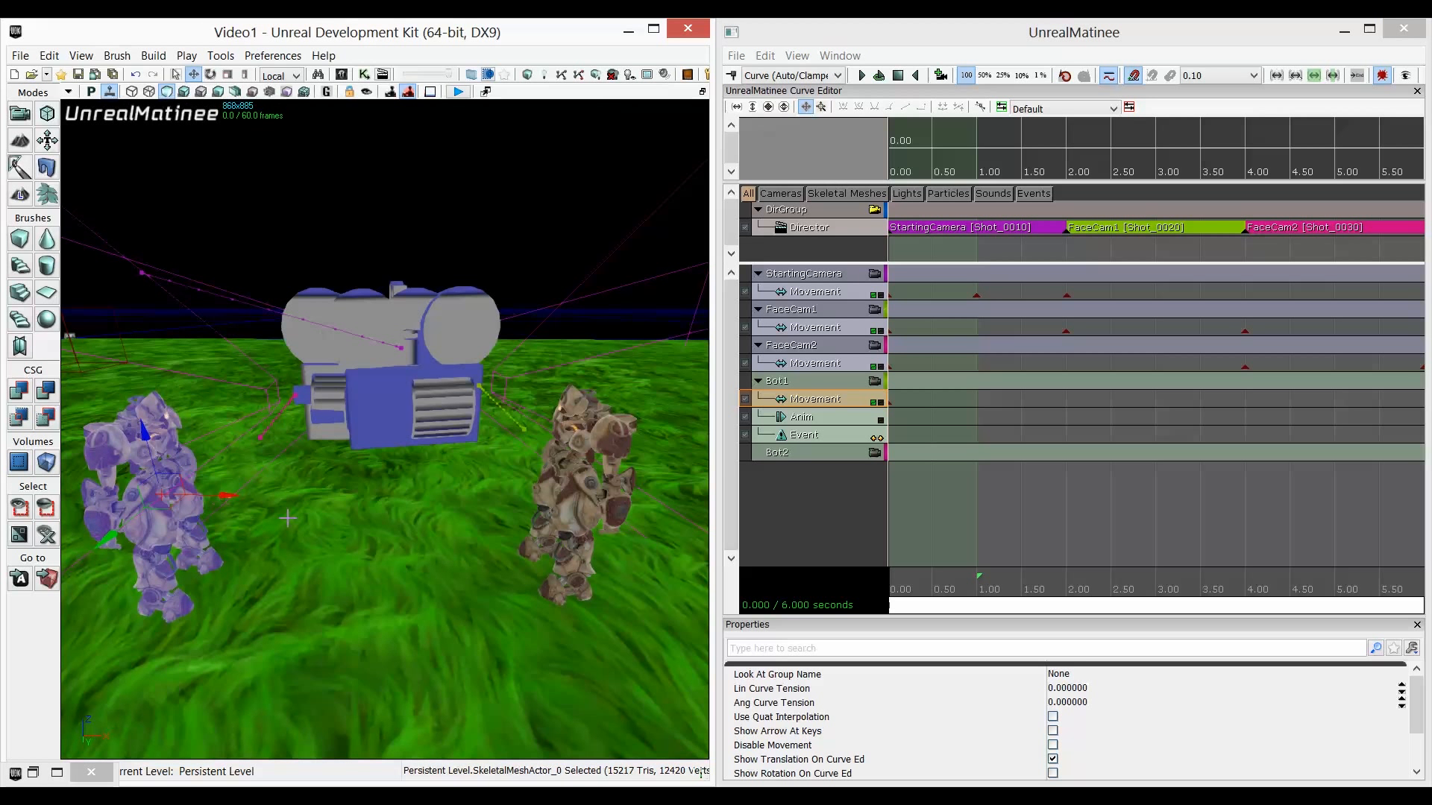
click(815, 419)
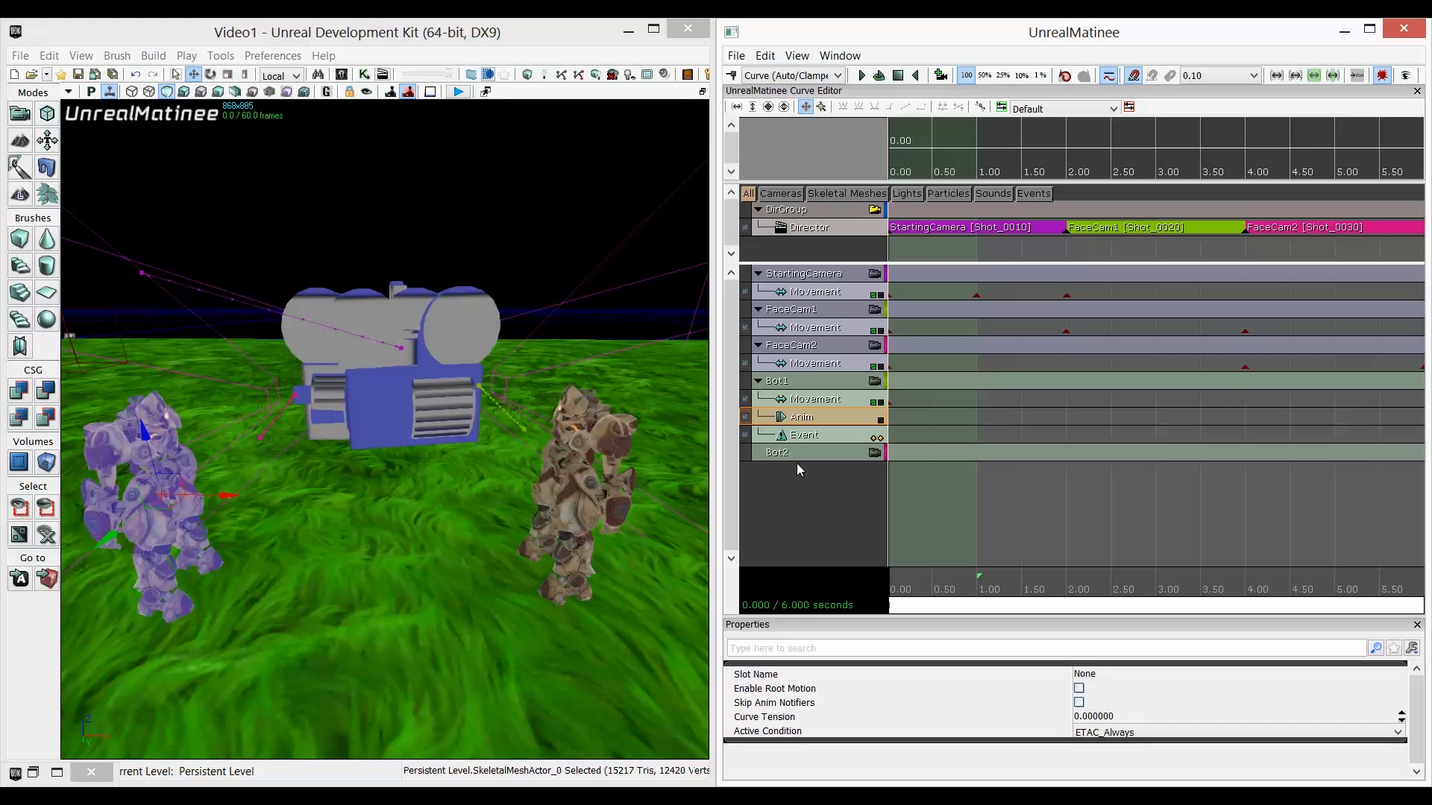
Add an event key named Shooting at 1.00 s on Bot1's Event track.
click(826, 434)
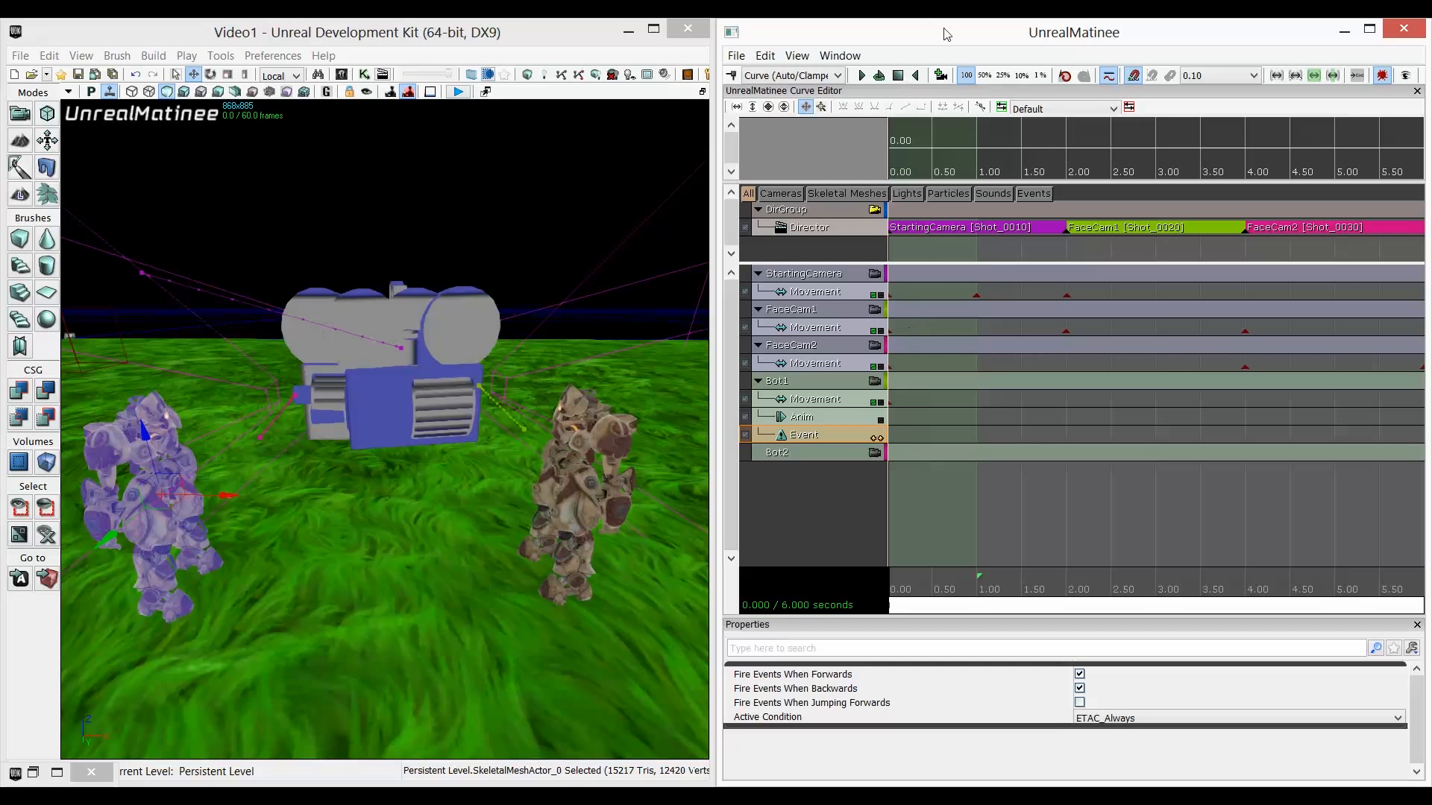
drag(945, 34, 242, 50)
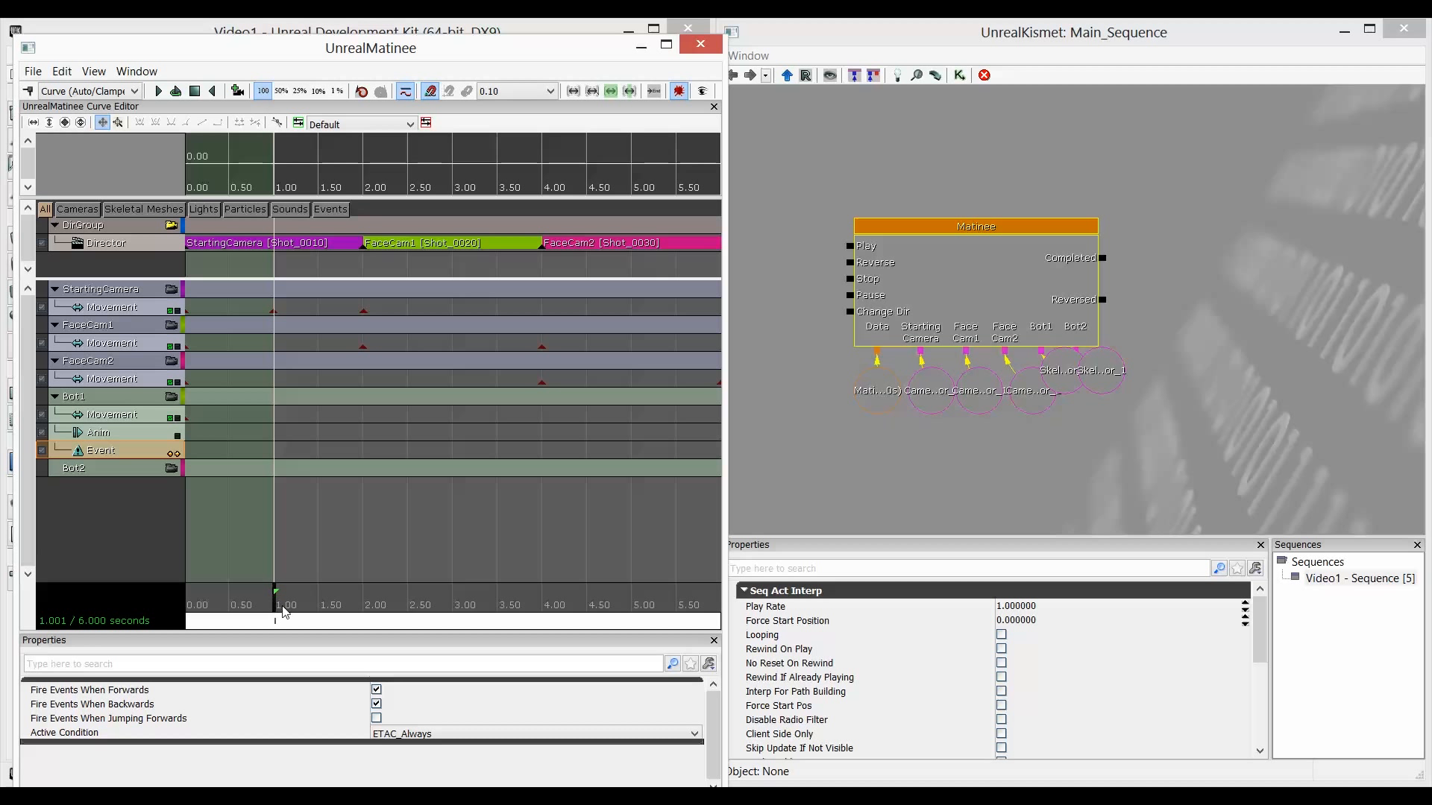
key(Return)
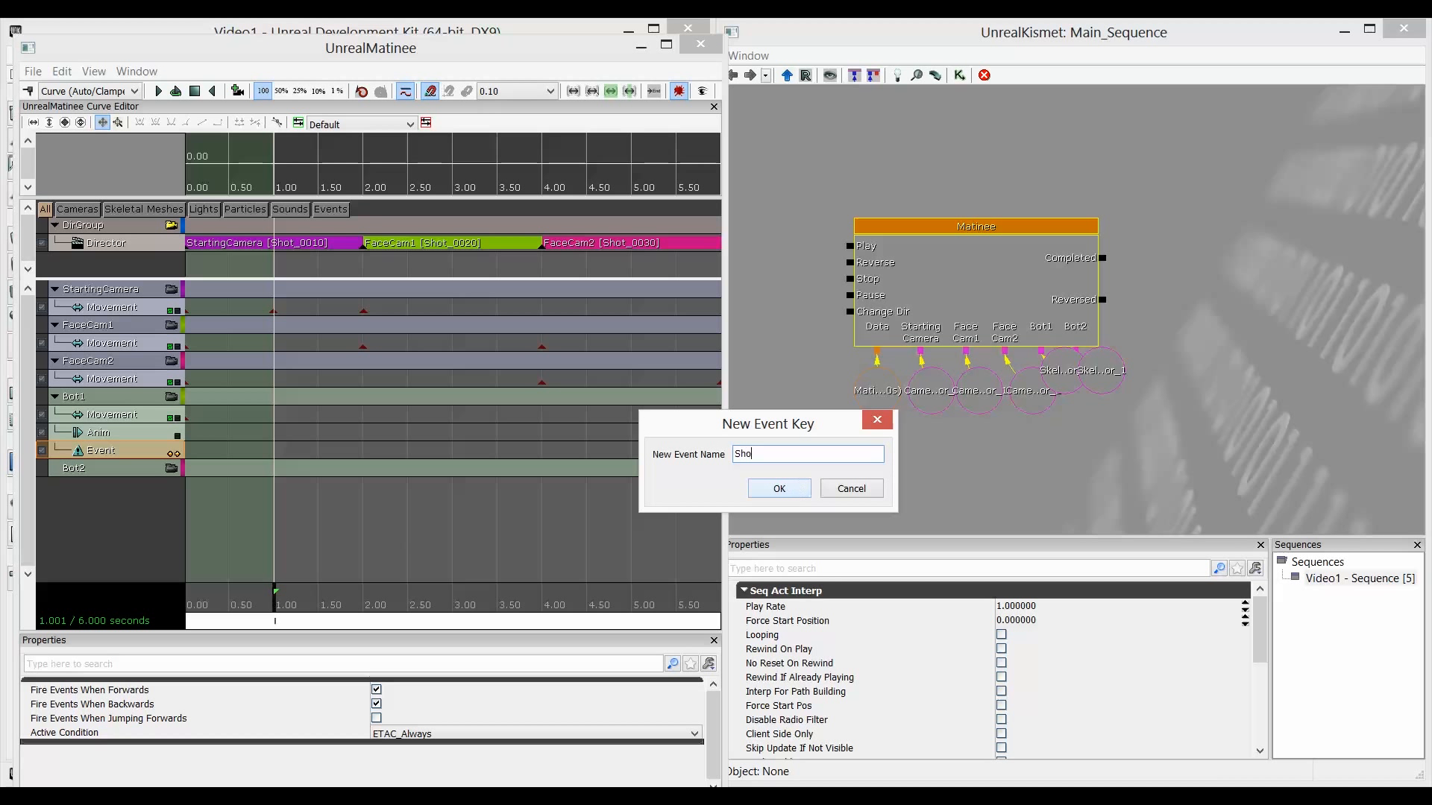
click(796, 486)
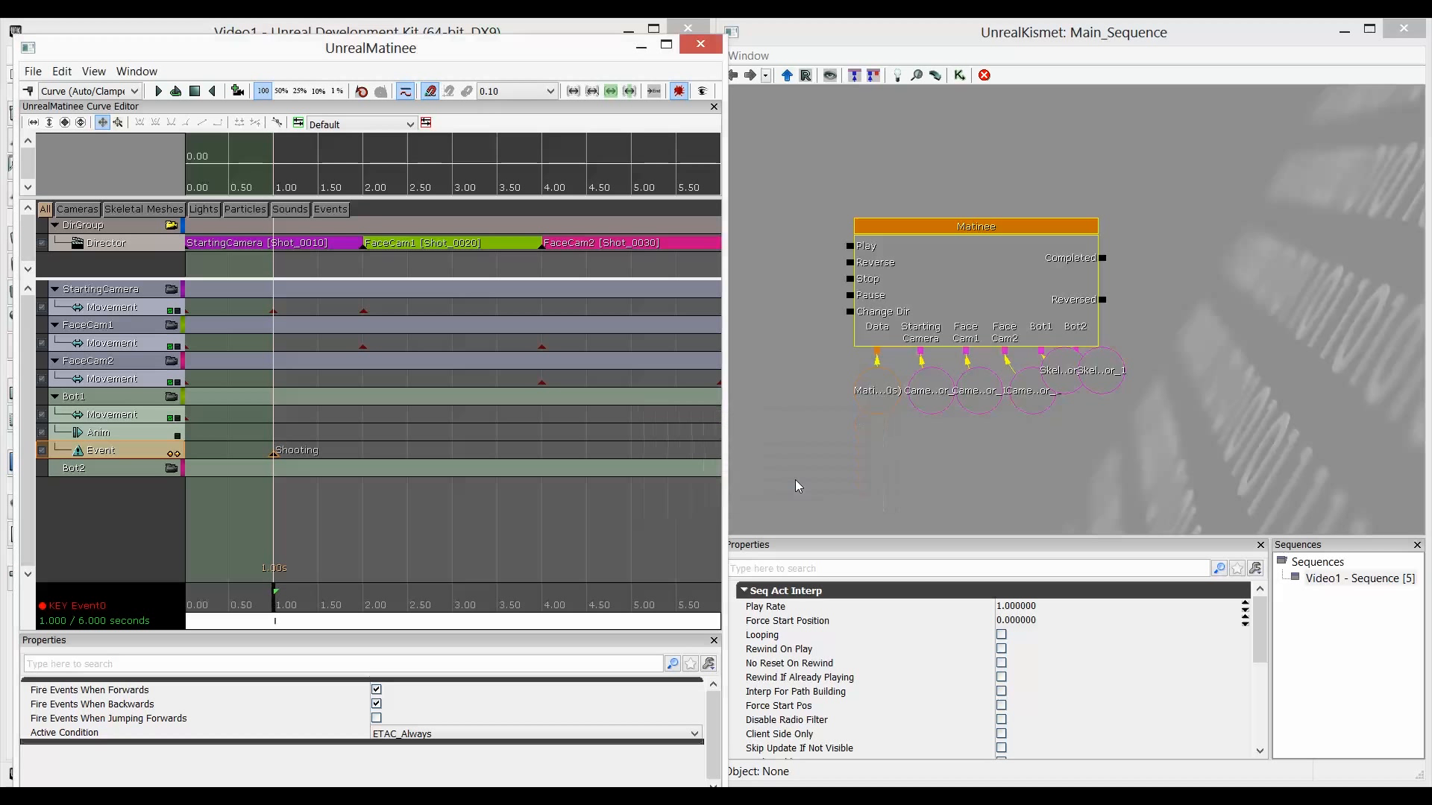
Close Matinee and line up the two bot actor variables beneath the Matinee node in Kismet.
drag(403, 48, 797, 105)
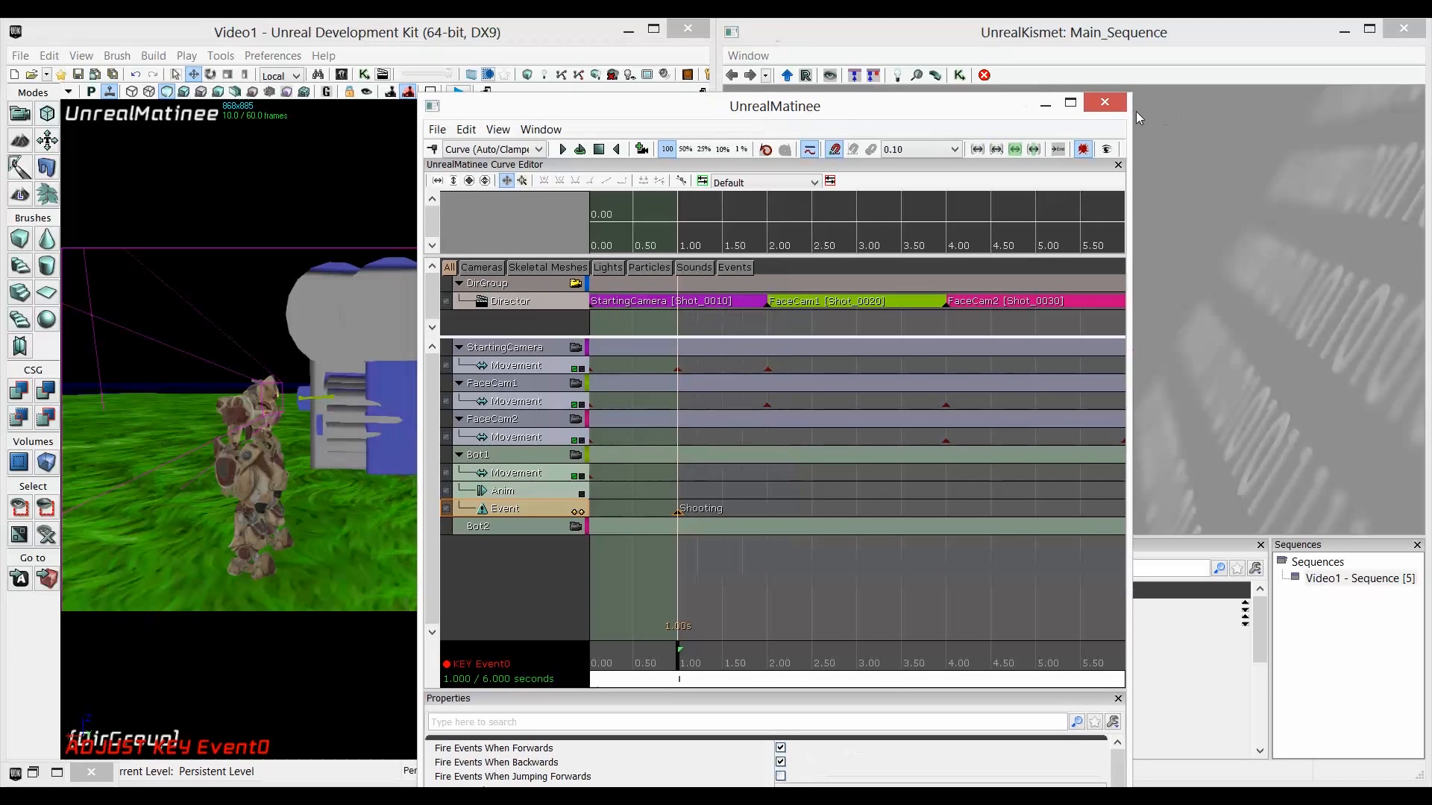
click(1097, 105)
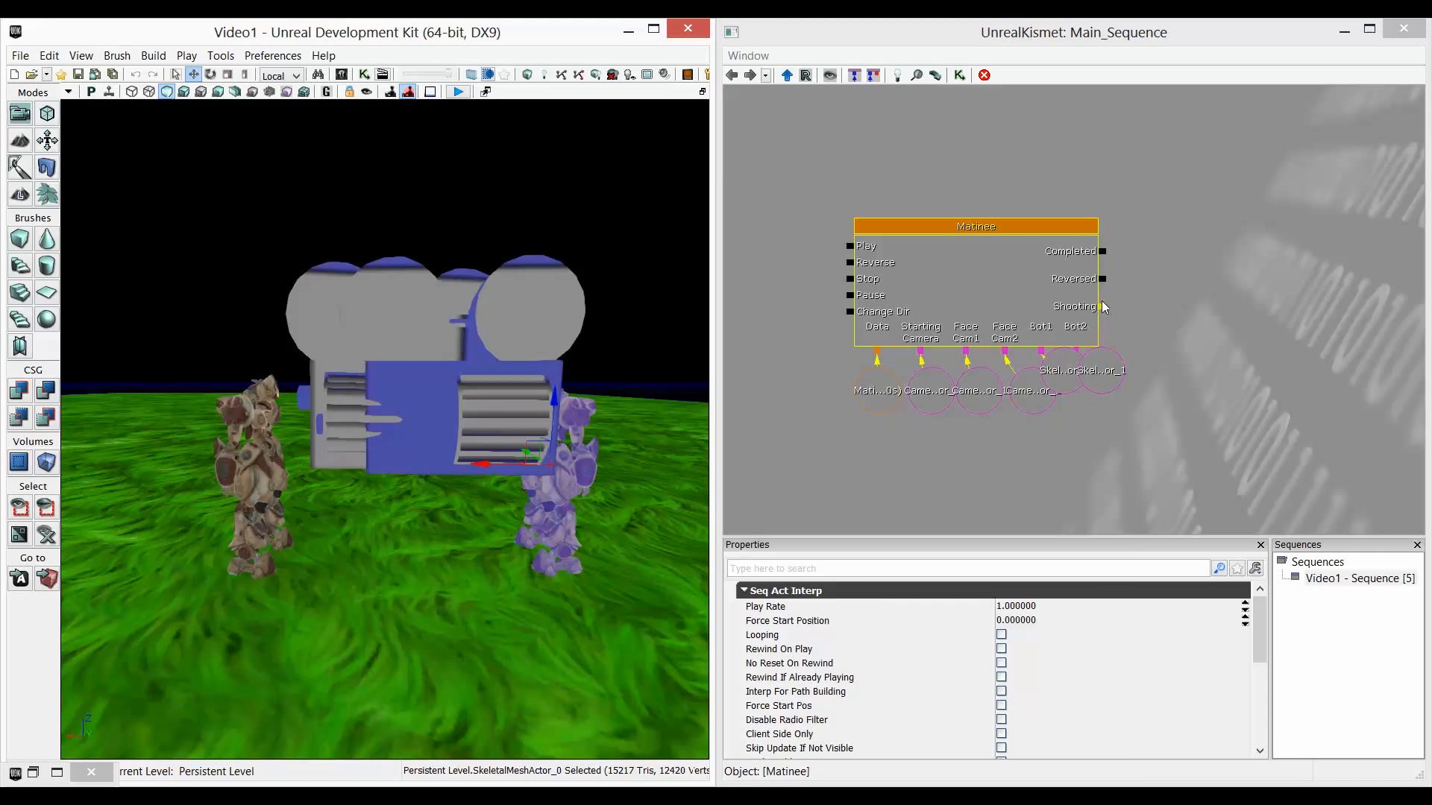
drag(1107, 383, 1131, 402)
click(1050, 297)
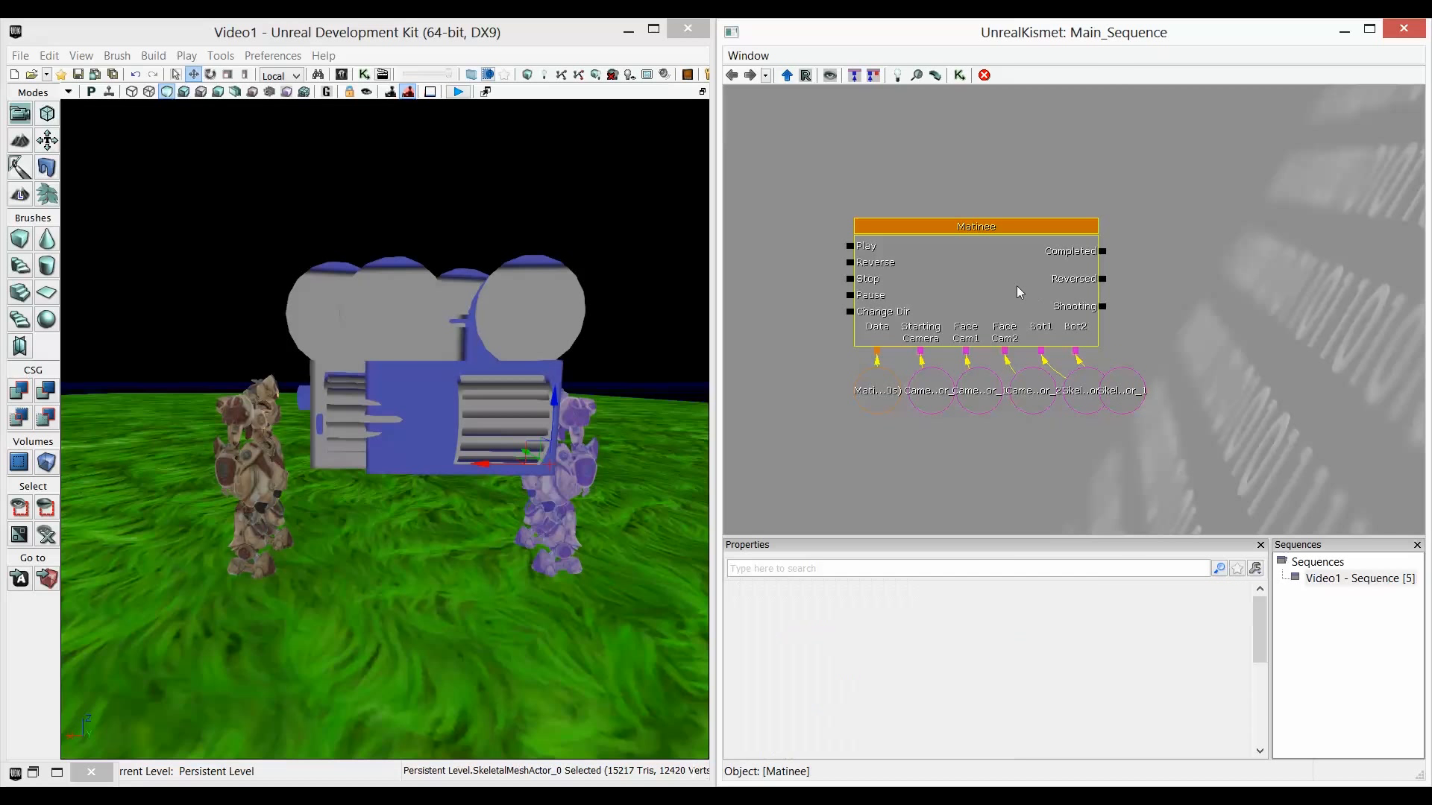
Reopen Matinee from its Kismet node and select the Shooting event key, the Anim track and the Bot1 group in turn.
double_click(1017, 284)
drag(739, 121, 798, 89)
click(736, 481)
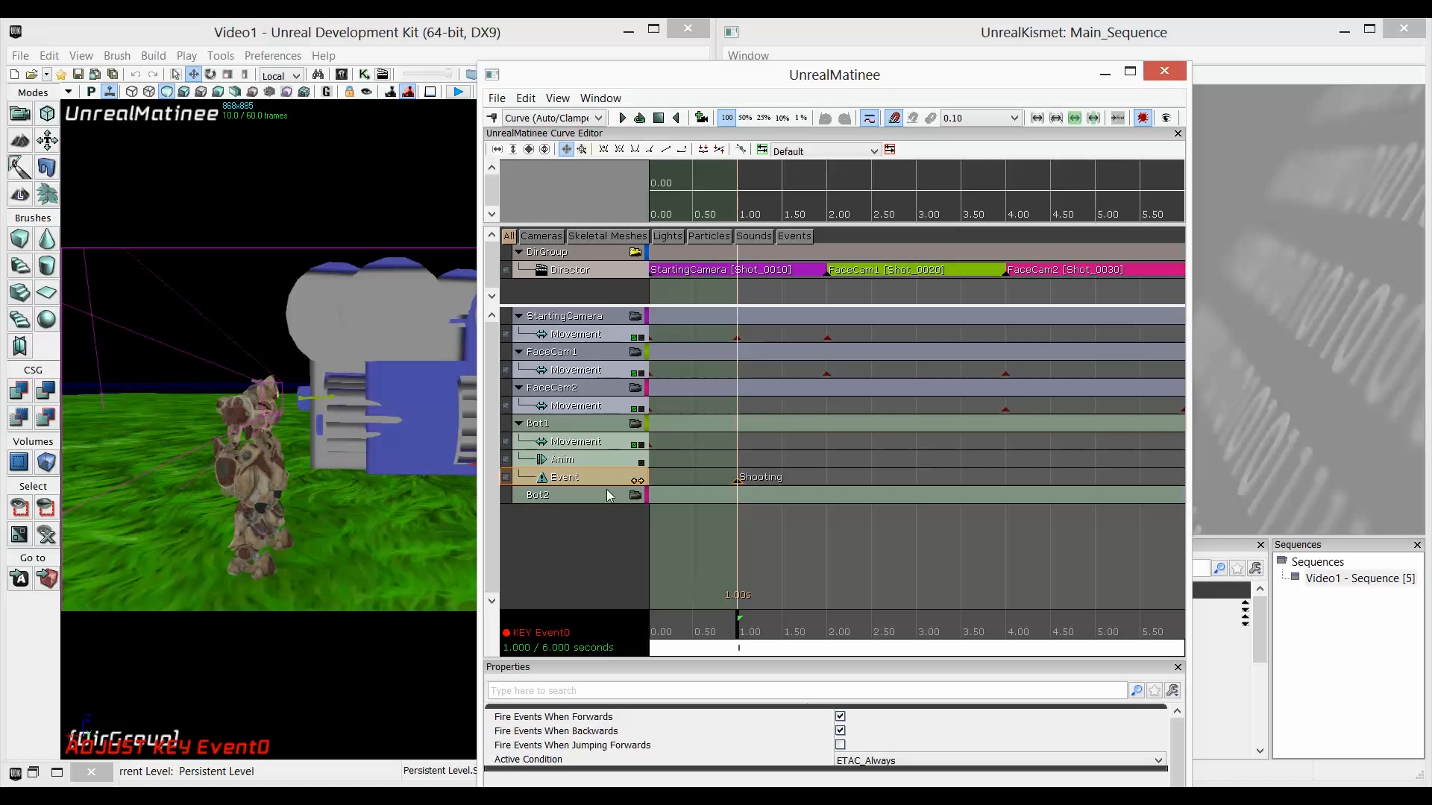
click(571, 460)
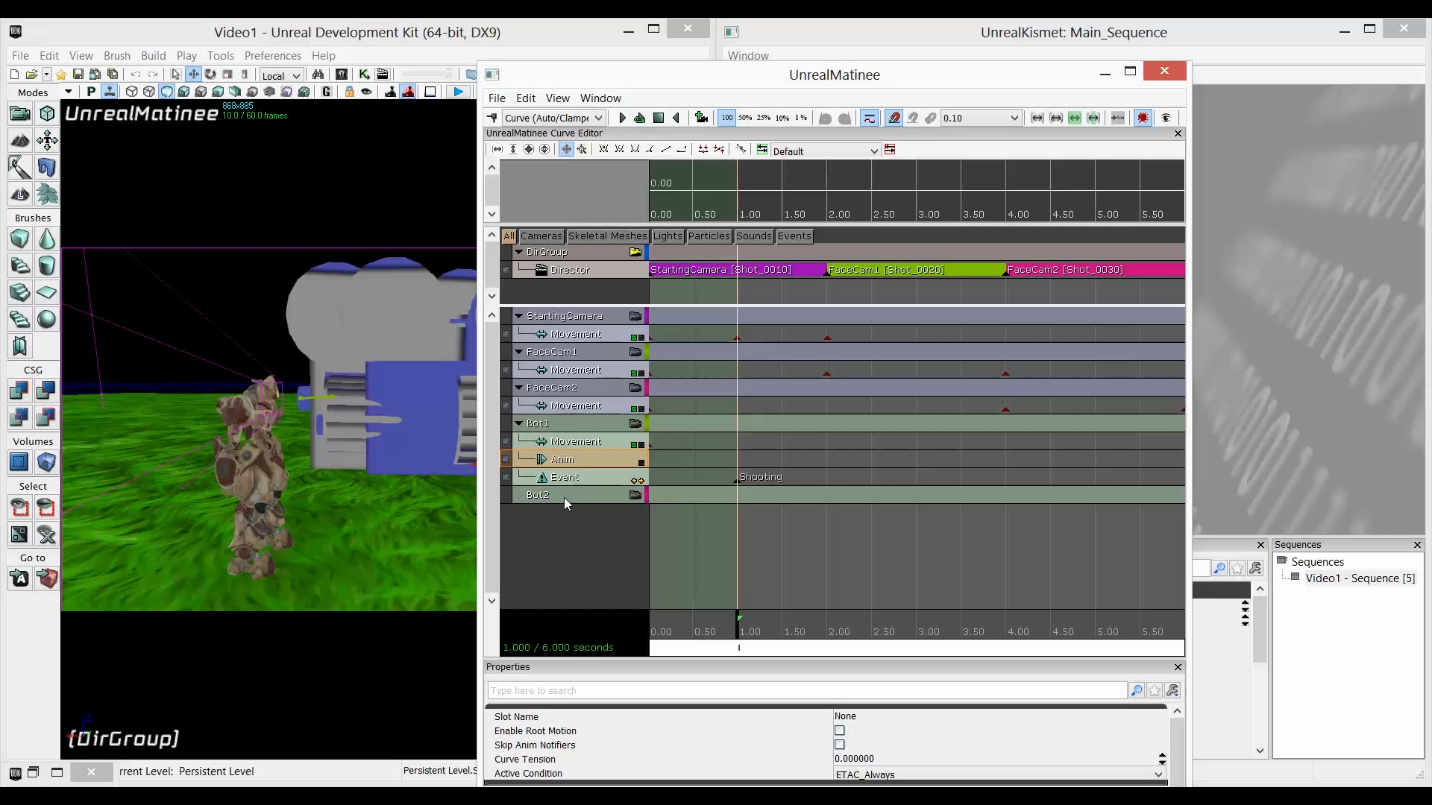
click(563, 425)
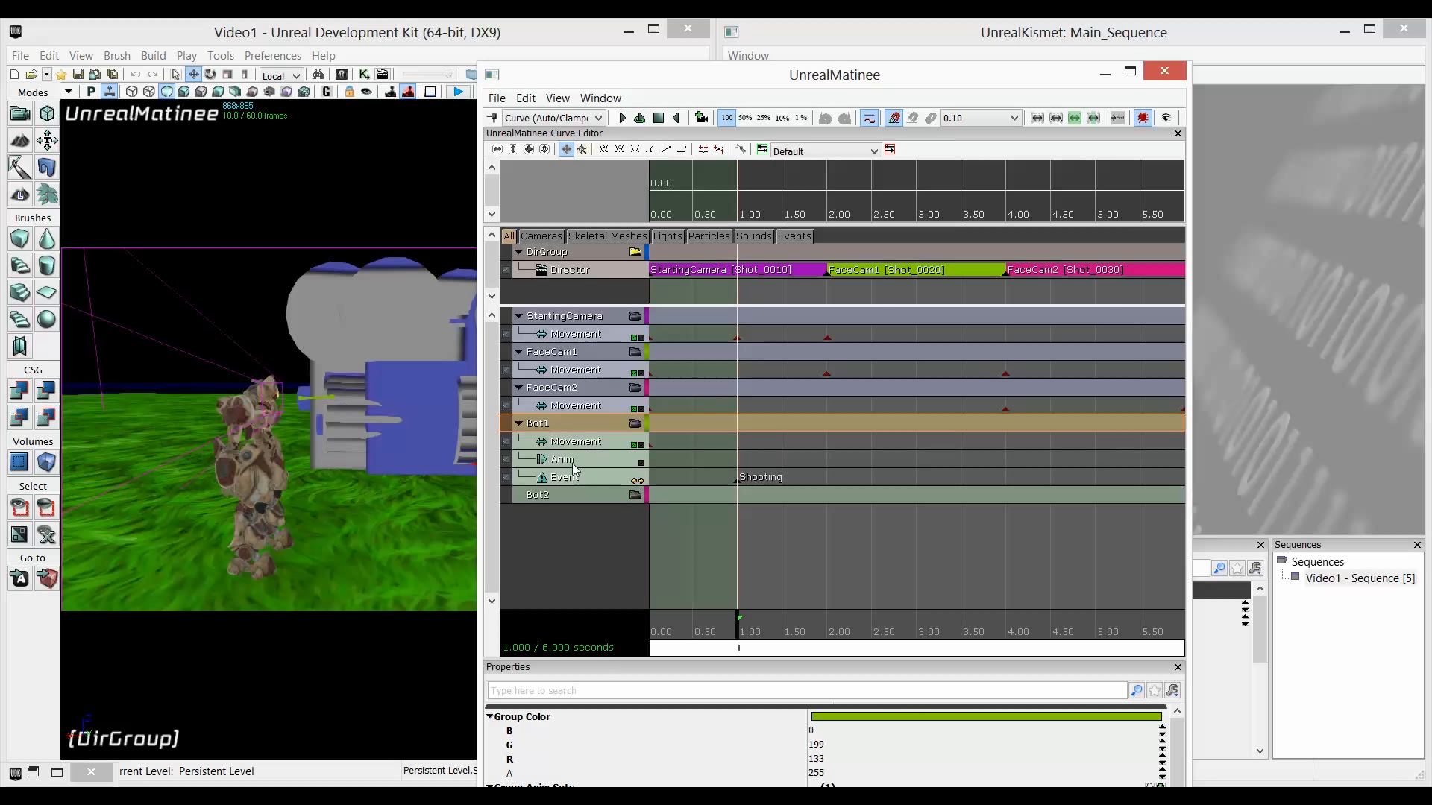
Turn off the DirGroup camera view and frame both robots and the tanker in the viewport.
drag(299, 502, 316, 468)
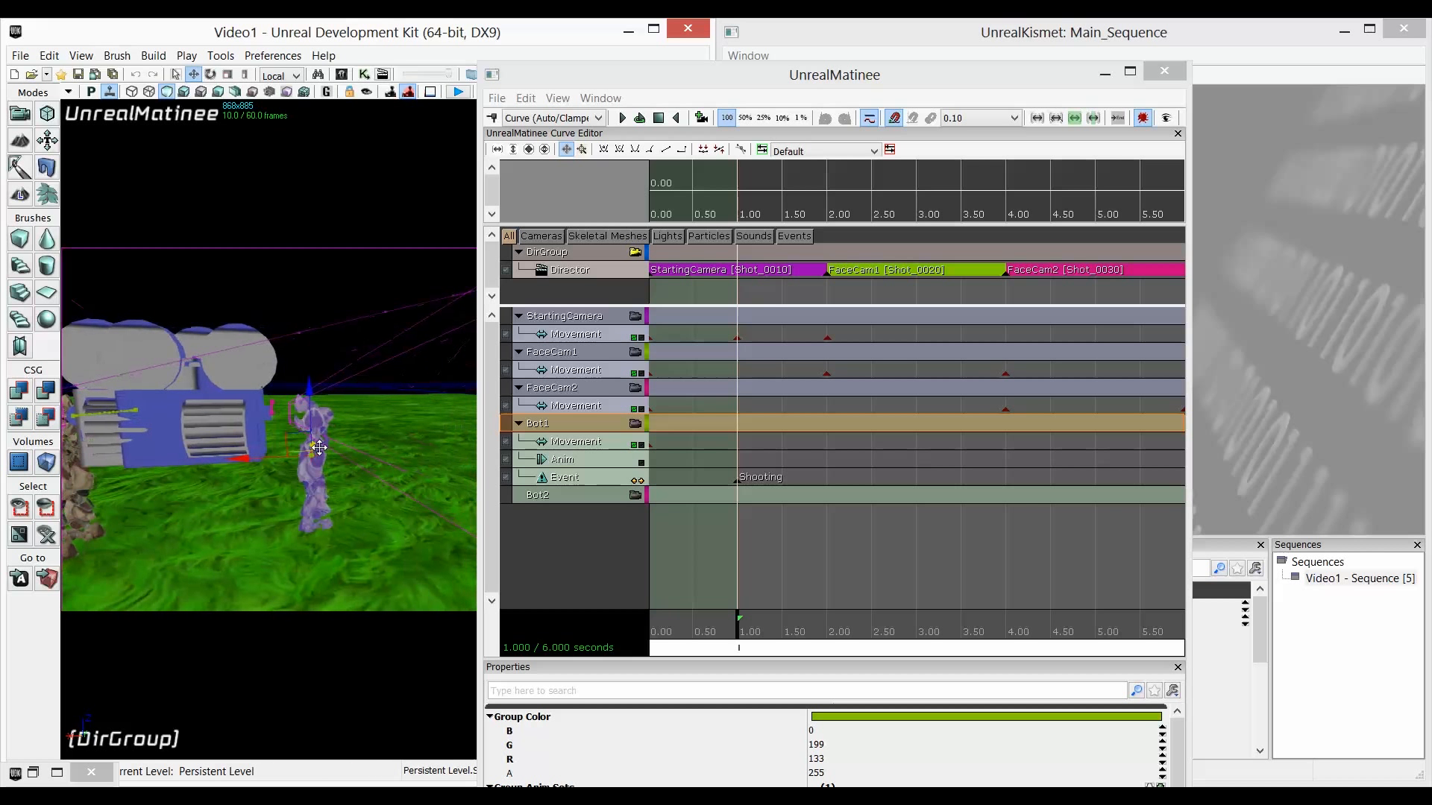
drag(741, 634, 816, 634)
click(636, 254)
drag(338, 580, 365, 619)
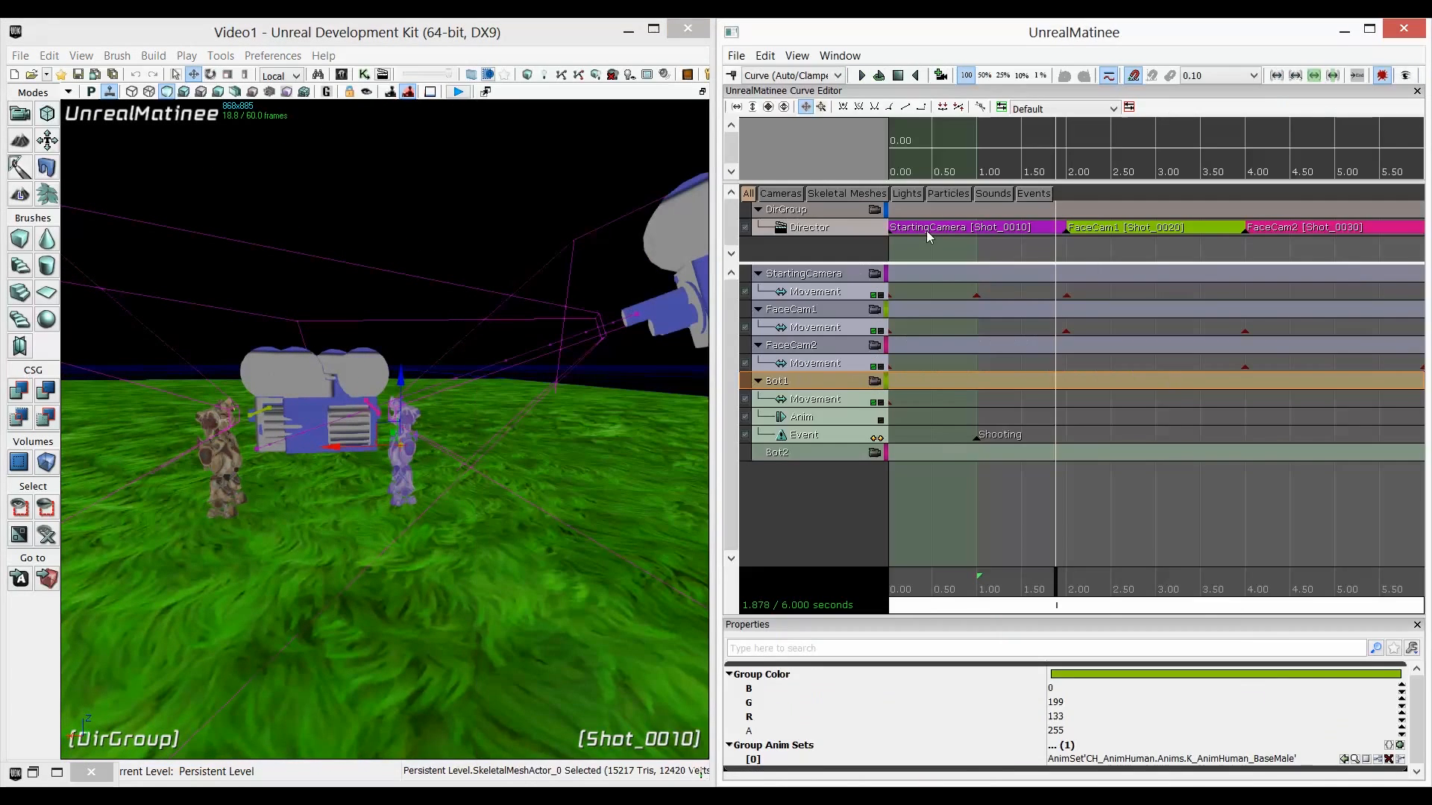
mouse_move(433, 548)
mouse_down()
mouse_move(434, 455)
mouse_move(434, 522)
mouse_up()
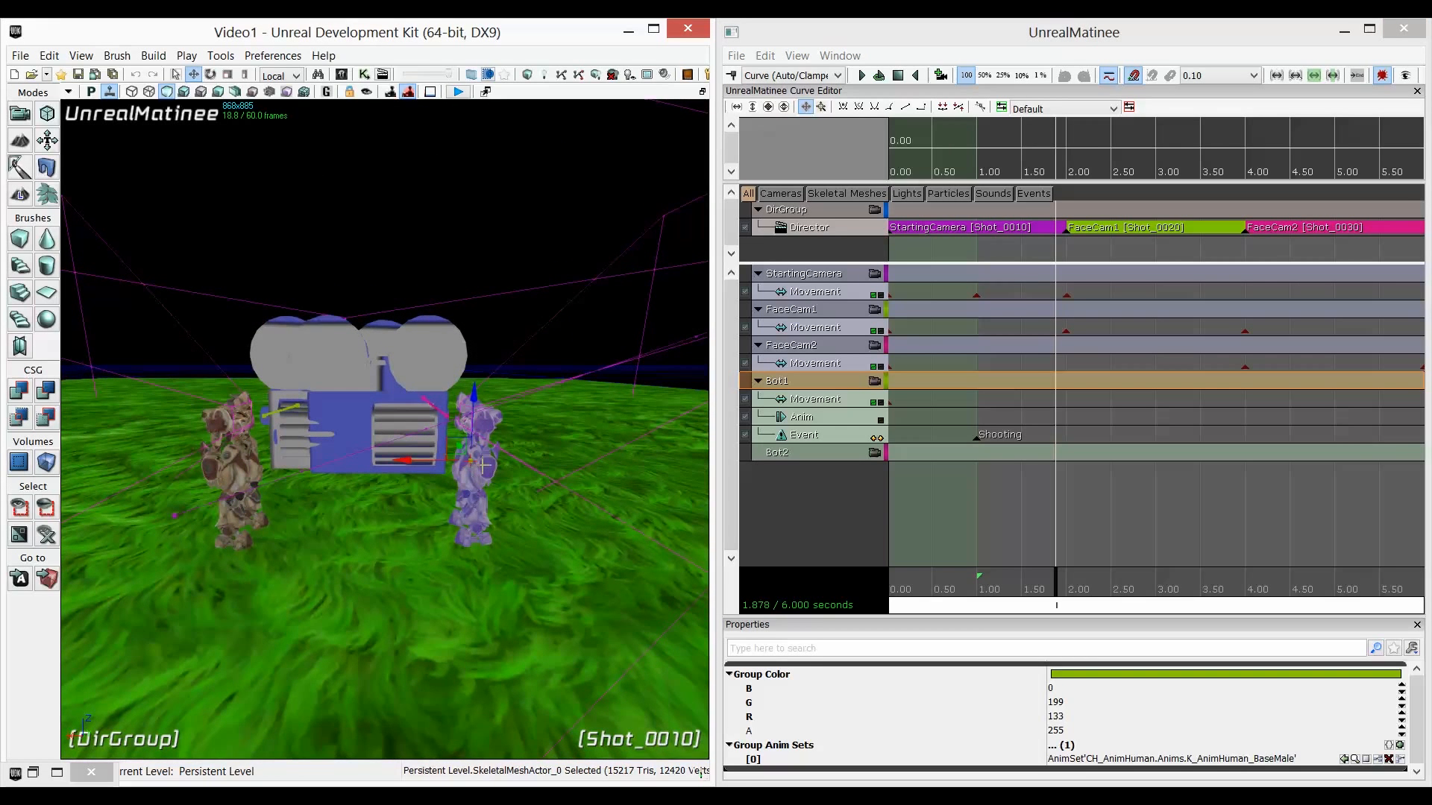
Extend the Matinee sequence's end to 10 seconds.
drag(1066, 596, 1292, 578)
drag(1188, 606, 1364, 605)
scroll(1257, 575, down, 4)
drag(1220, 572, 1380, 588)
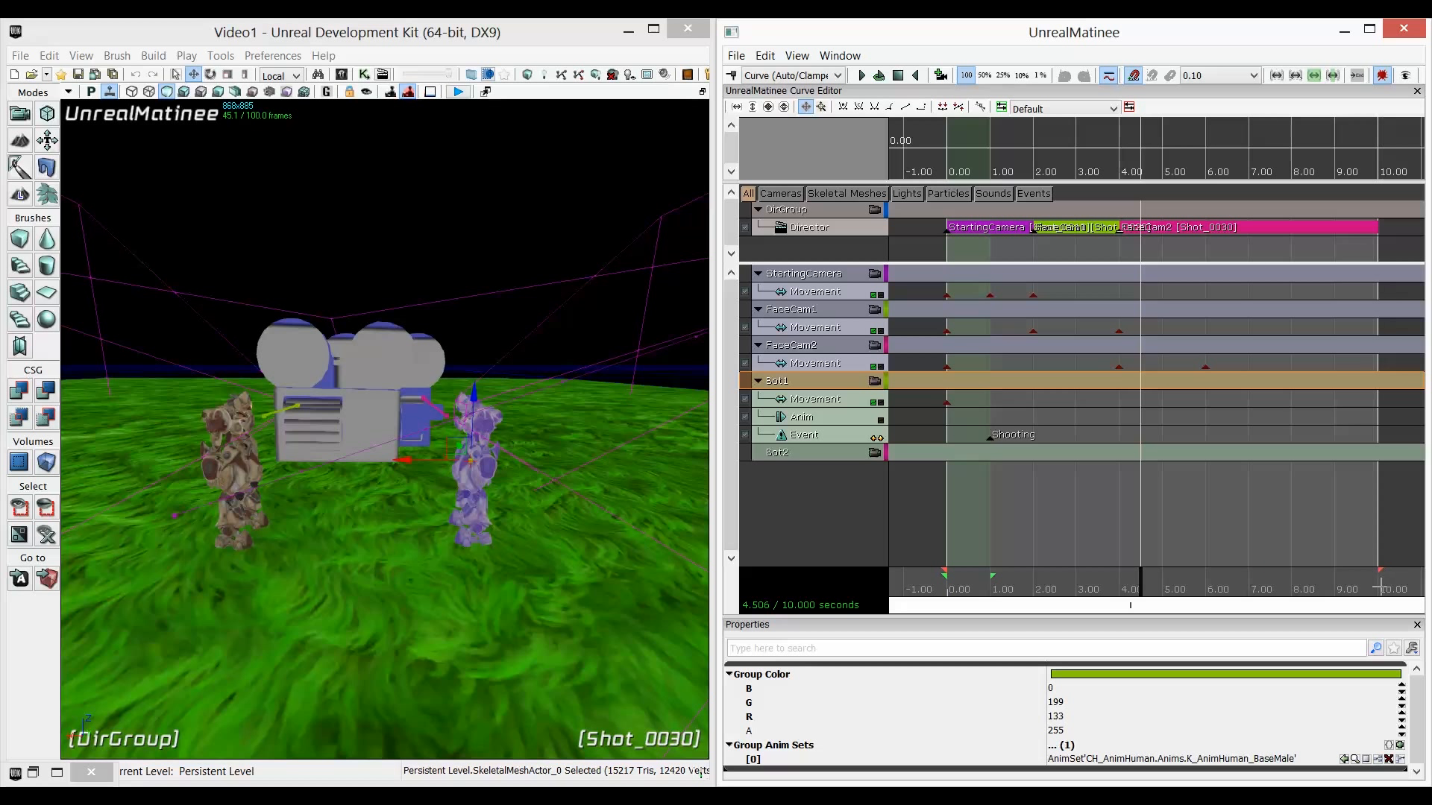
Add a key to Bot1's Movement track at 6.00 s, aligned with the last FaceCam2 movement key.
drag(1139, 593, 1209, 580)
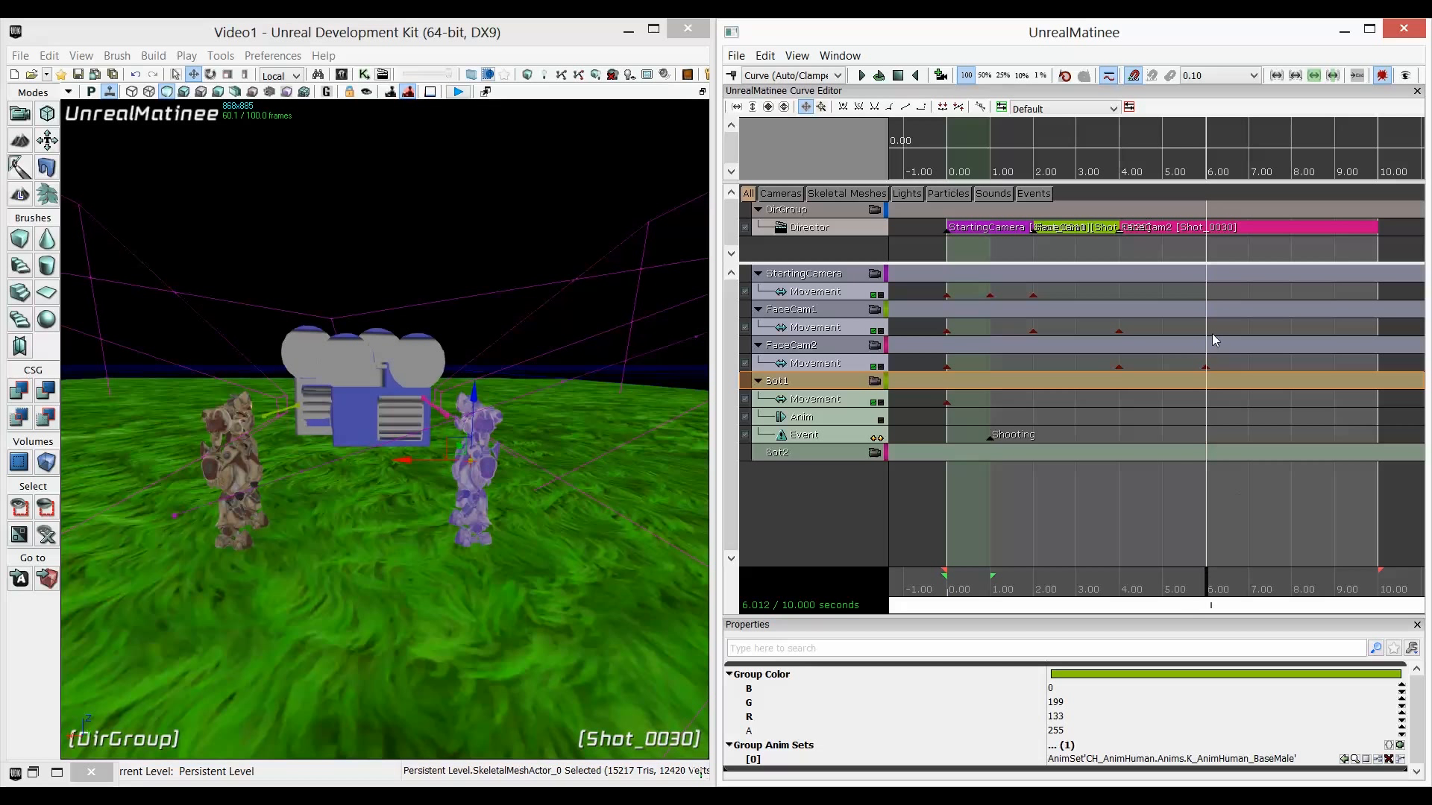
click(1206, 367)
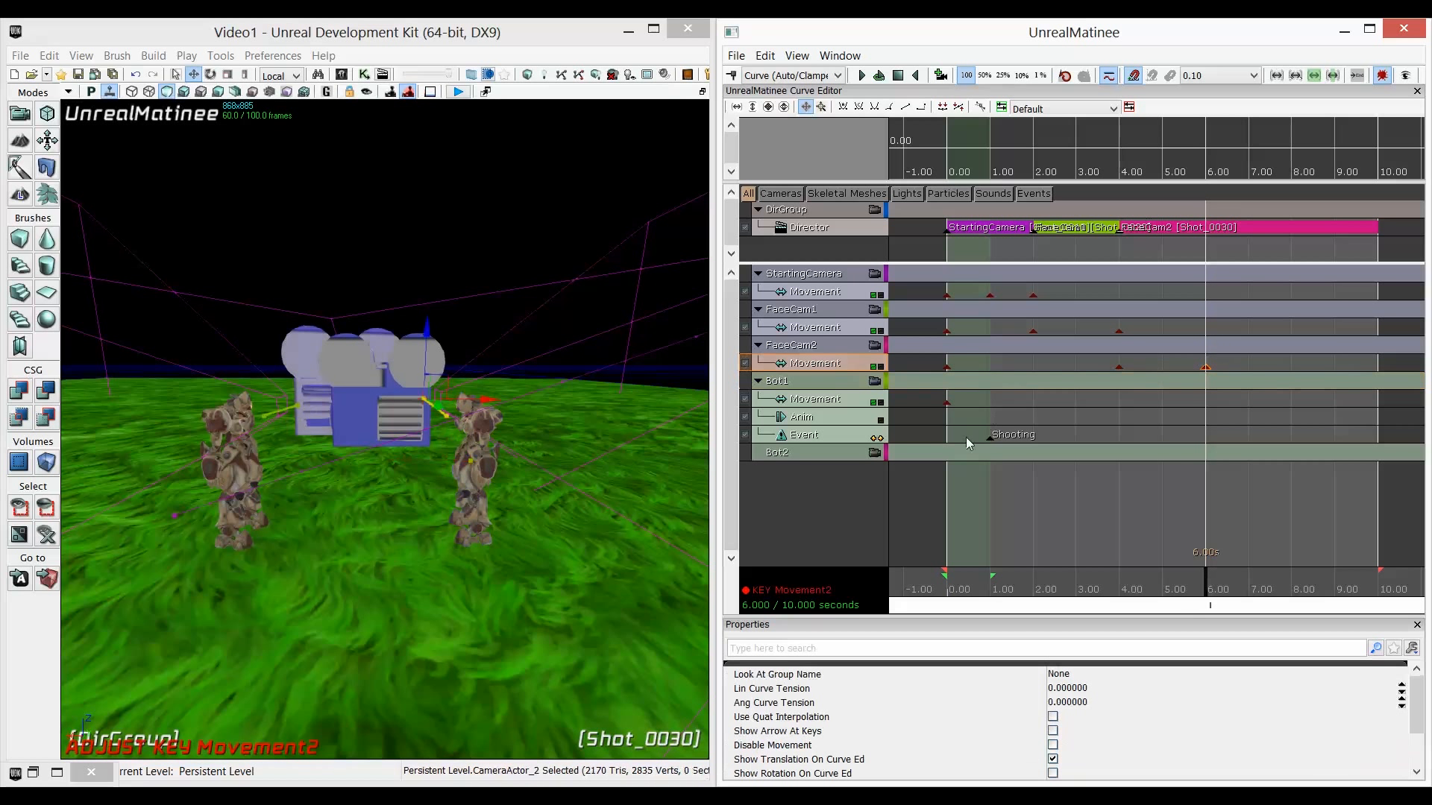
click(813, 406)
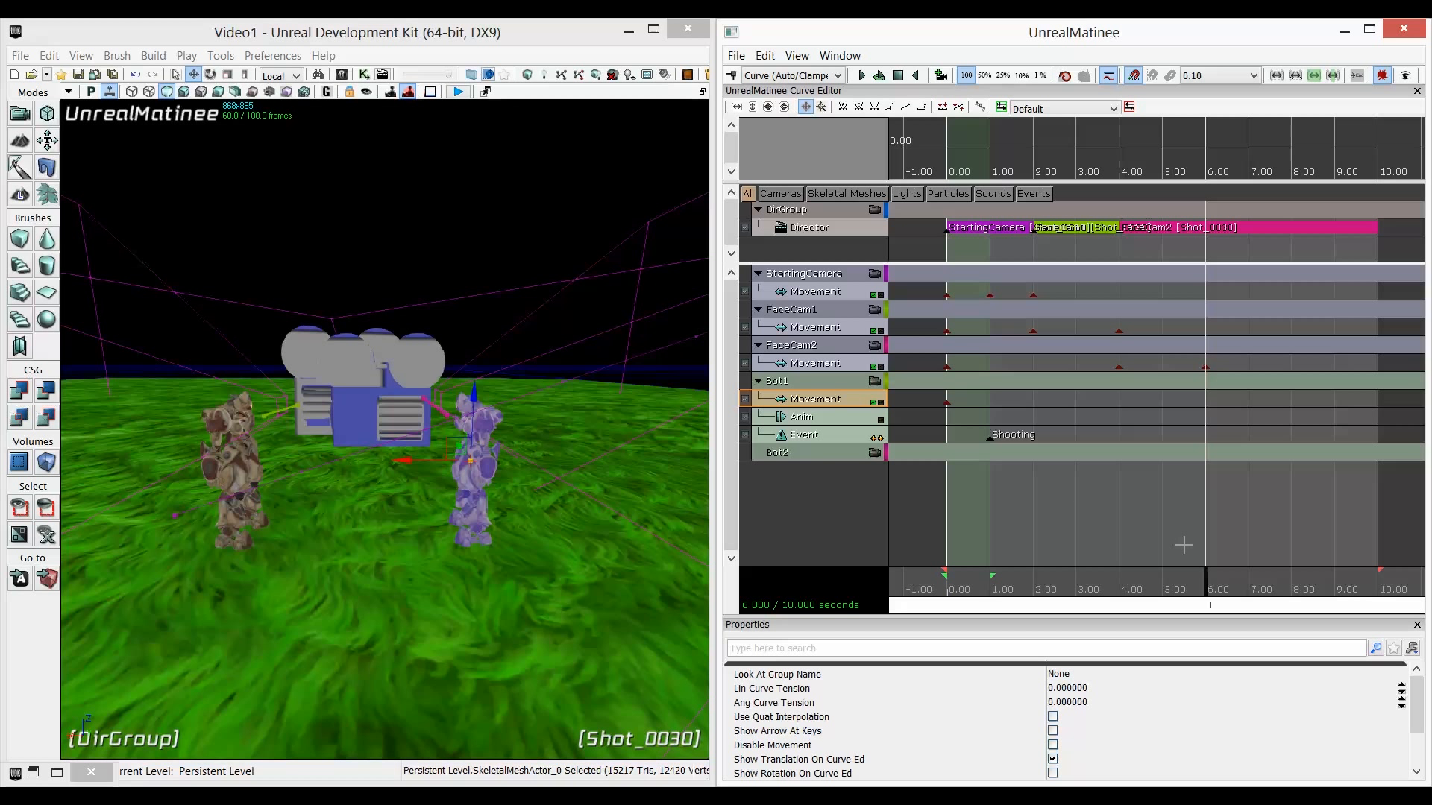
key(Return)
Add a Bot1 Movement key at 8.10 s and move its robot sideways, away from the other robot, at that key.
drag(1206, 586, 1297, 580)
key(Return)
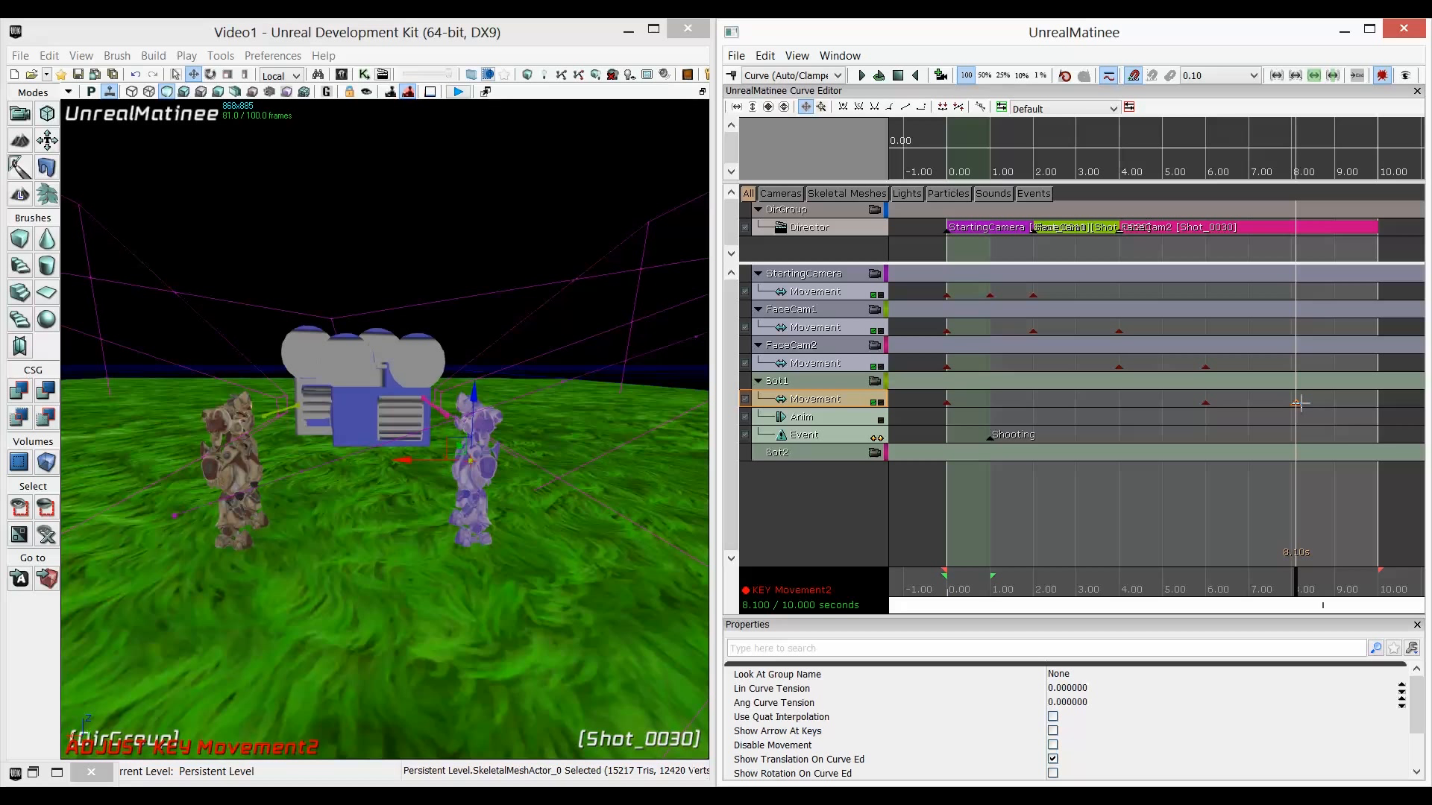
drag(400, 462, 587, 464)
mouse_move(1298, 585)
mouse_down()
mouse_move(1197, 585)
mouse_move(1300, 589)
mouse_up()
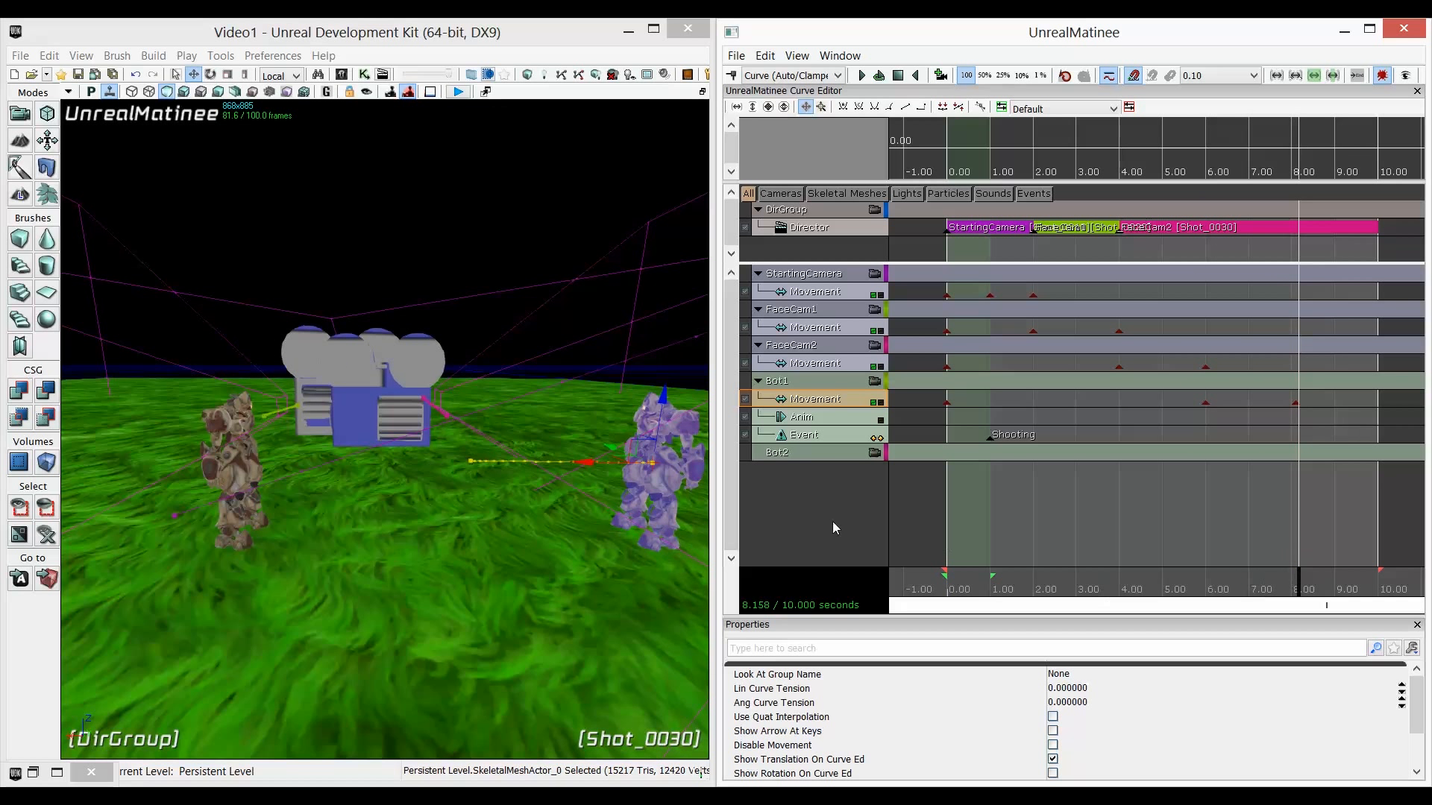
mouse_move(1305, 594)
mouse_down()
mouse_move(1205, 593)
mouse_move(1295, 585)
mouse_up()
Add a key with the run_bwd_rif animation sequence to Bot1's Anim track at 6.00 s.
click(809, 418)
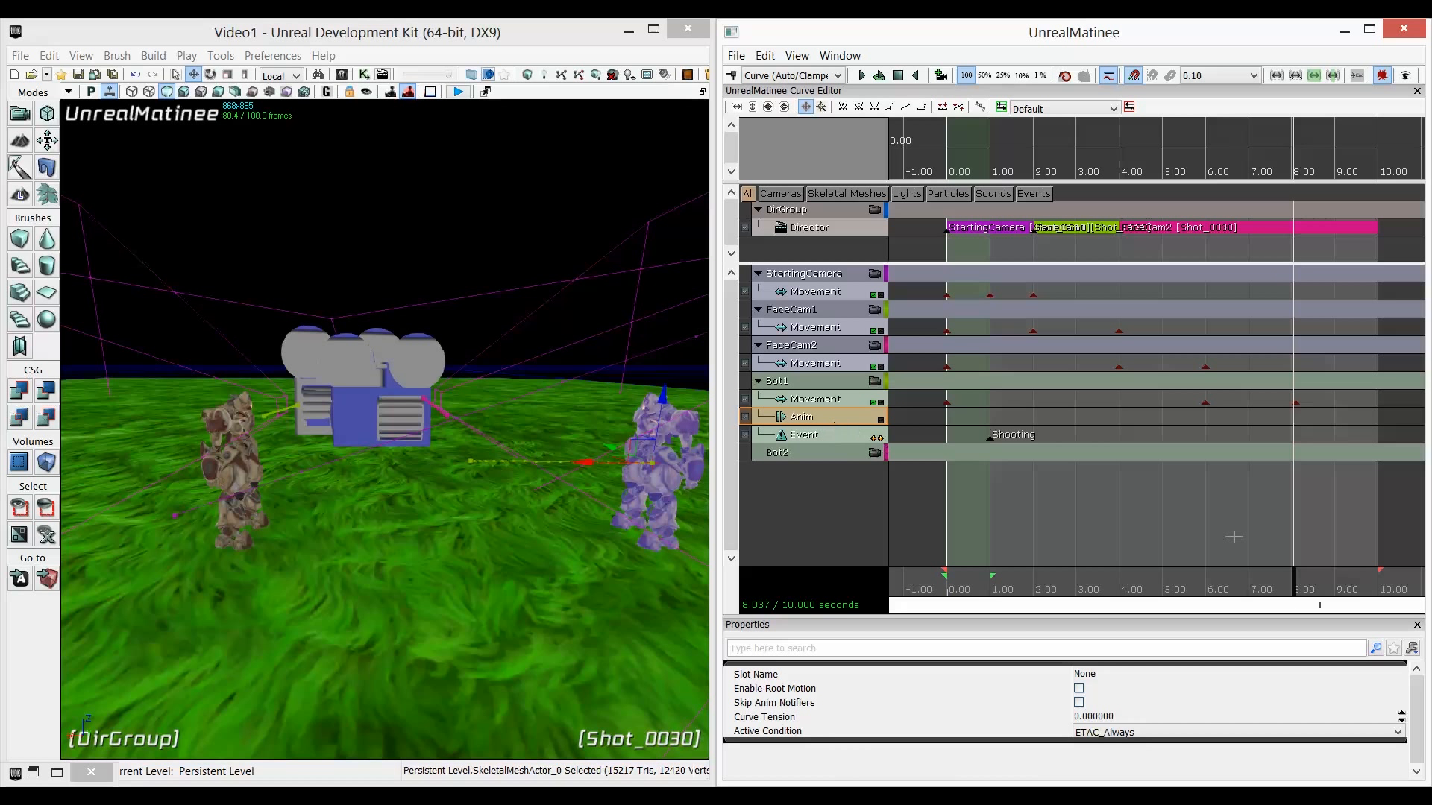
click(1205, 402)
click(850, 420)
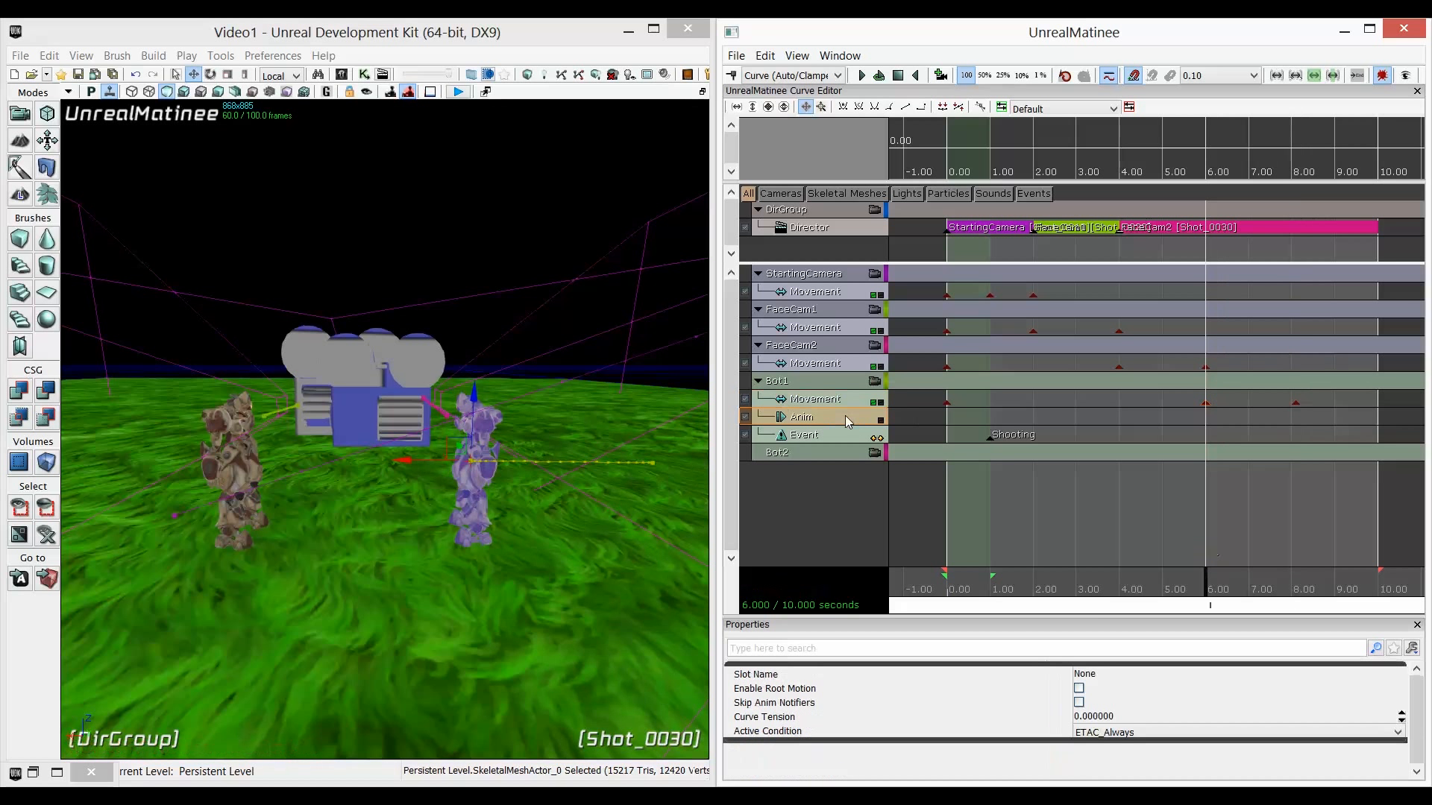
key(Return)
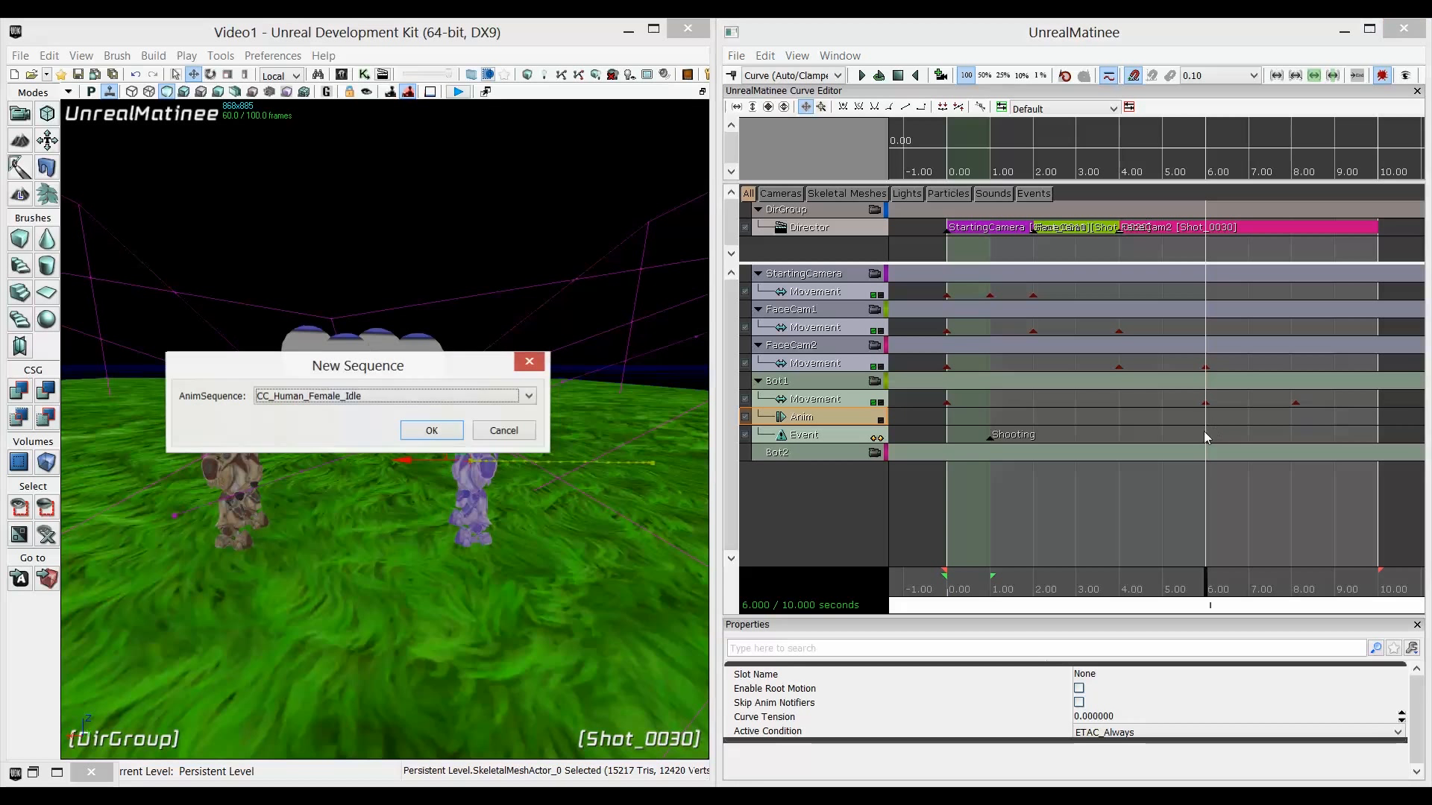
click(387, 396)
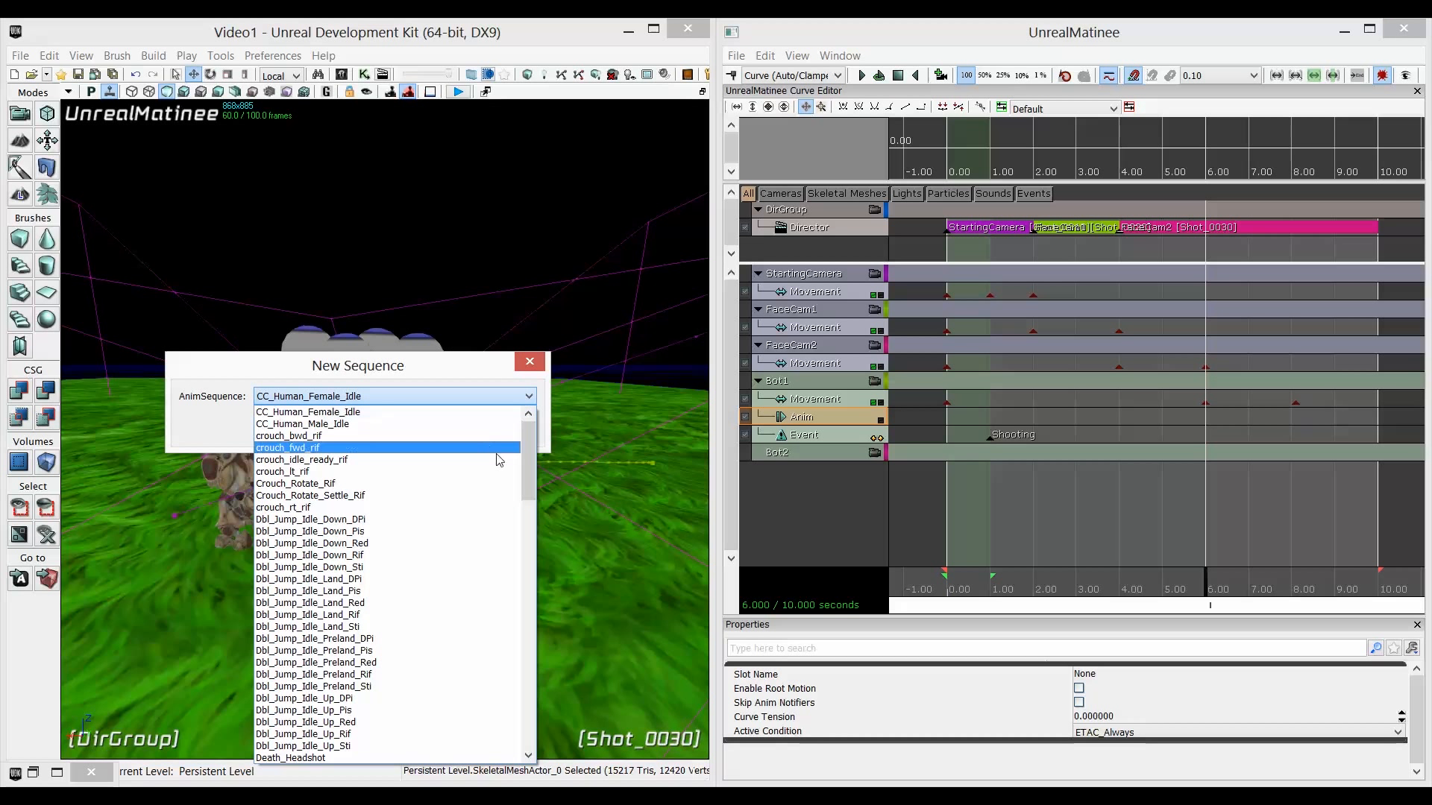
drag(532, 462, 526, 679)
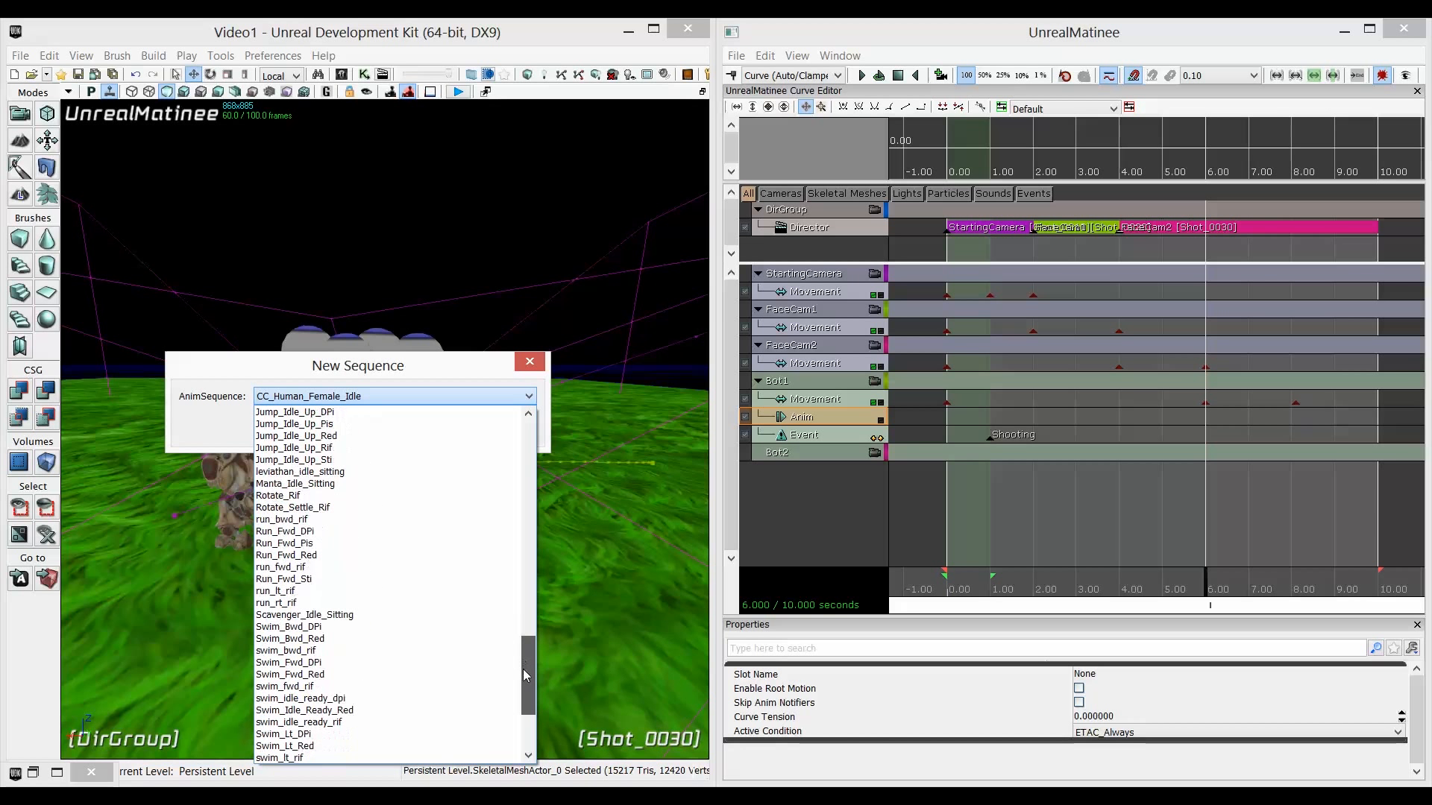
click(296, 520)
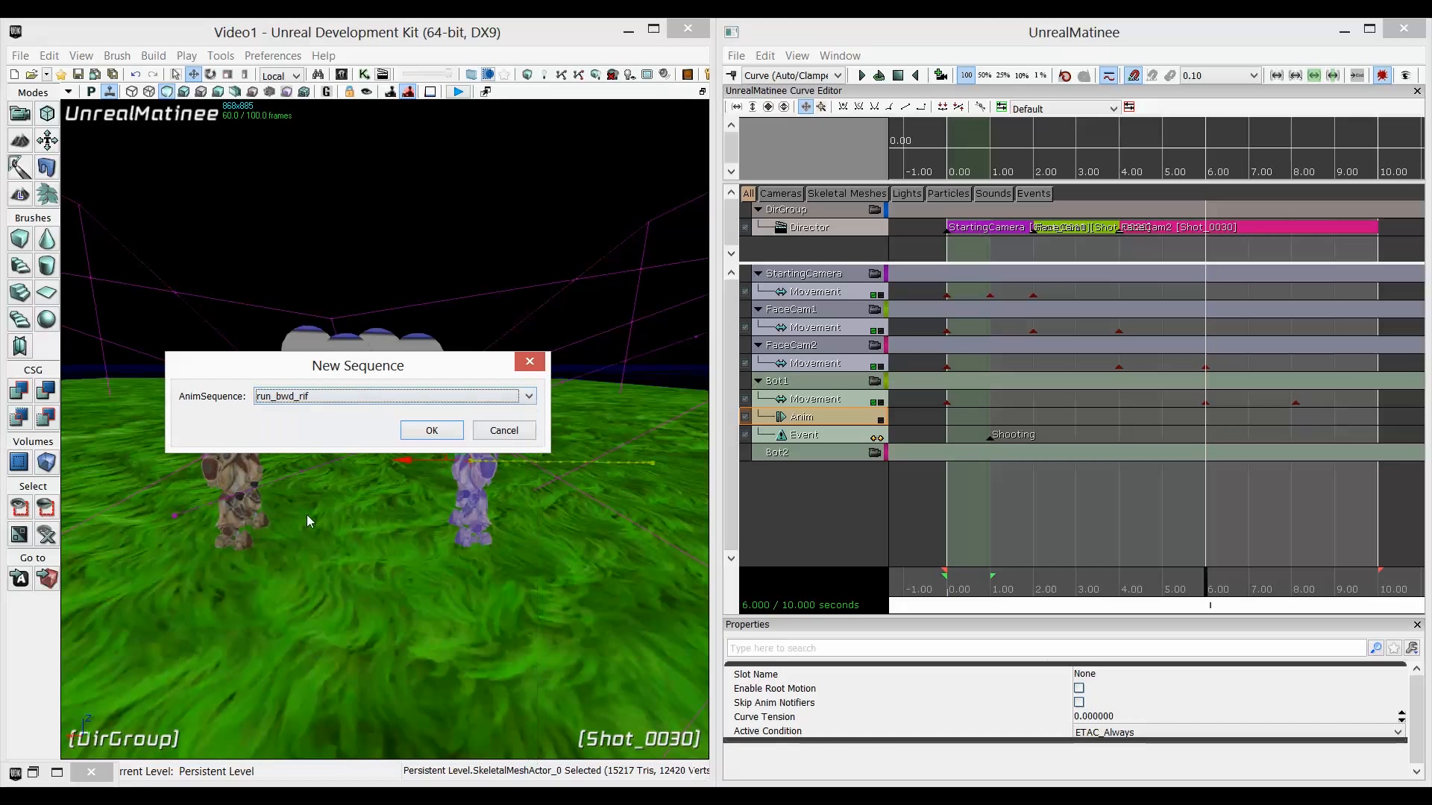
click(430, 431)
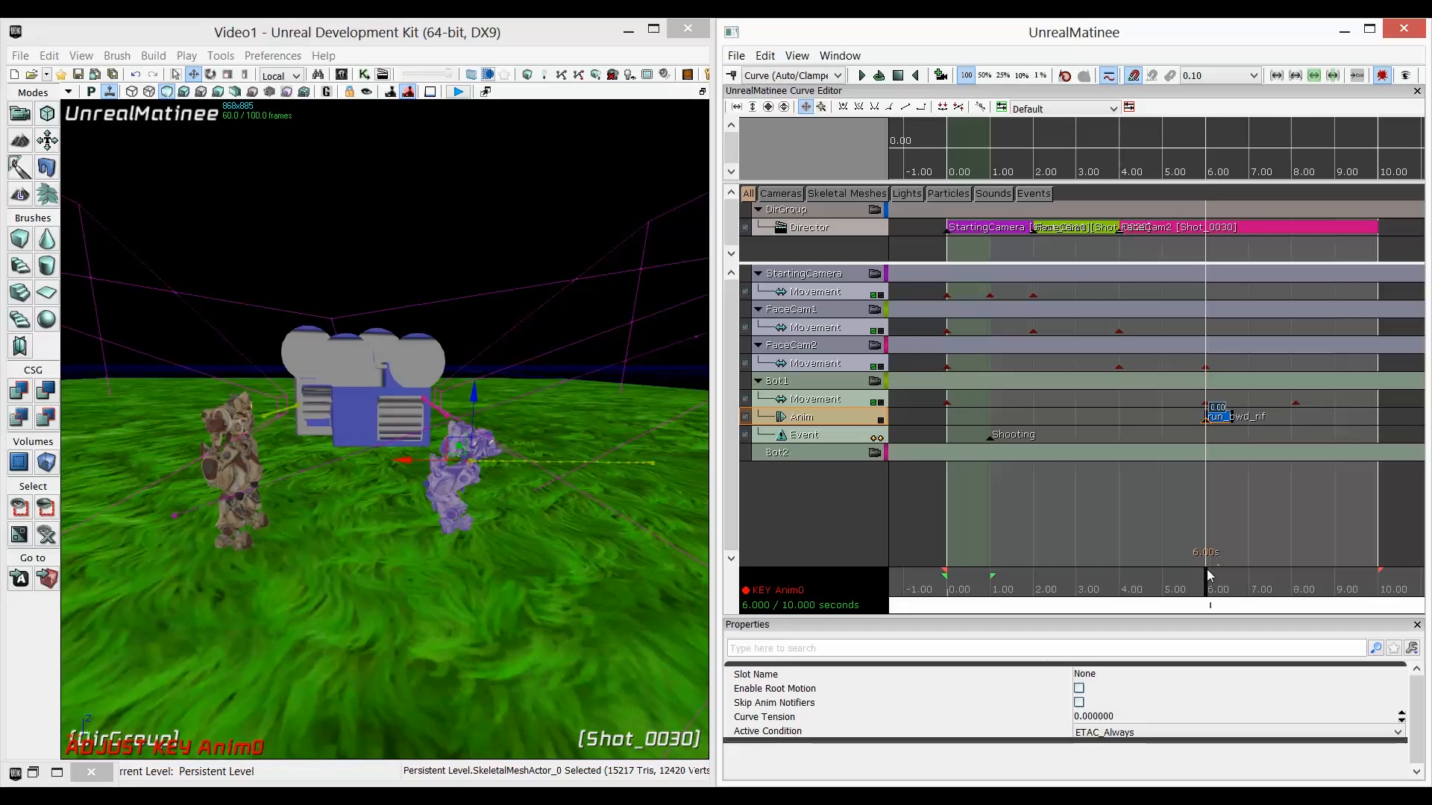
drag(1210, 584, 1242, 584)
click(1205, 422)
right_click(1206, 425)
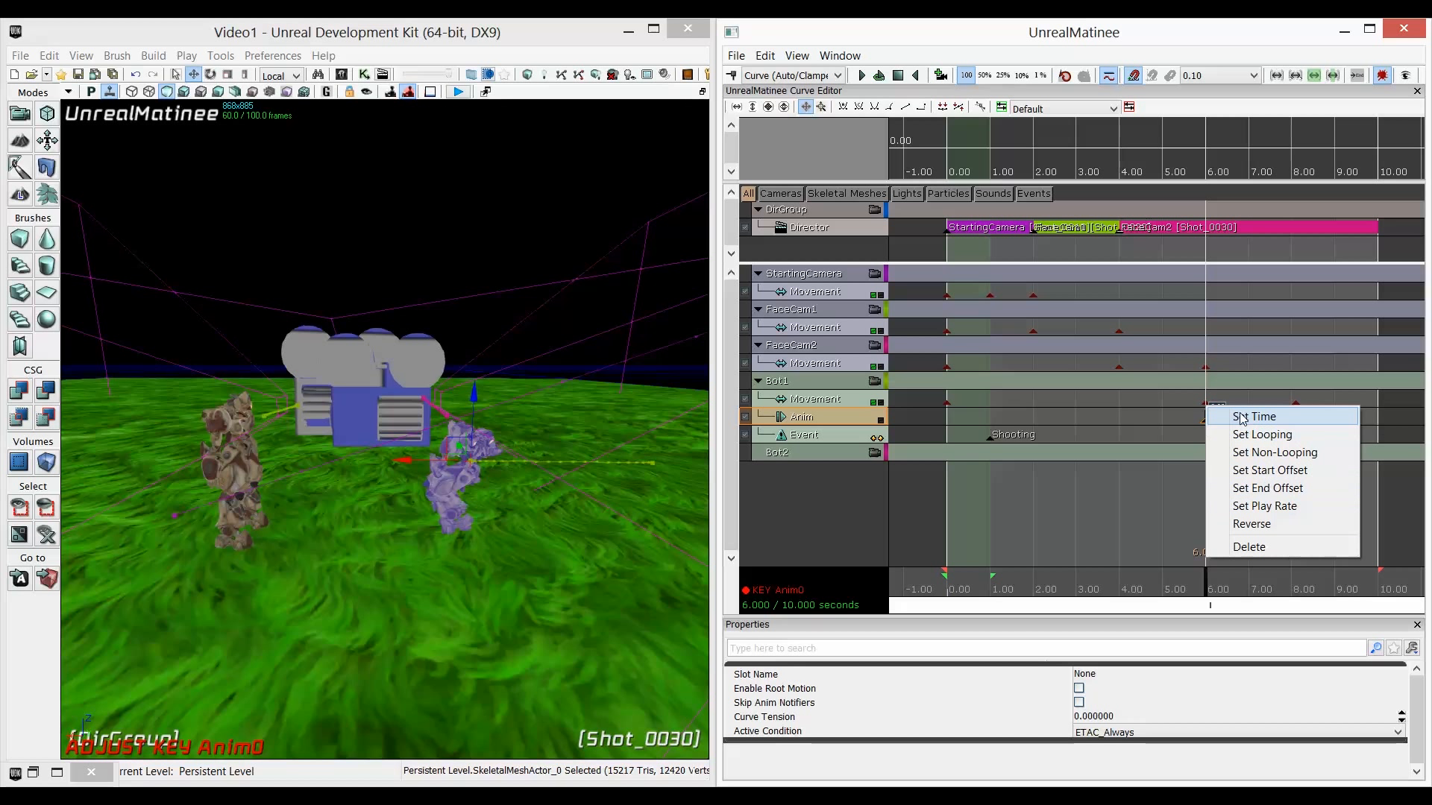
click(1266, 505)
click(865, 486)
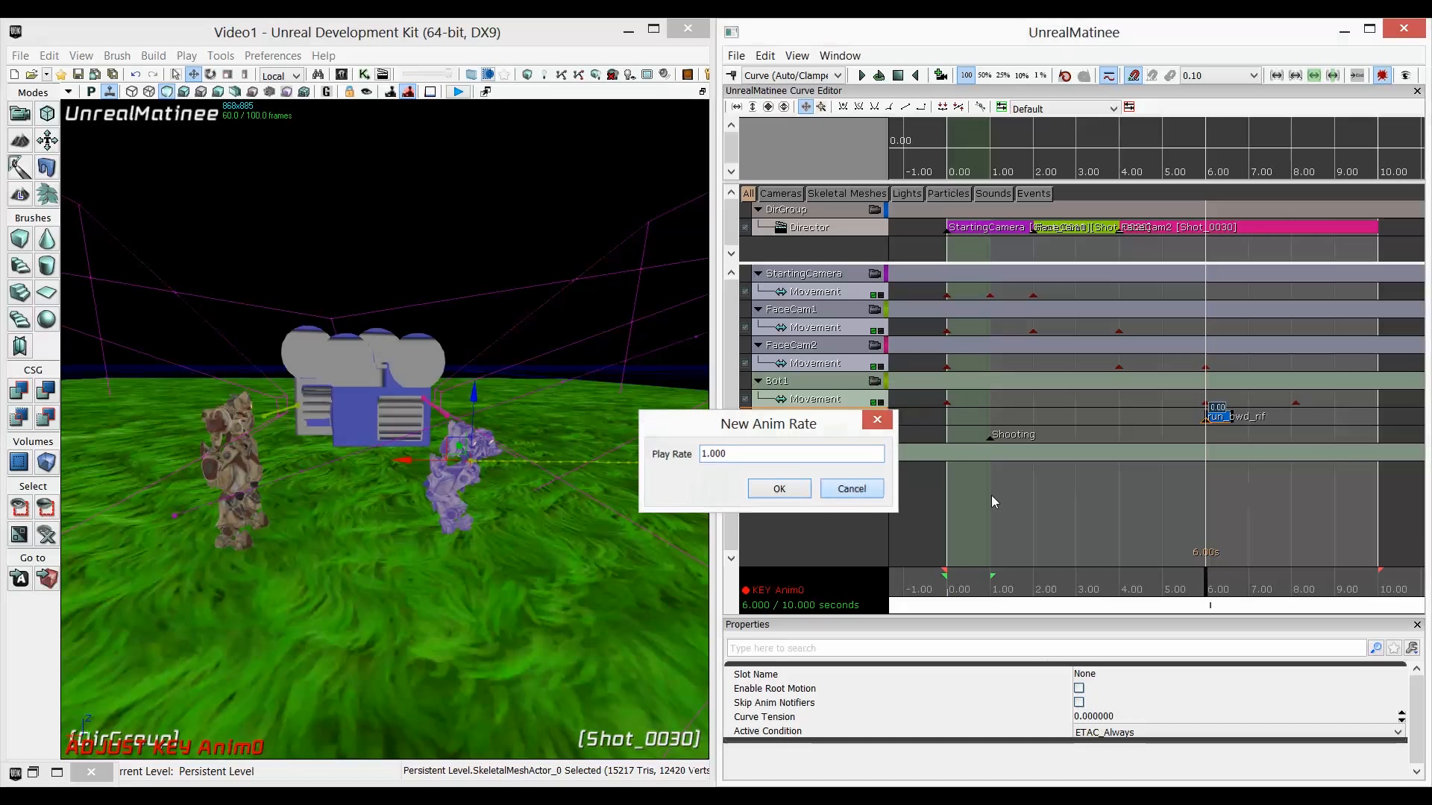
right_click(1205, 421)
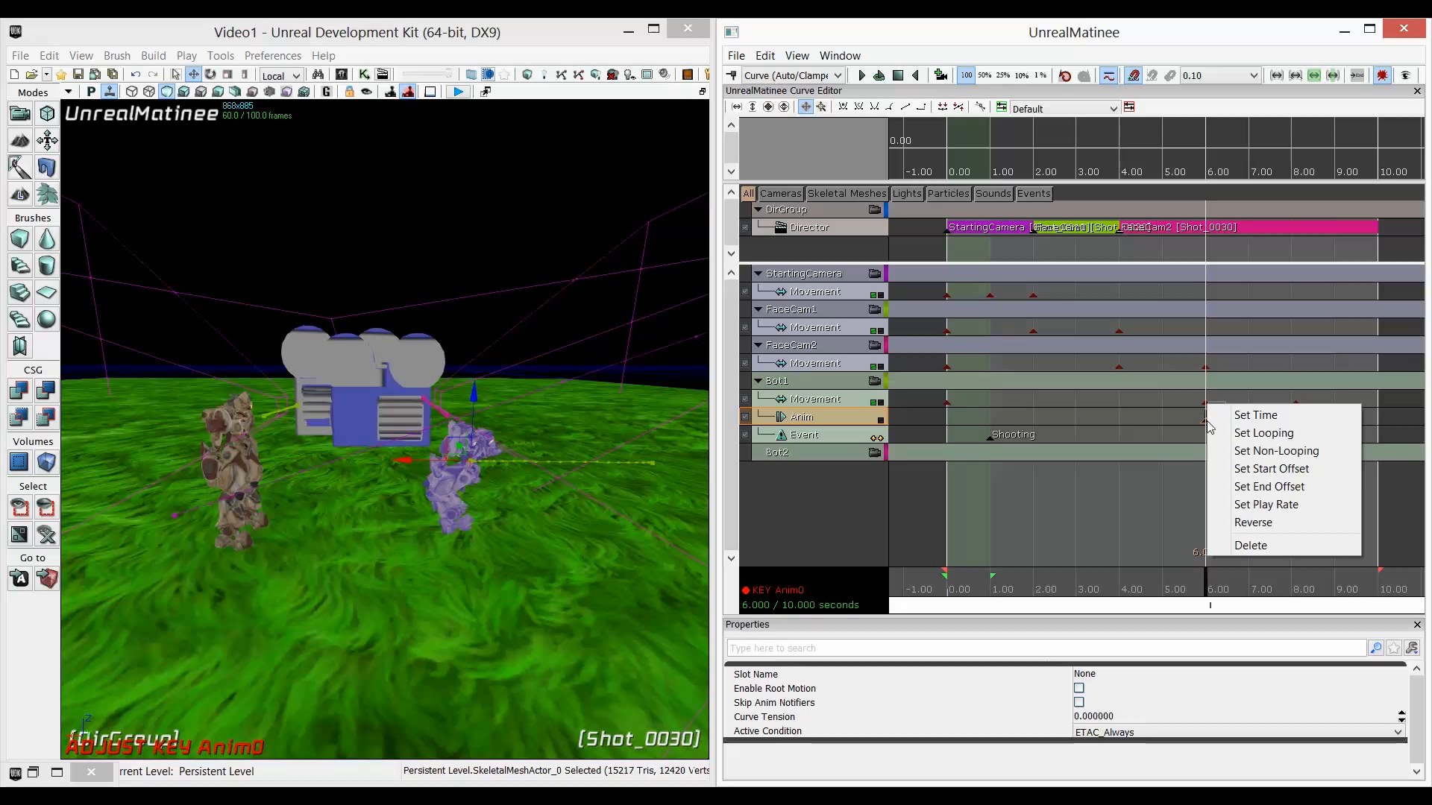
Duplicate Bot1's run_bwd_rif Anim key and place the copy at 6.60 s.
click(1204, 422)
click(763, 56)
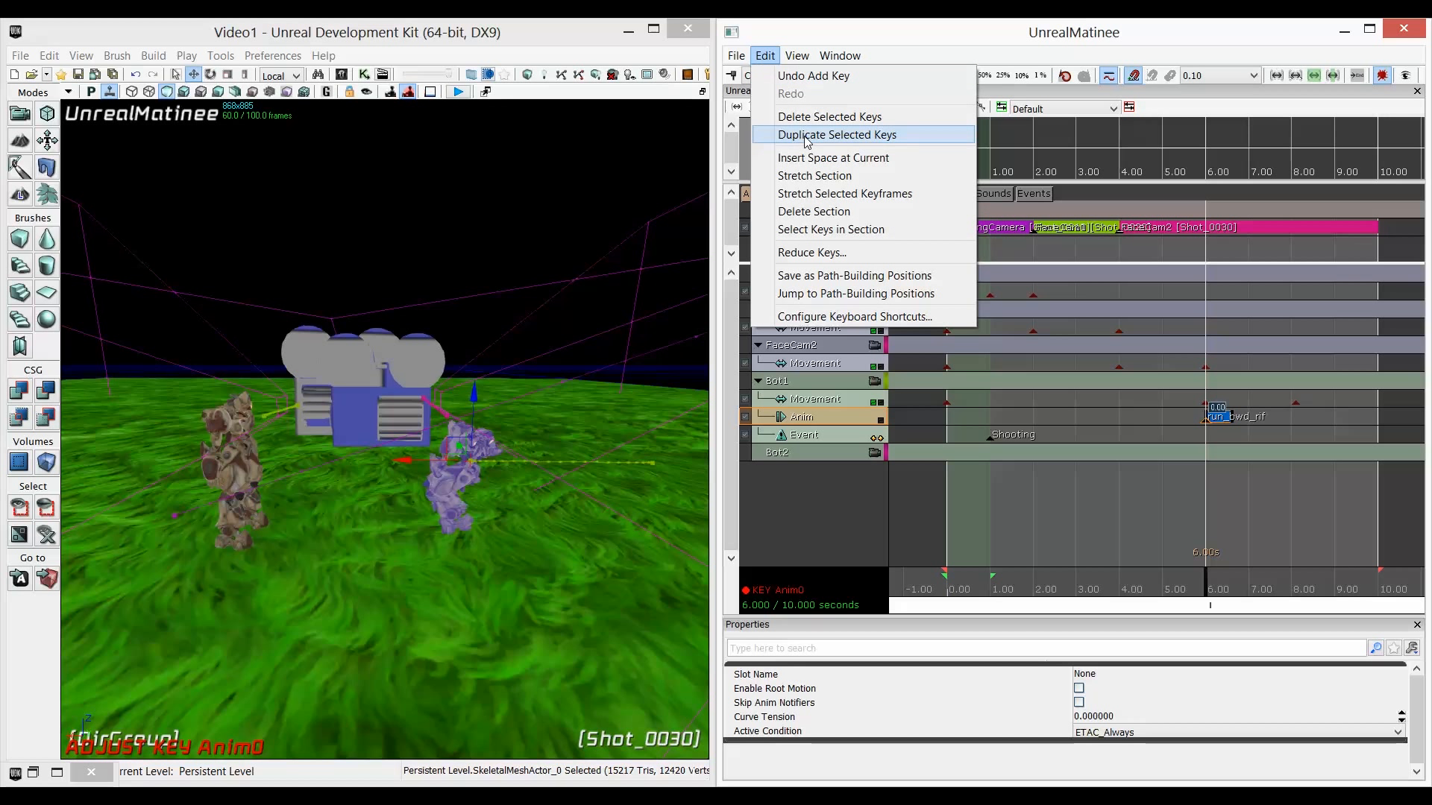
click(842, 135)
drag(1214, 422, 1252, 433)
key(Left)
key(Left)
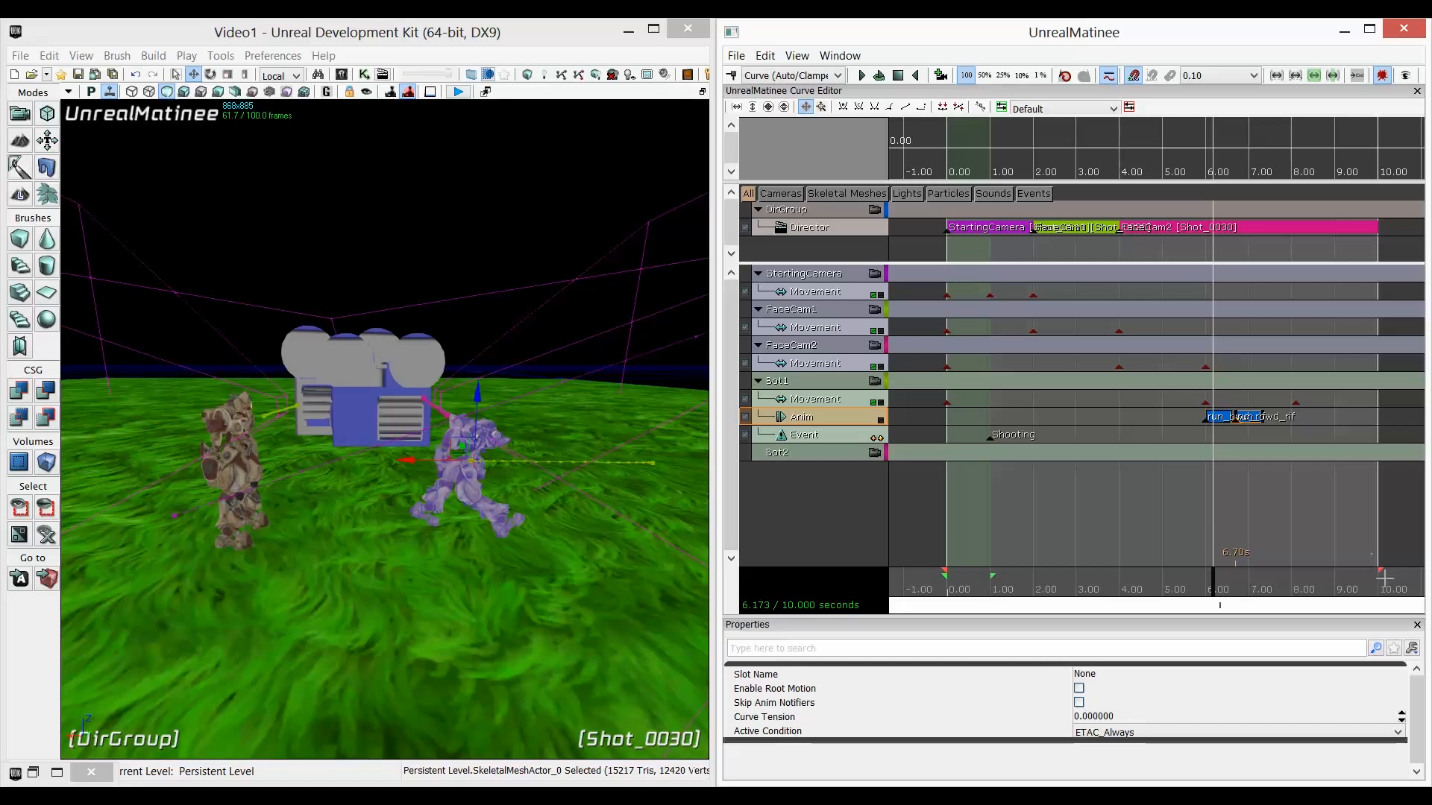
Duplicate the 6.60 s run_bwd_rif key and place the new copy at 7.20 s on Bot1's Anim track.
click(1232, 422)
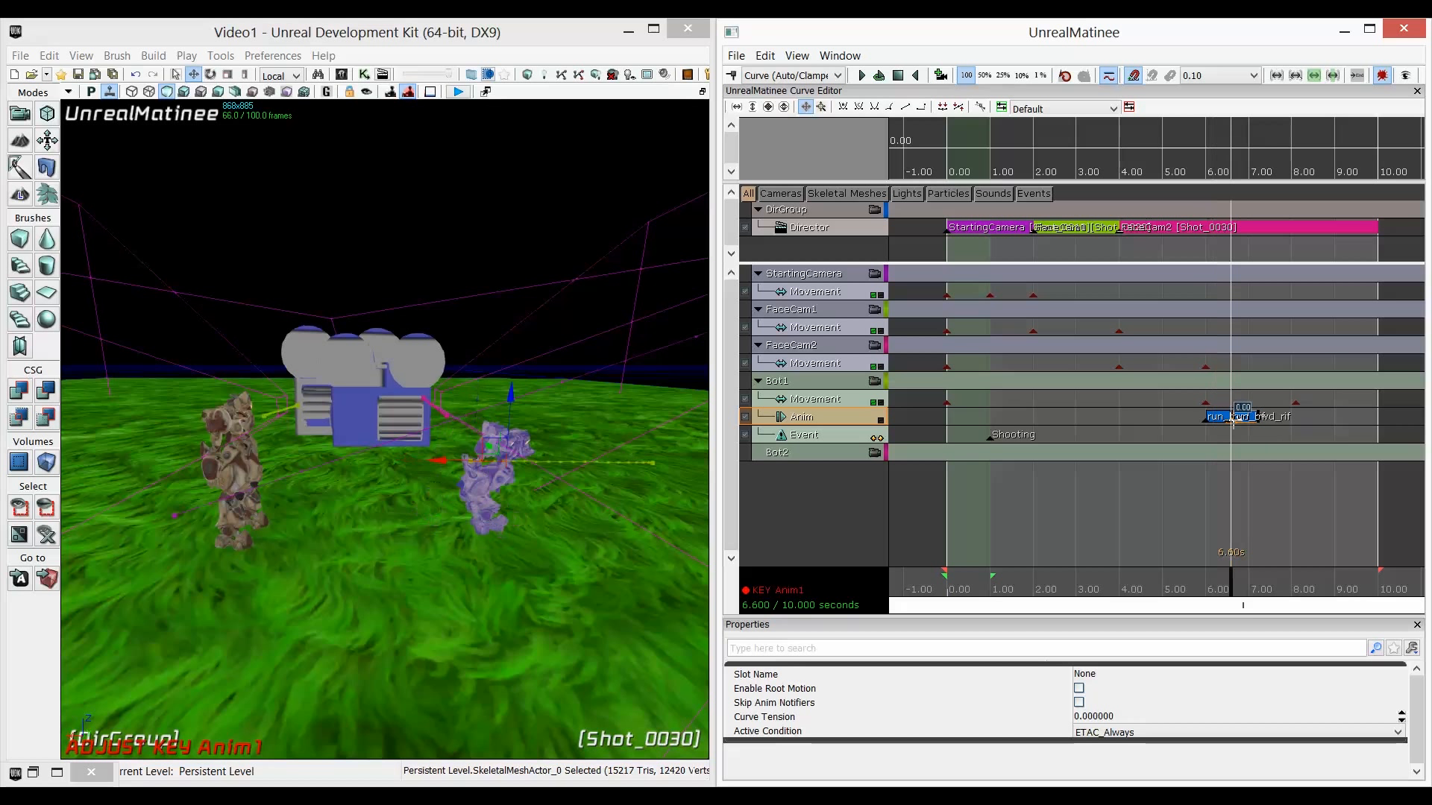
click(765, 55)
click(820, 133)
click(1238, 422)
key(Right)
key(Right)
key(Right)
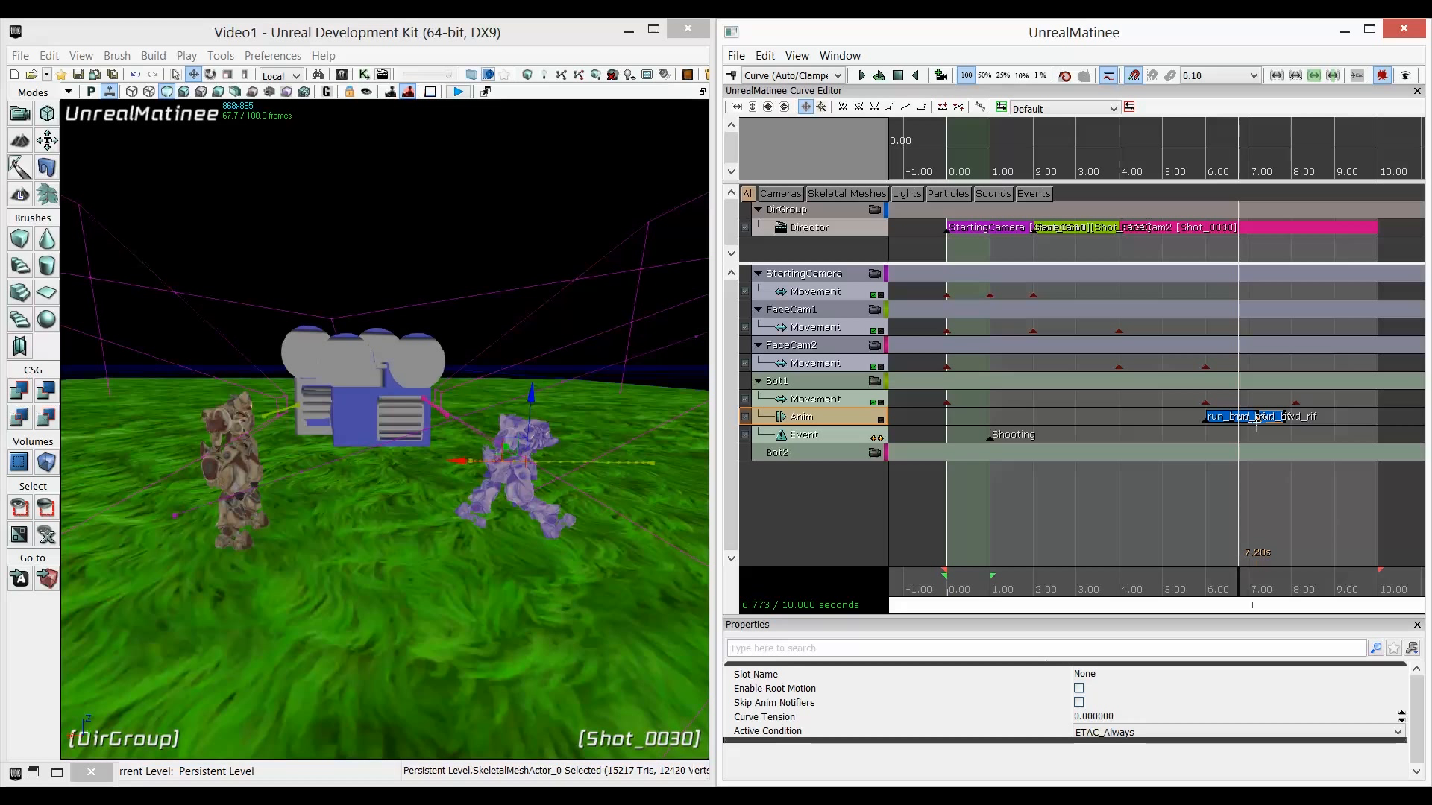
Shift Bot1's last Movement key back to 7.80 s to match the end of the run animations.
click(1295, 404)
key(Return)
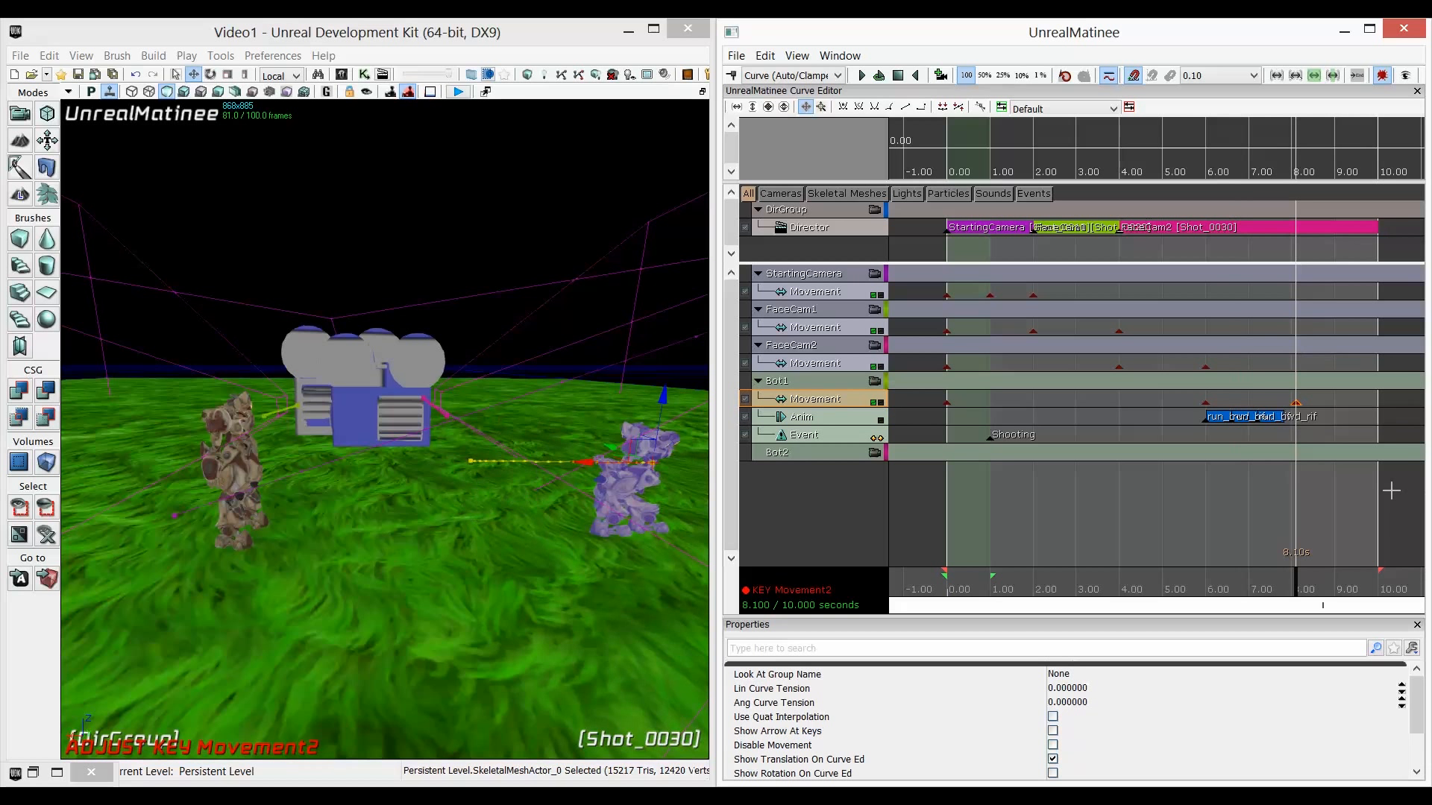
key(Left)
drag(1303, 593, 1282, 593)
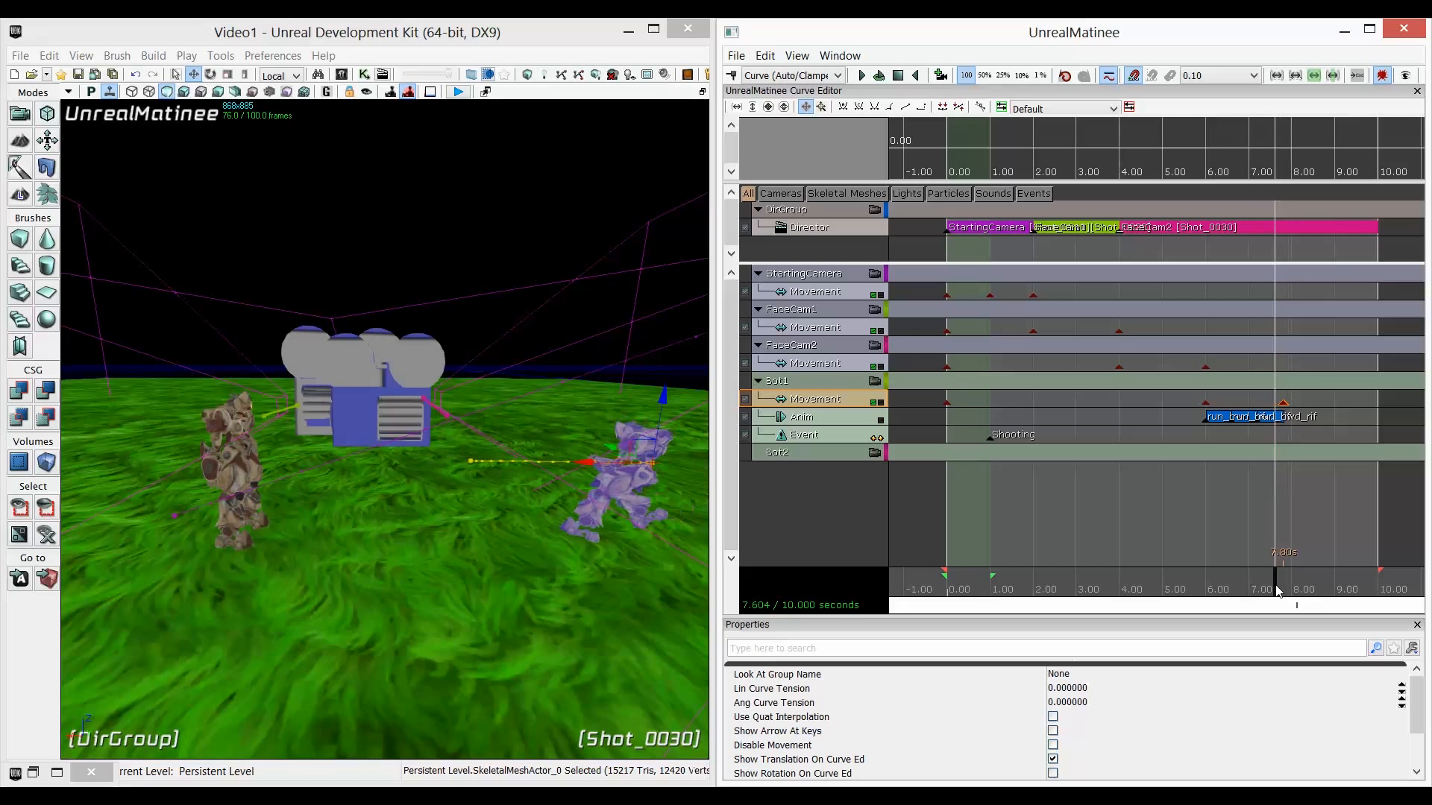
Try placing Bot1's last Movement key at 8.00 s with a 0.50 snap size, and return to 0.10 snapping and 7.80 s.
click(1200, 76)
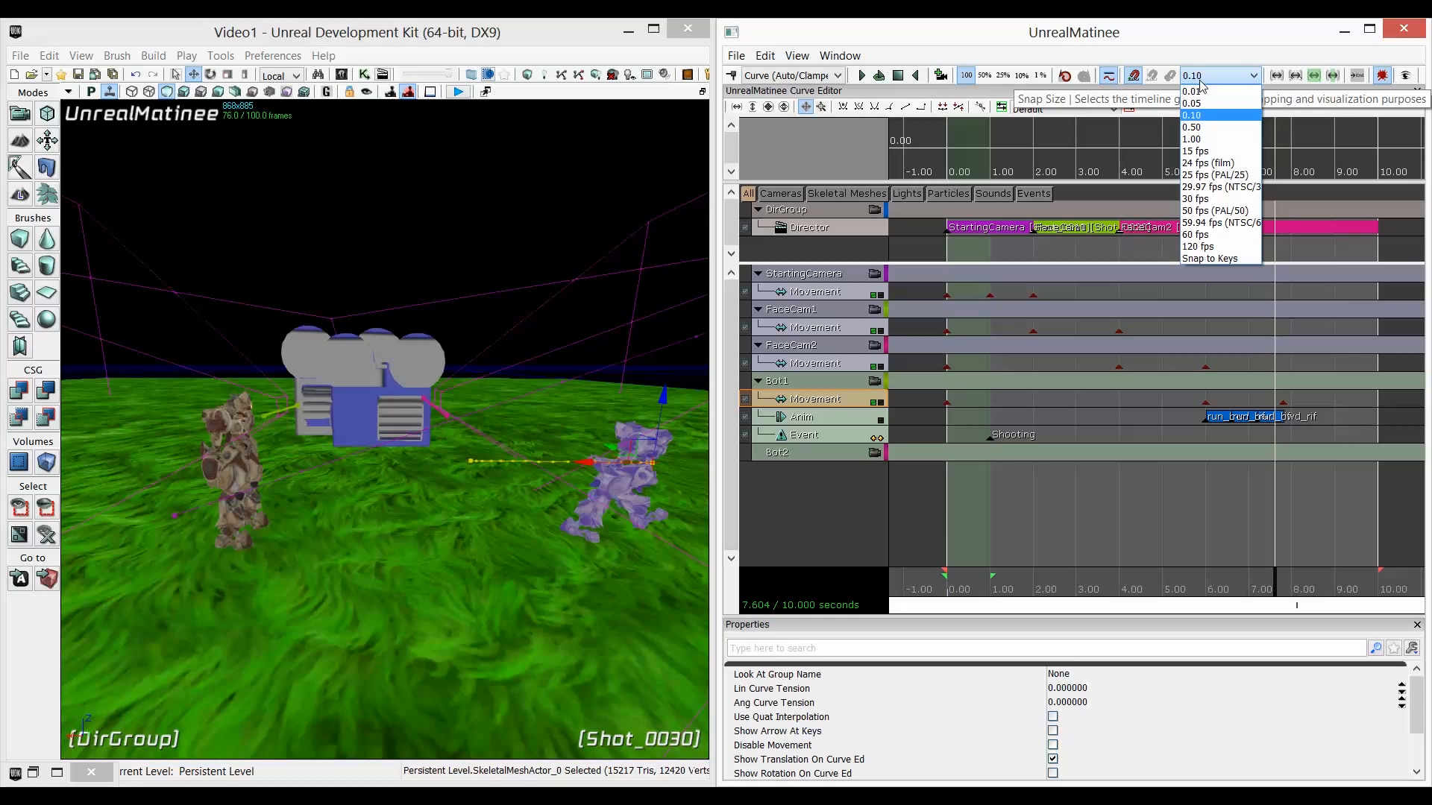
click(1190, 127)
click(1283, 404)
mouse_move(1283, 404)
ctrl+mouse_down()
mouse_move(1311, 403)
mouse_move(1292, 403)
ctrl+mouse_up()
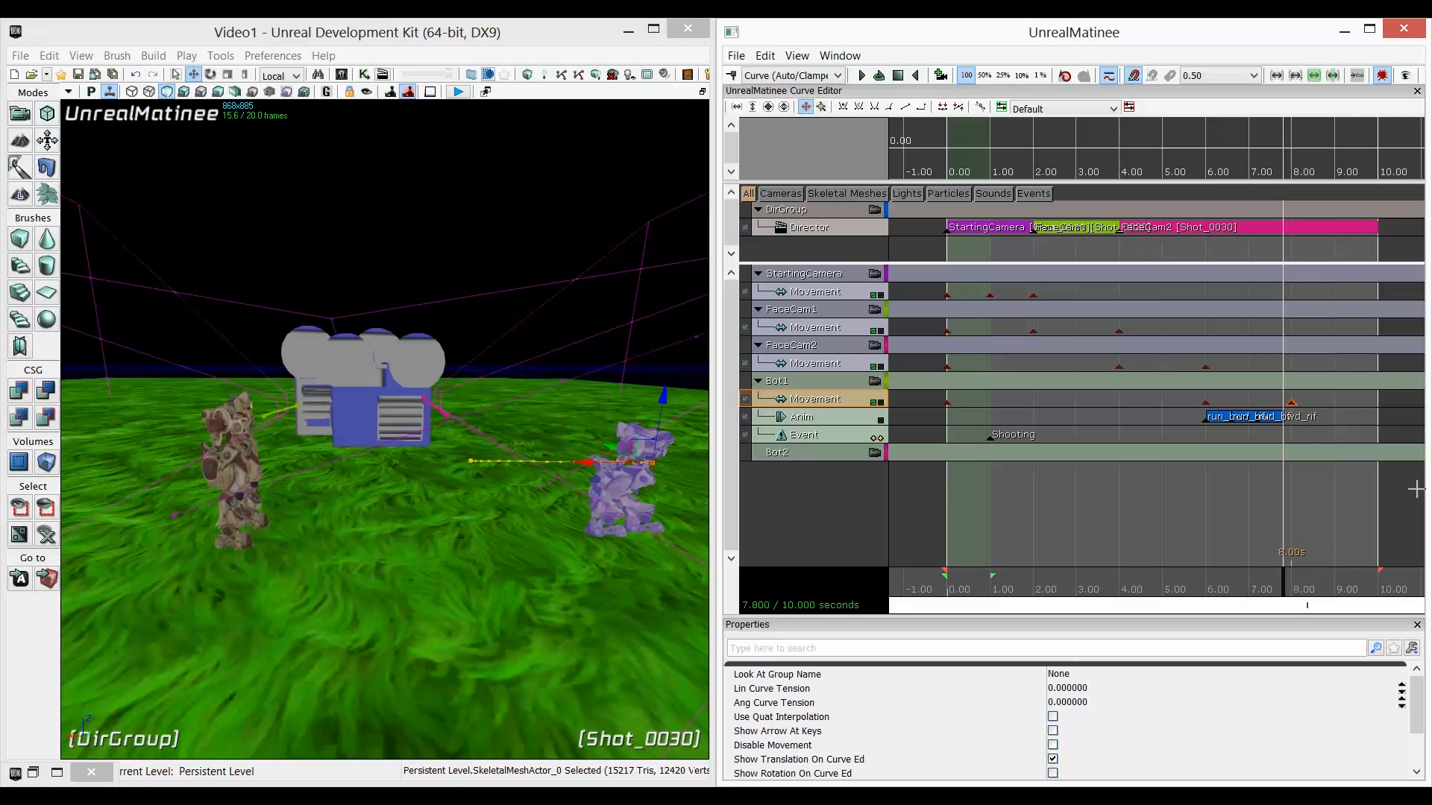
click(1221, 76)
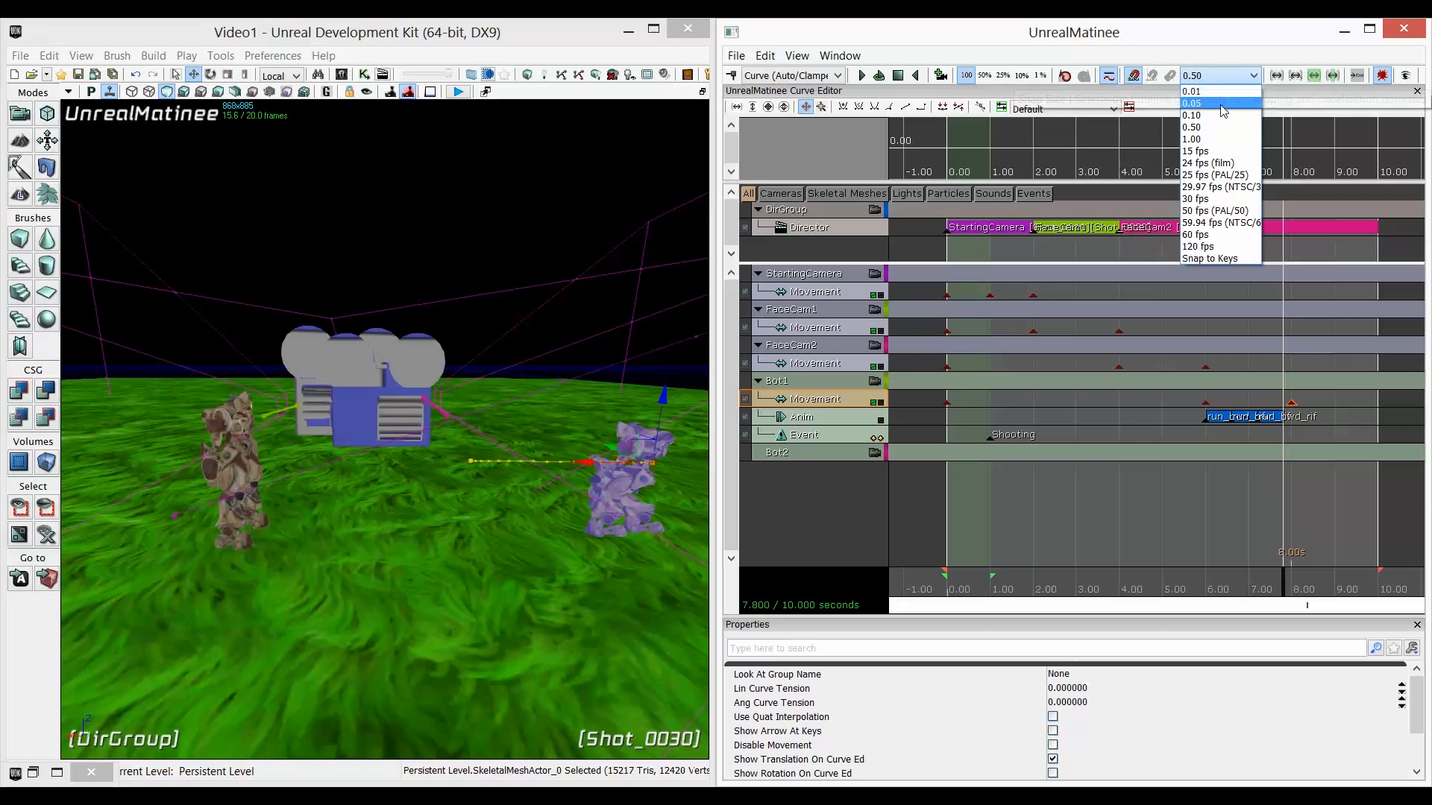
click(1190, 115)
key(Left)
Close the Curve Editor and play the sequence from about 5.5 s to review Bot1's backward run.
drag(1294, 588, 1181, 590)
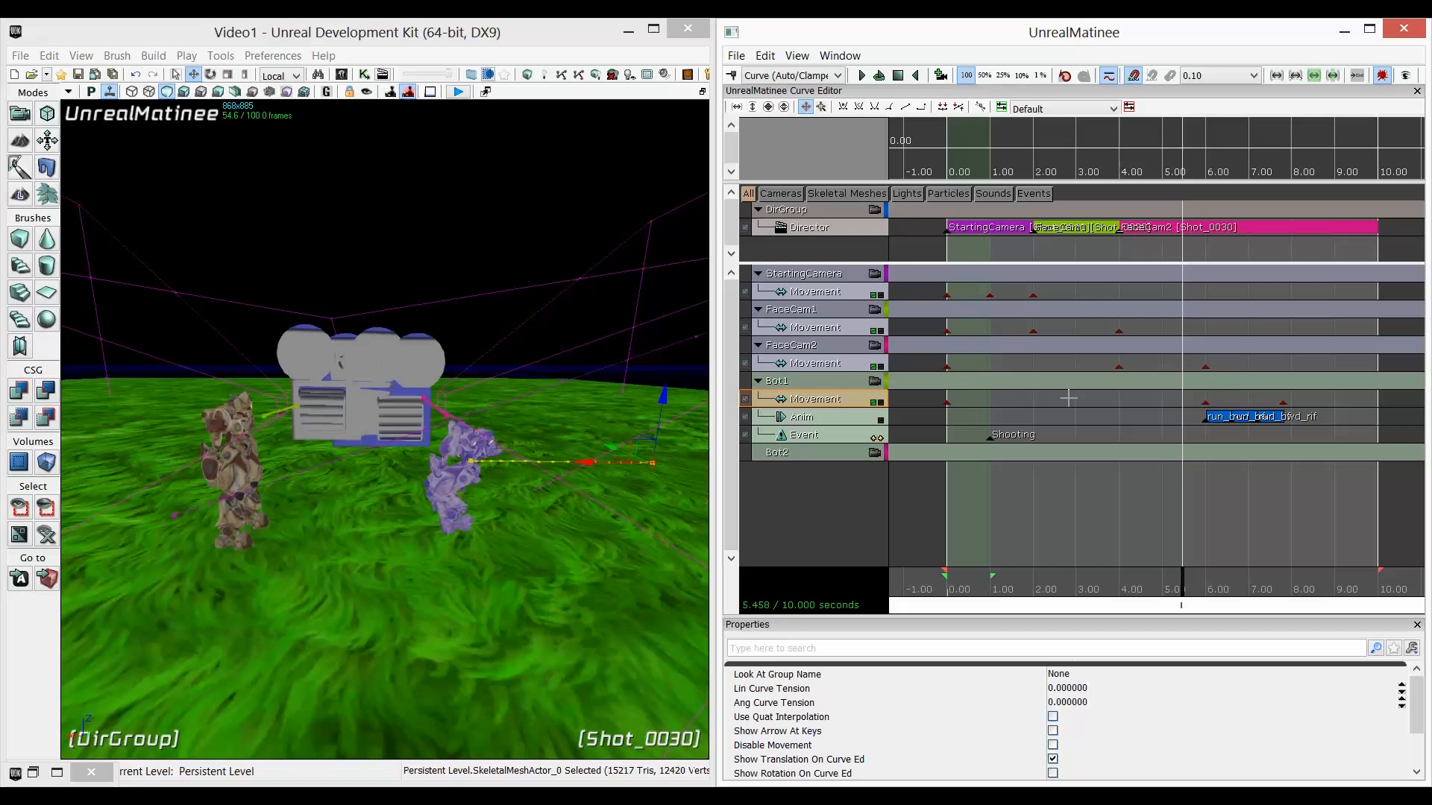
double_click(873, 88)
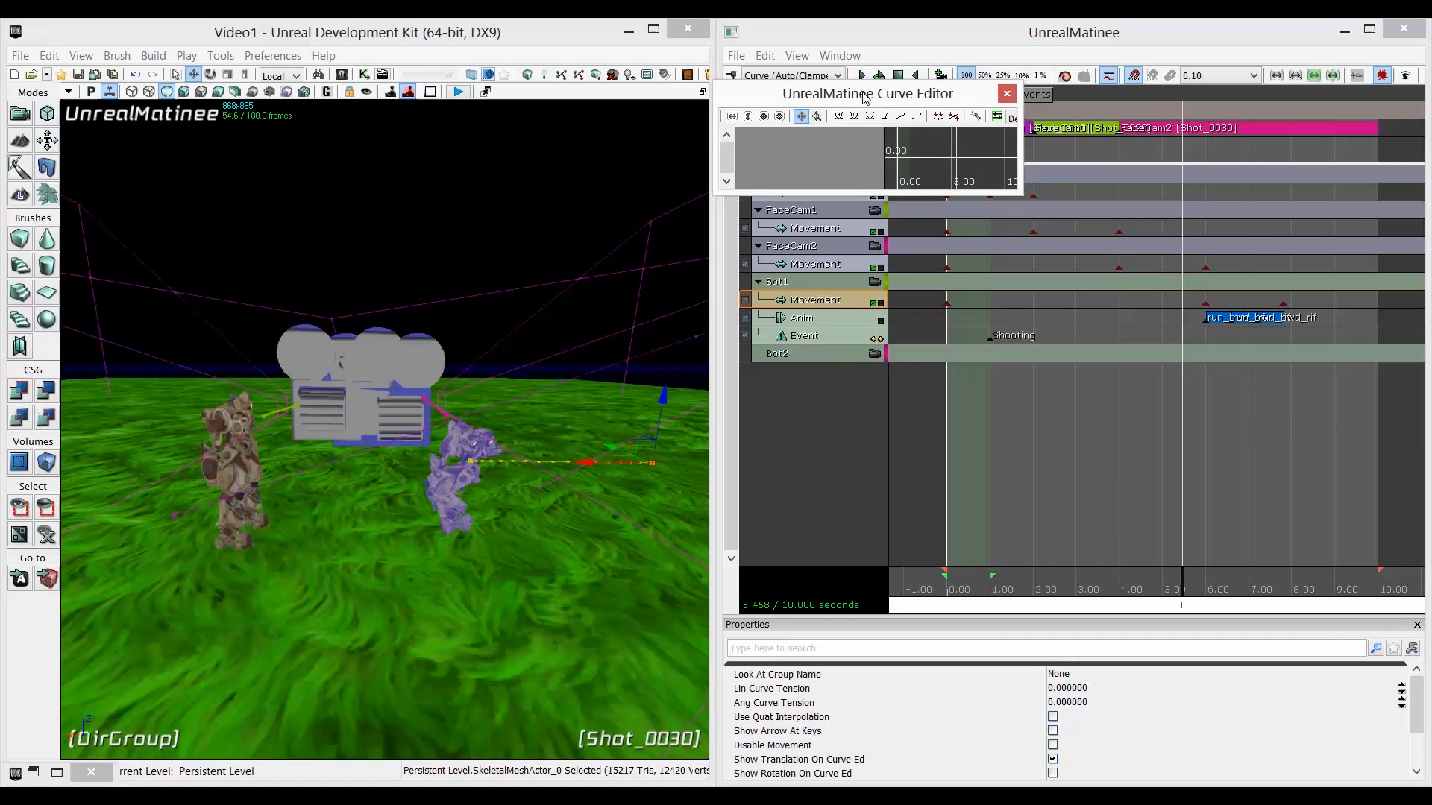
drag(867, 93, 928, 200)
click(1068, 202)
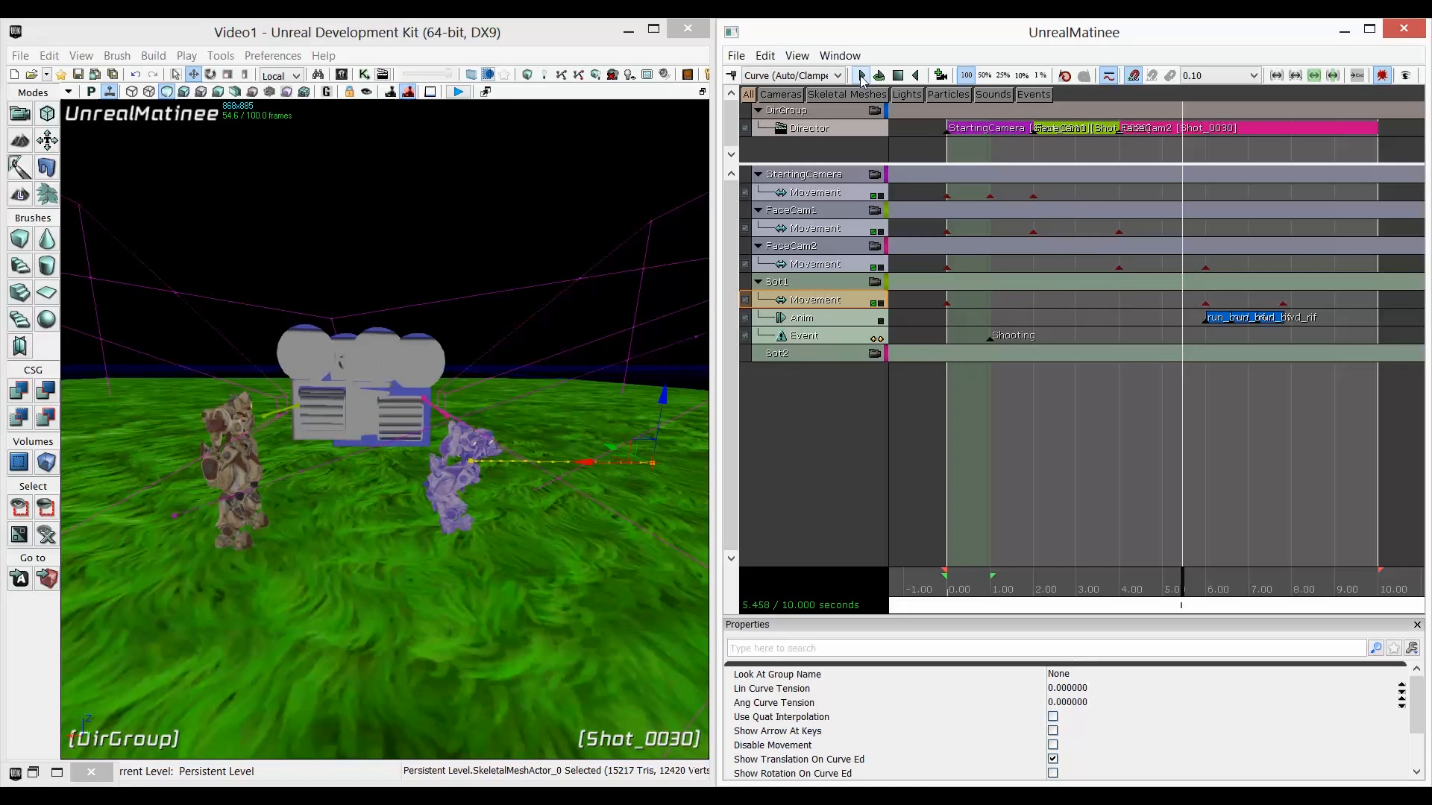
click(862, 77)
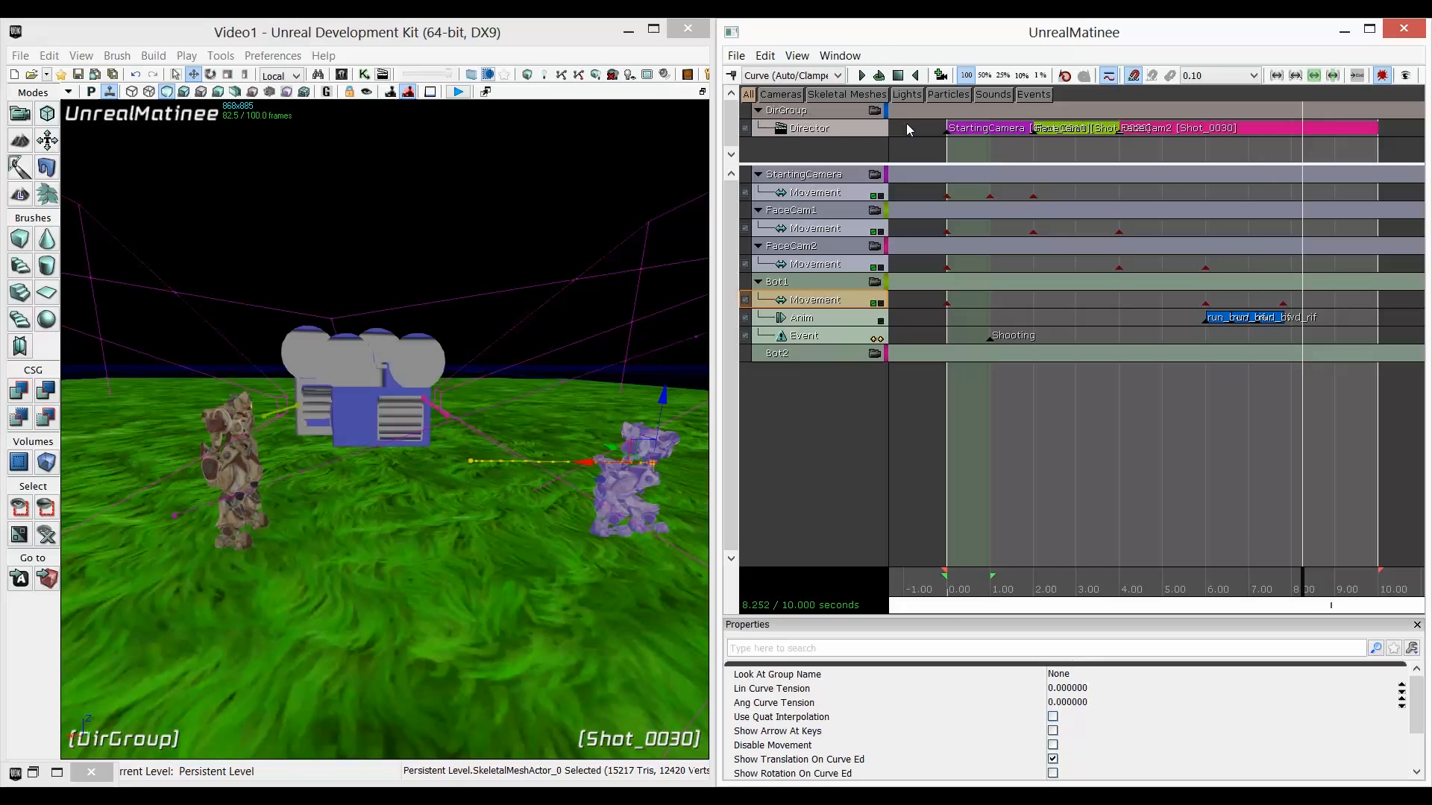
drag(1338, 594, 1287, 589)
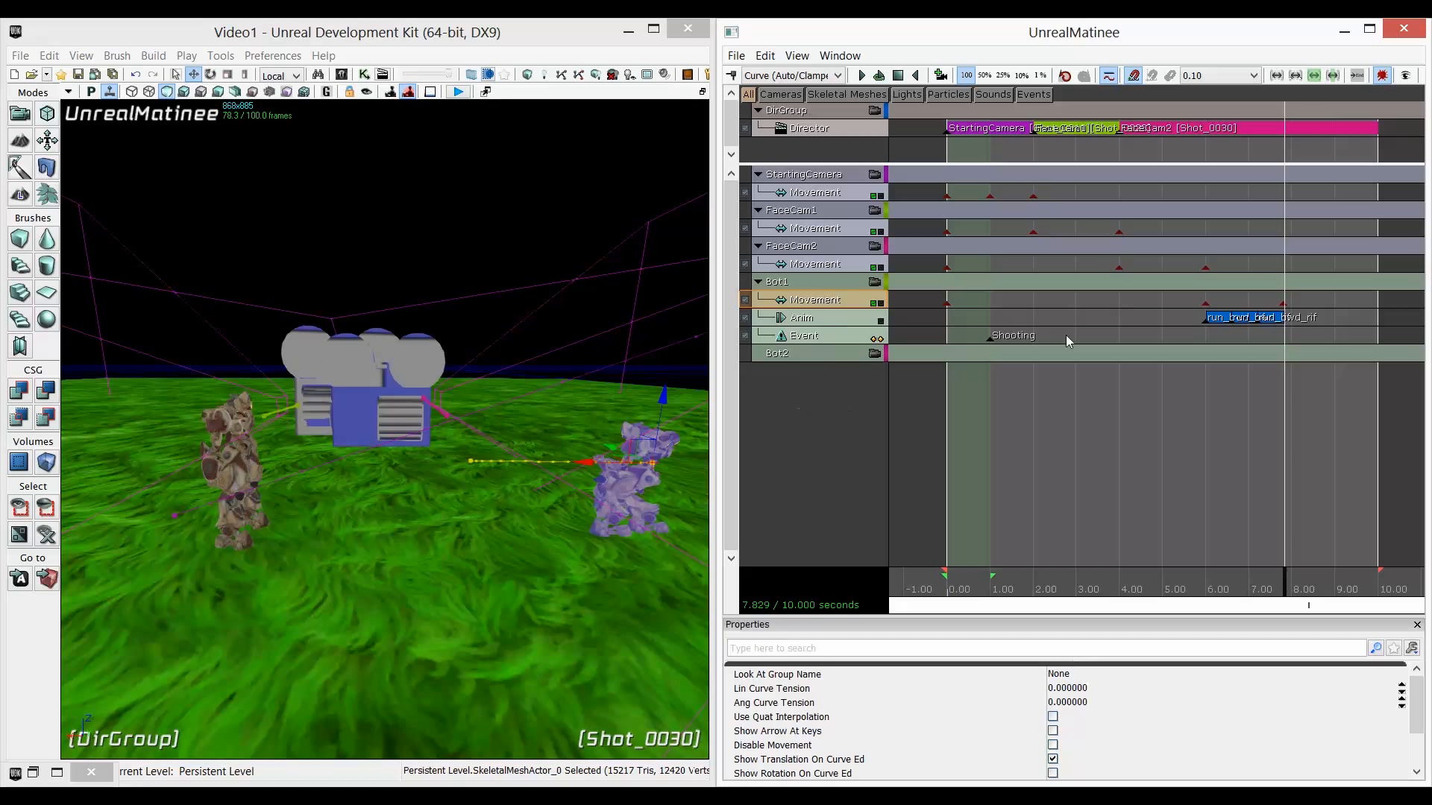
Move Bot1's Shooting event key to 7.80 s, in line with its last Movement key.
click(991, 340)
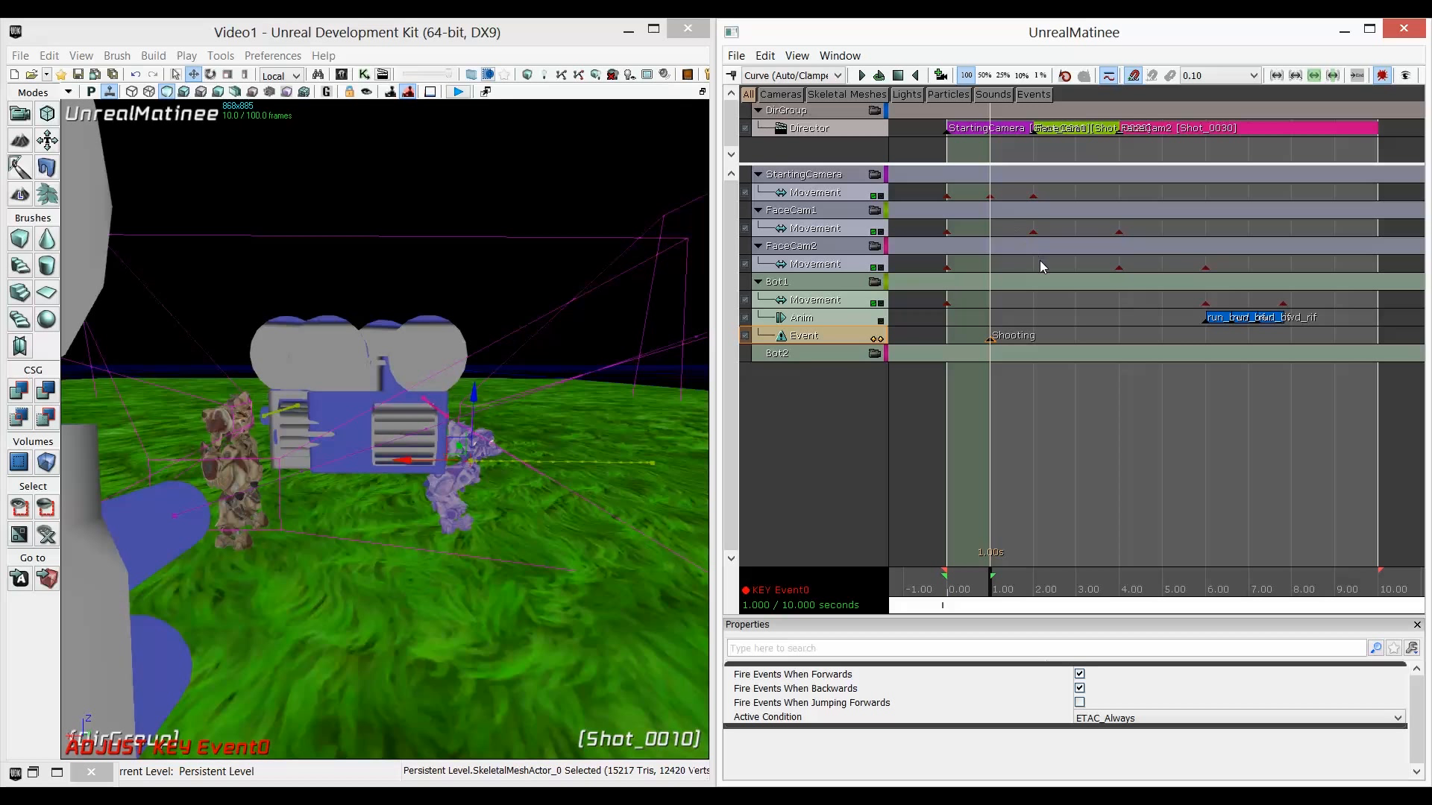
ctrl+drag(1075, 328, 1199, 90)
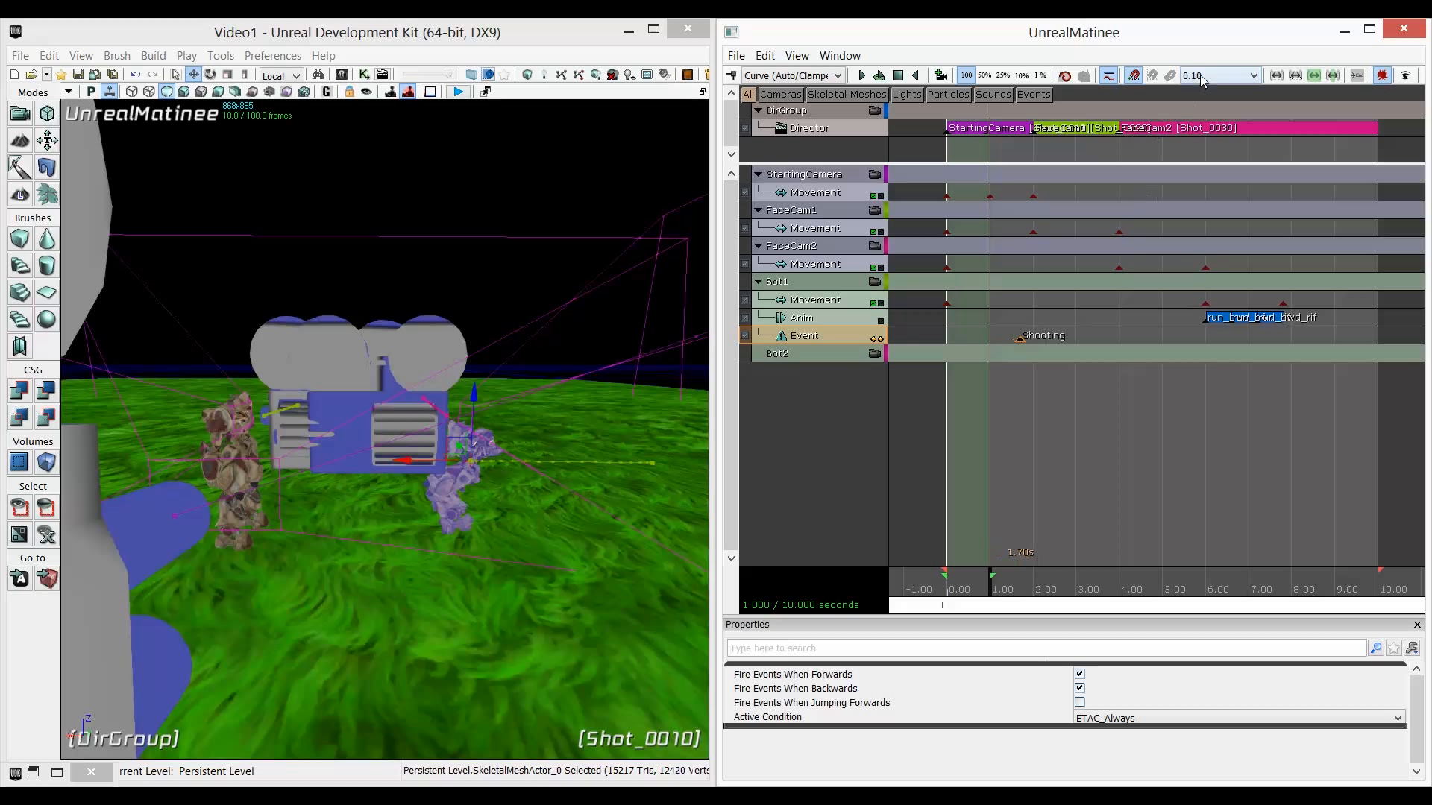
right_click(1019, 340)
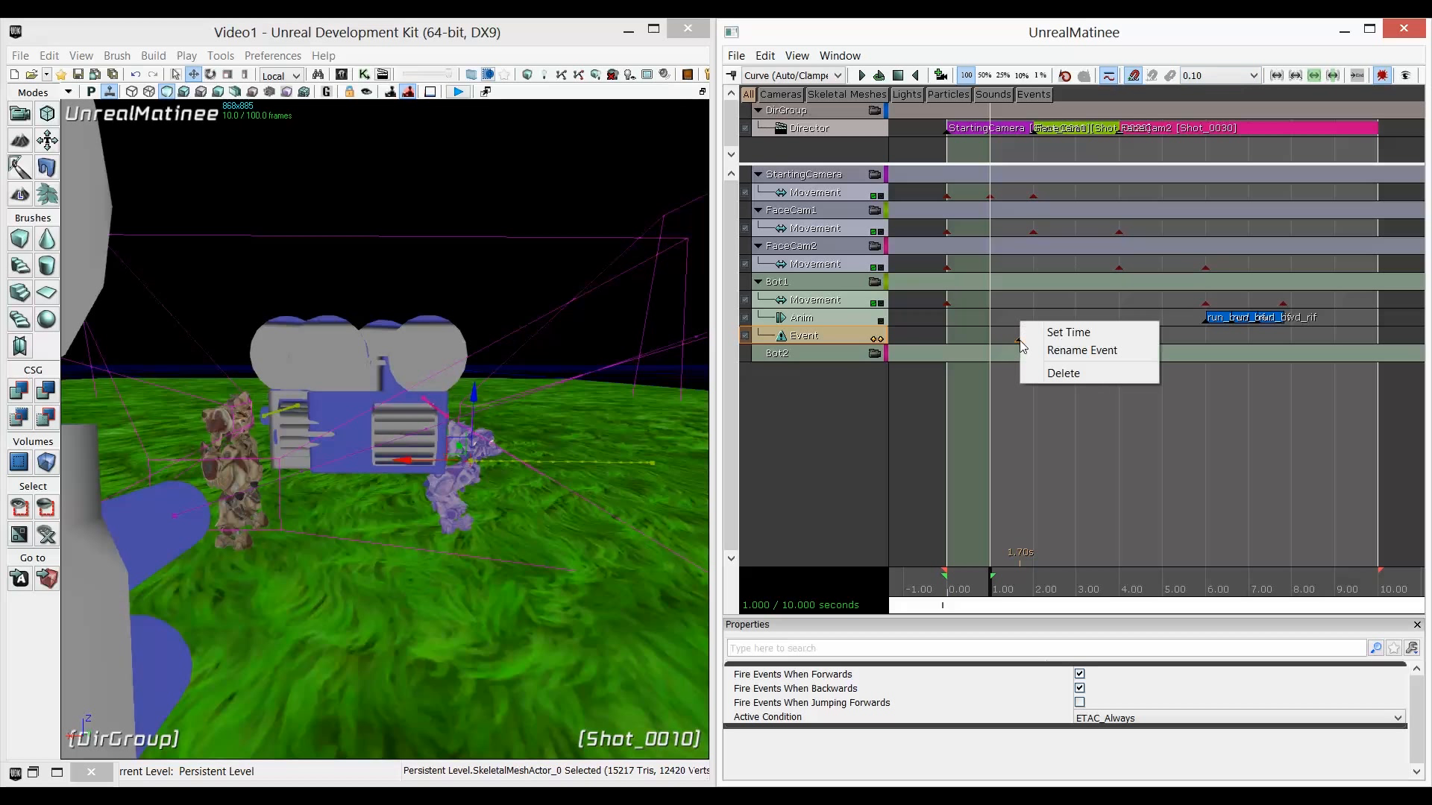
click(1068, 332)
click(779, 489)
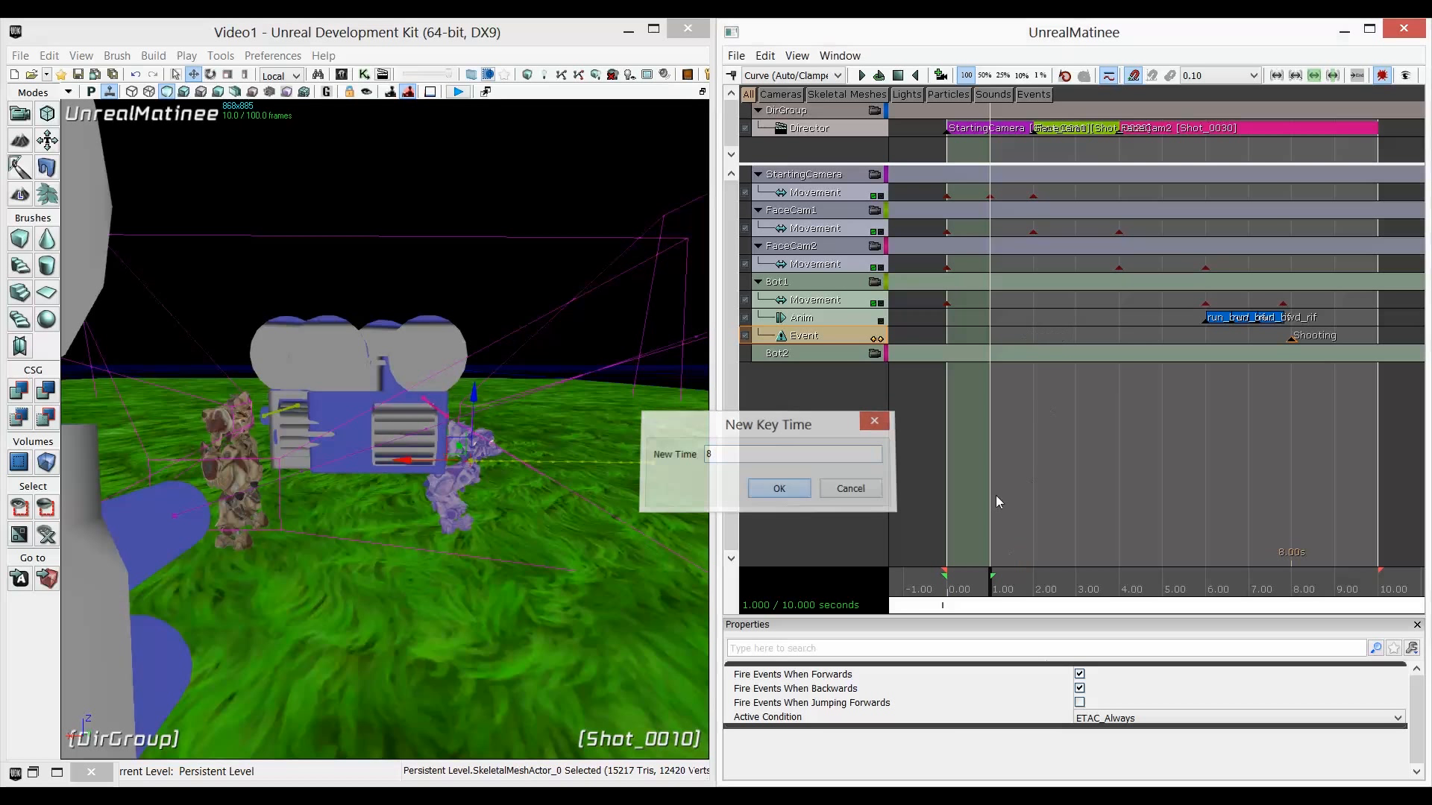
click(1290, 339)
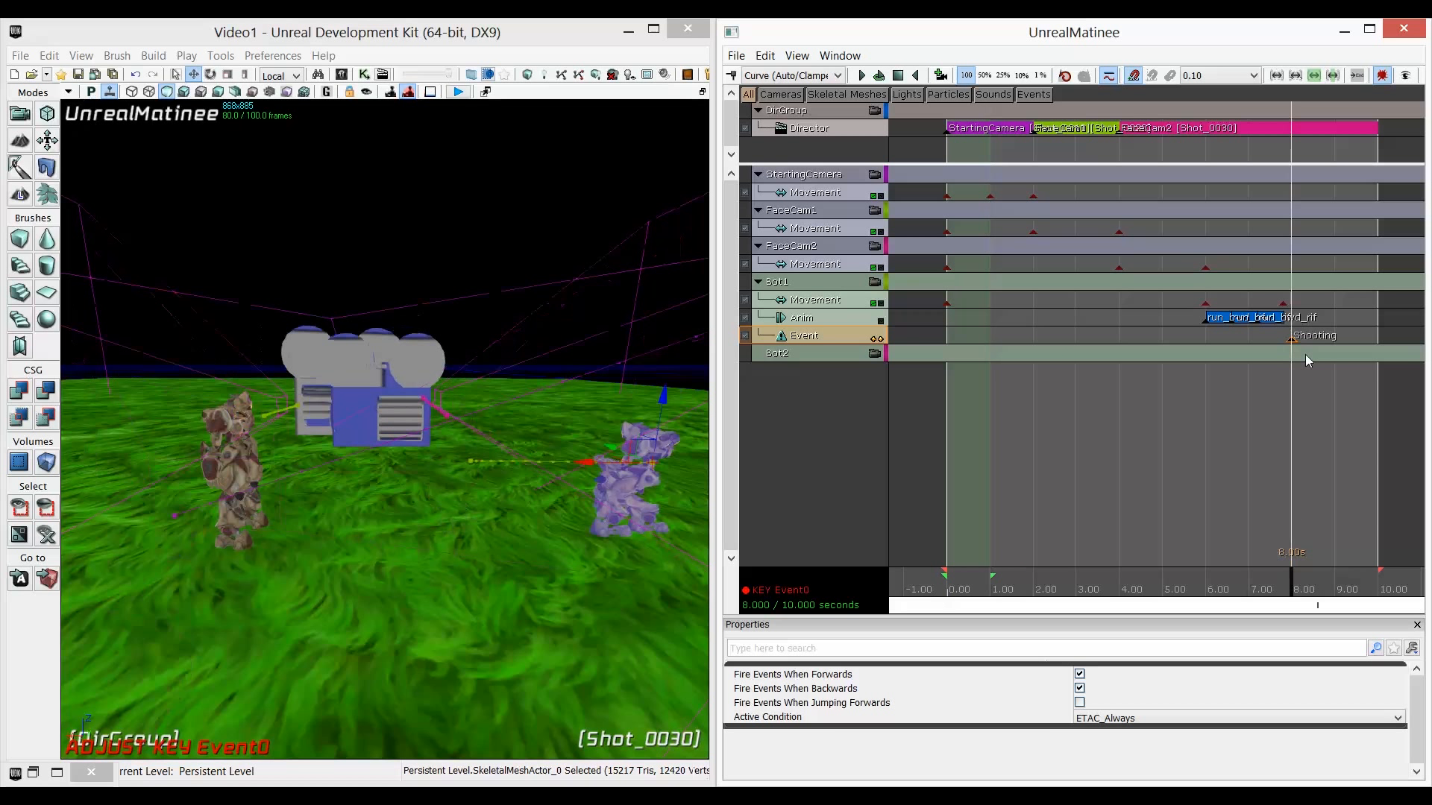
ctrl+drag(1304, 383, 1307, 385)
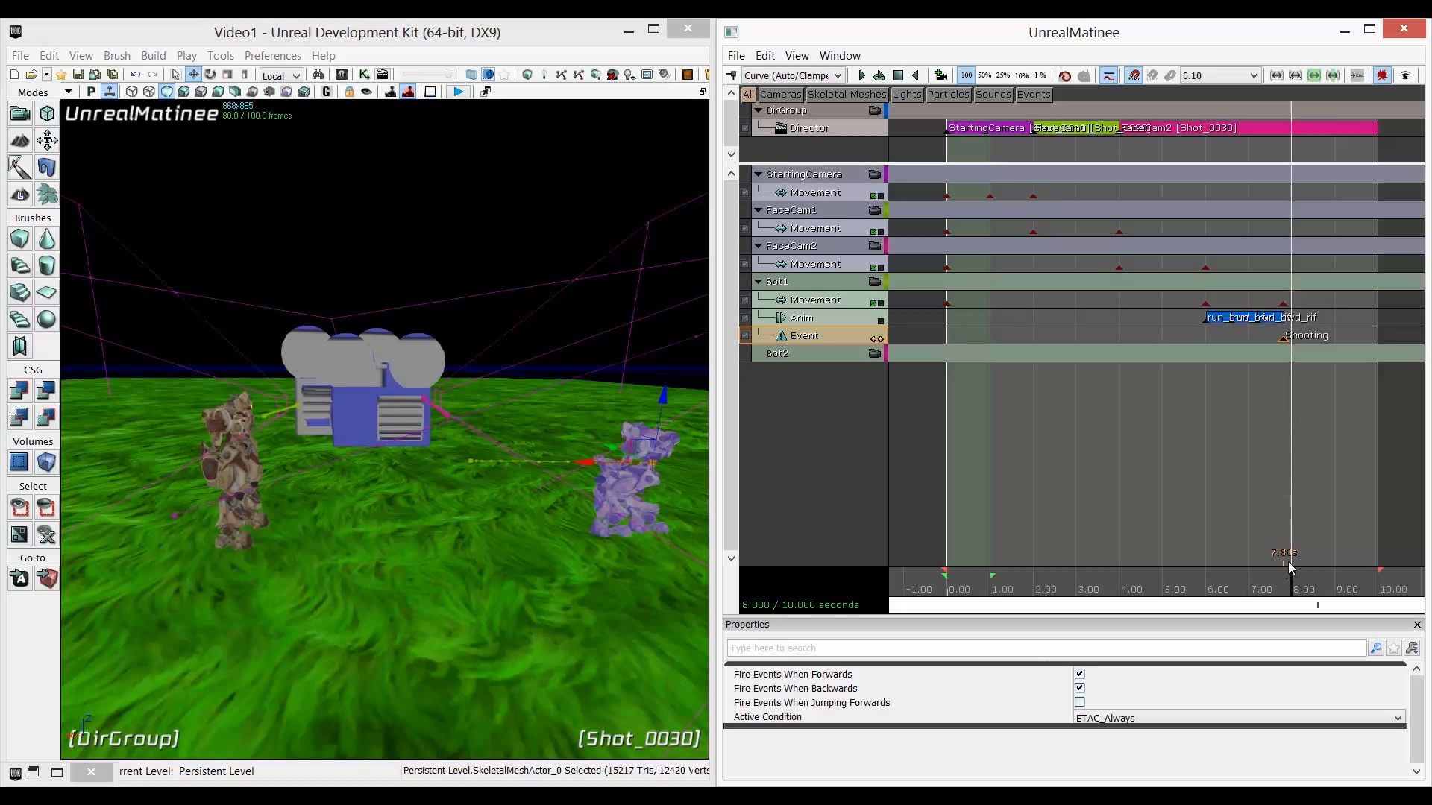
Close Matinee and add a Cinematic Dummy Weapon Fire action beside the Matinee node in Kismet.
click(1403, 31)
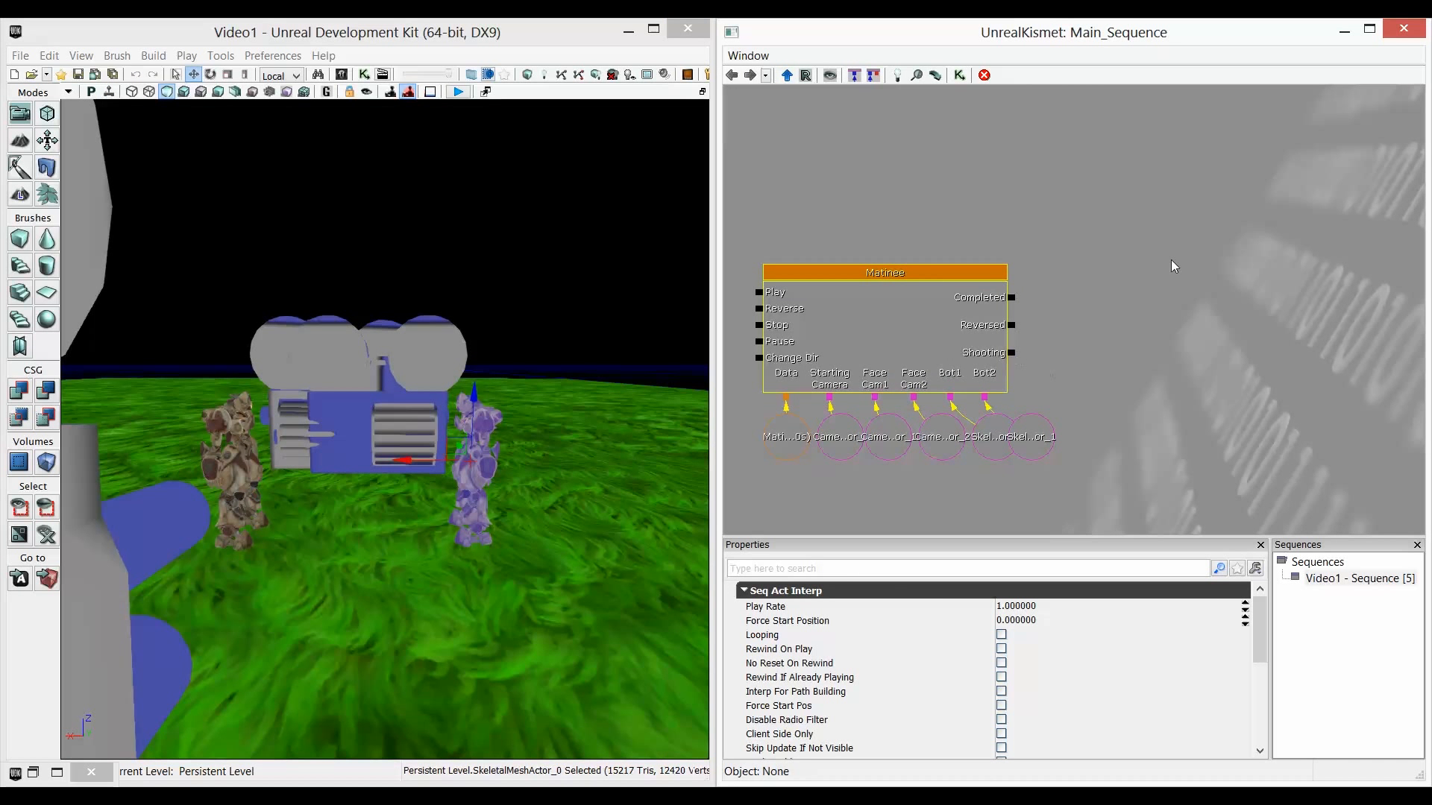
drag(1171, 259, 1113, 252)
right_click(1074, 204)
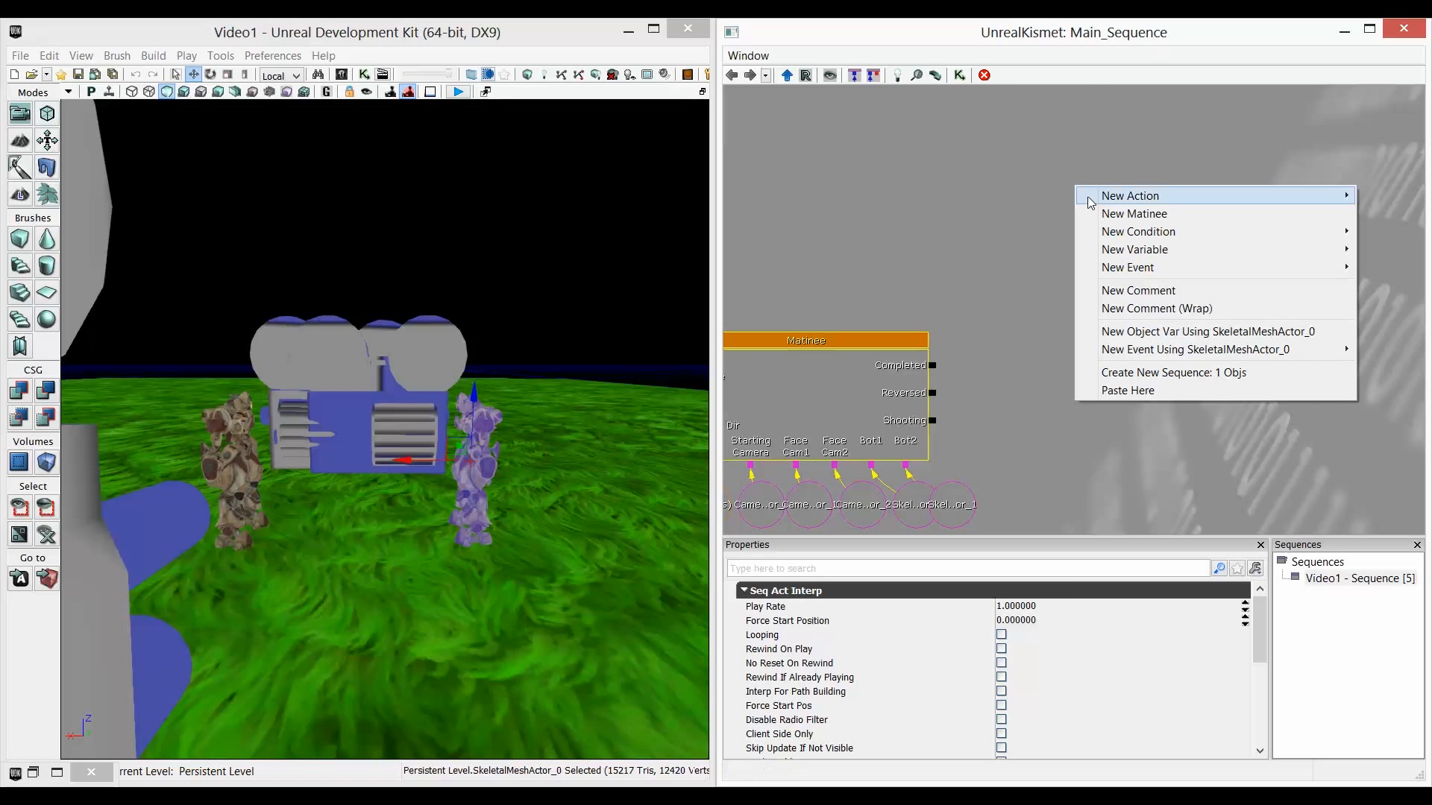
mouse_move(1087, 201)
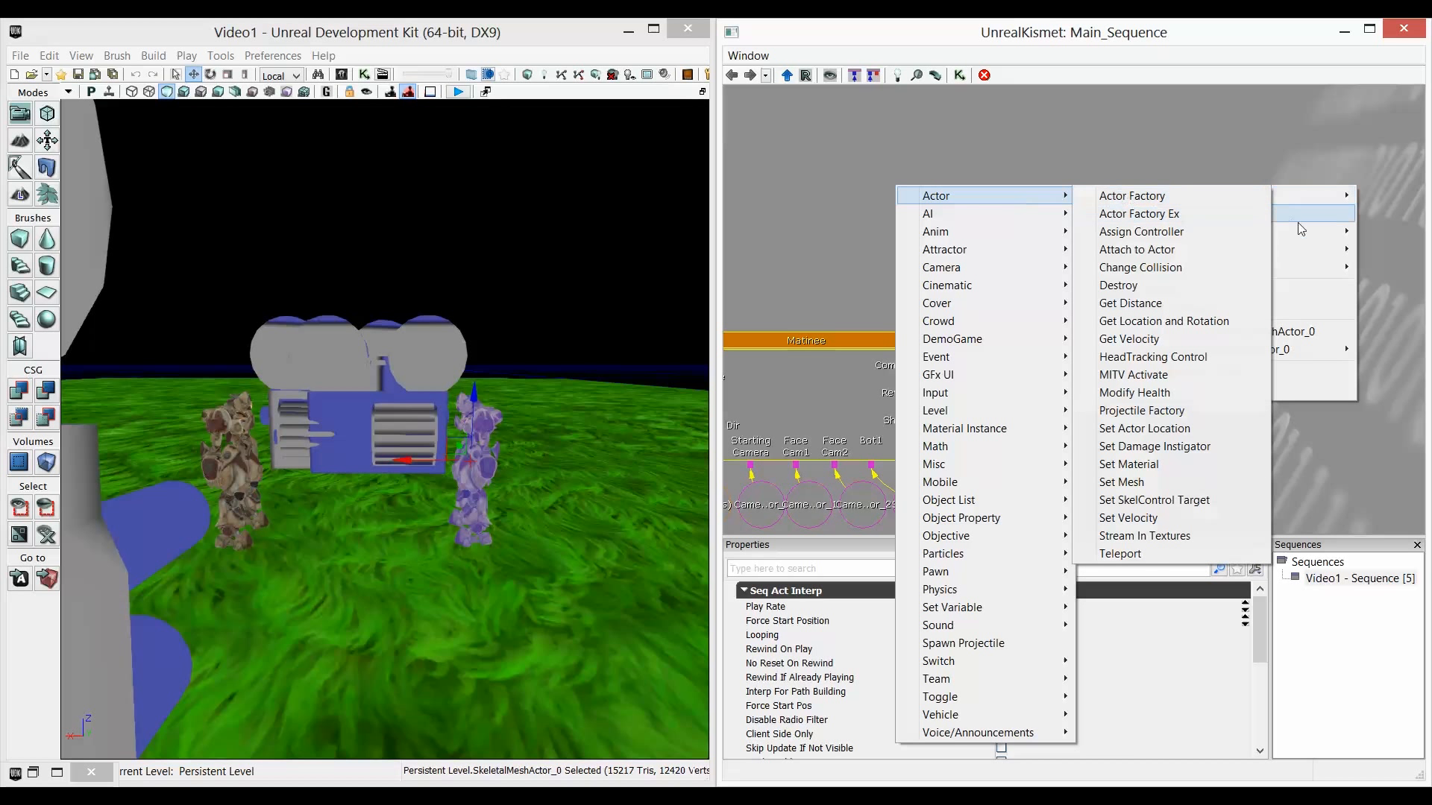
mouse_move(1082, 197)
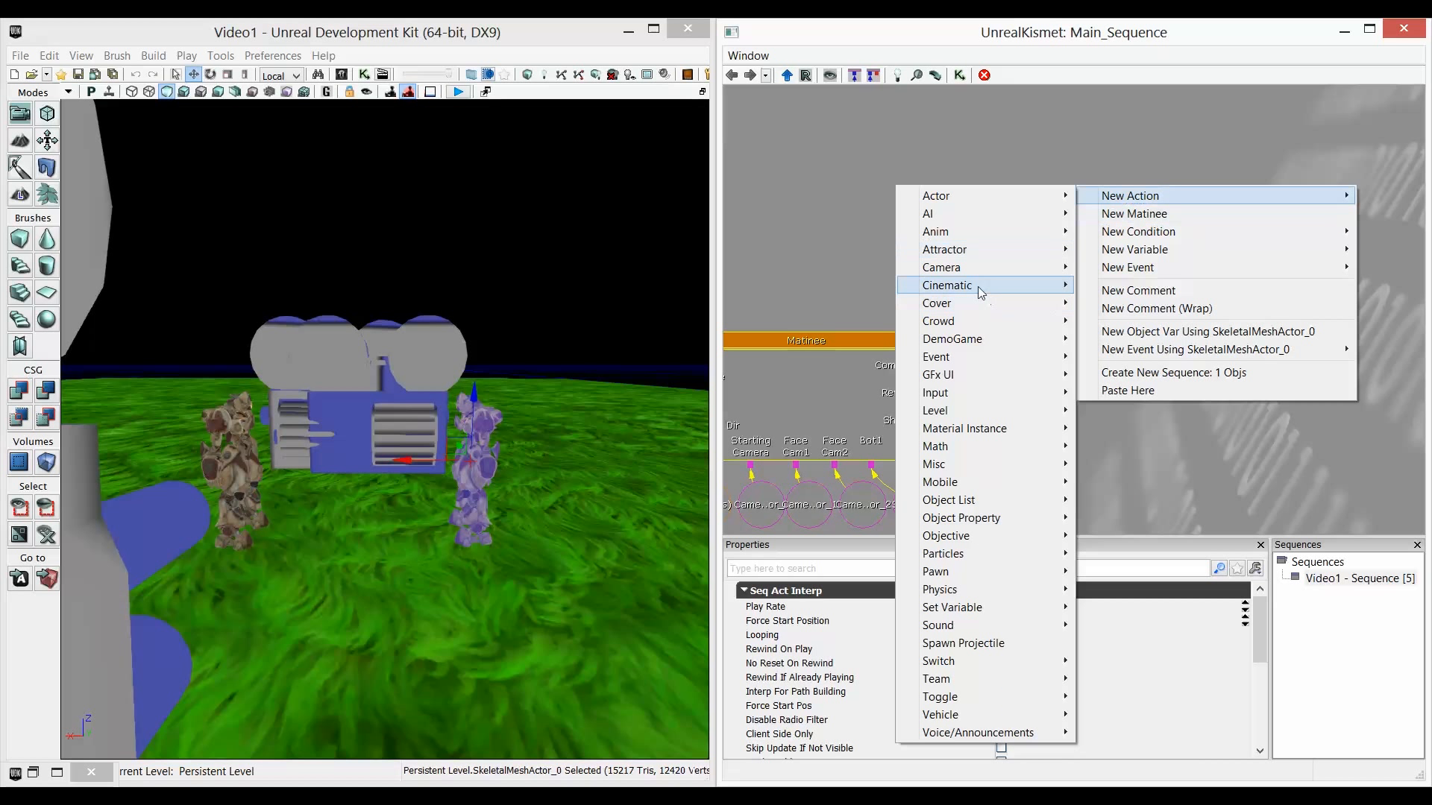
mouse_move(977, 287)
click(1122, 322)
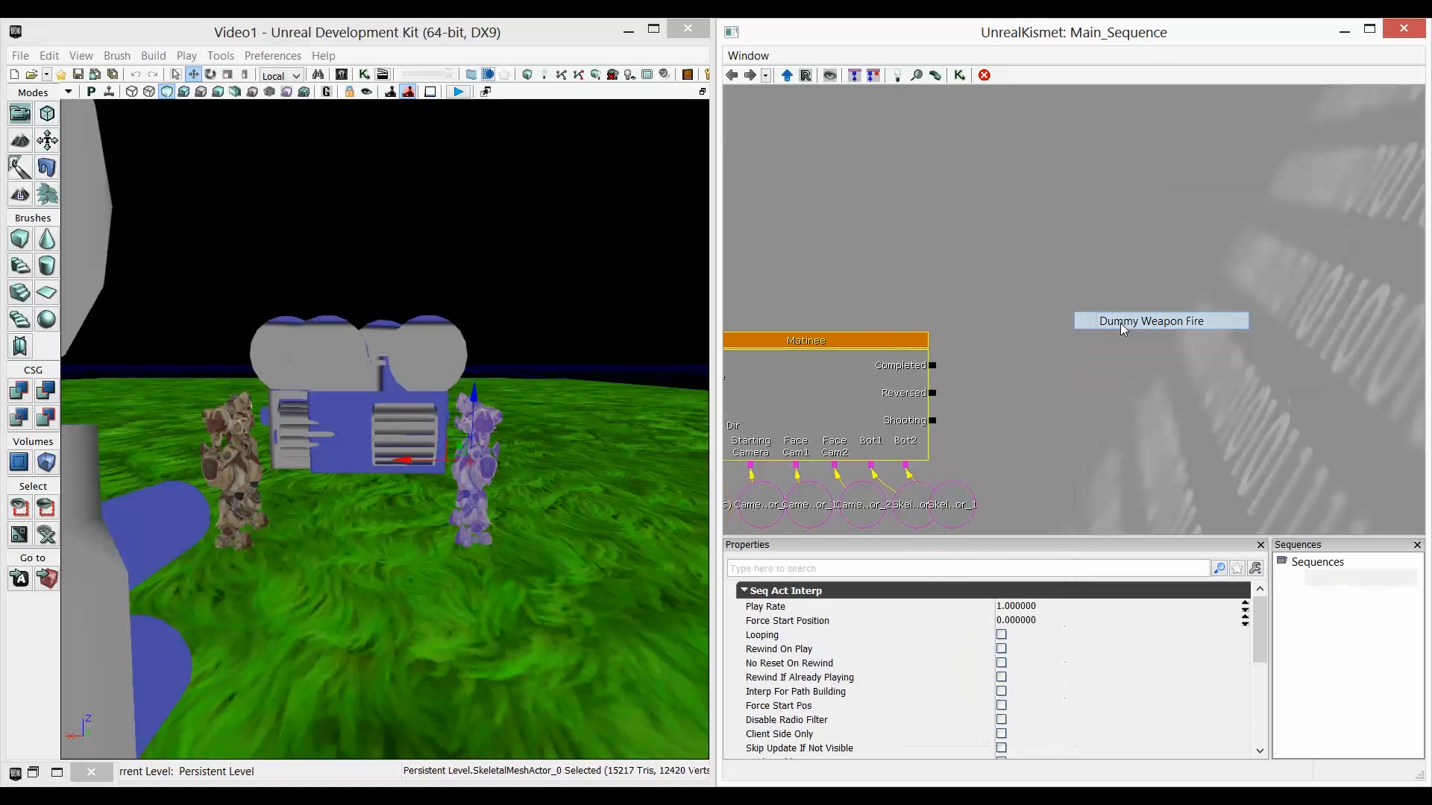
Position the Dummy Weapon Fire node above the Matinee node and connect Matinee's Shooting output to its Start Firing input.
drag(1090, 266, 1043, 278)
drag(932, 420, 1020, 251)
drag(1053, 359, 1019, 334)
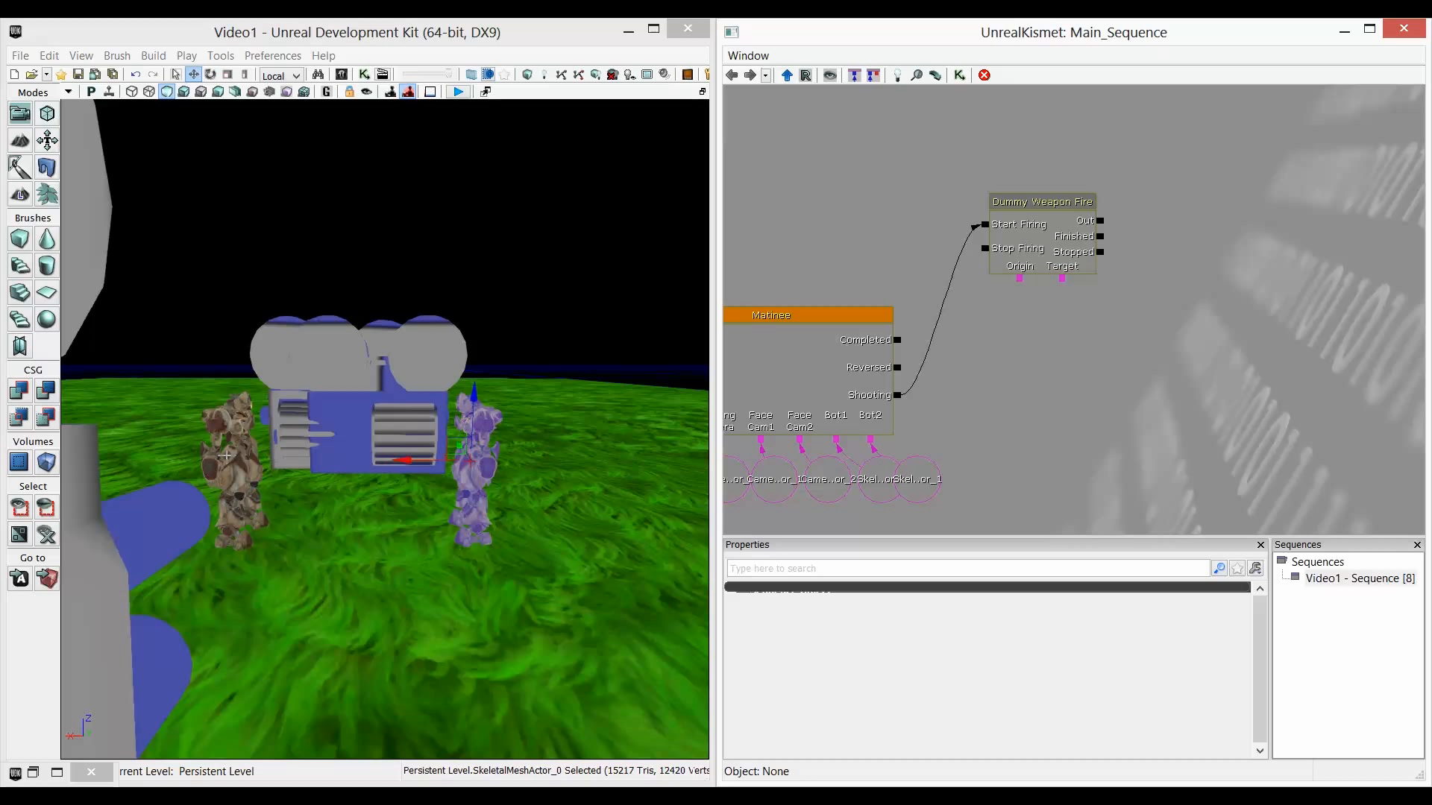
Assign SkeletalMeshActor_0 as the Dummy Weapon Fire action's Origin and SkeletalMeshActor_1 as its Target.
click(239, 456)
click(477, 453)
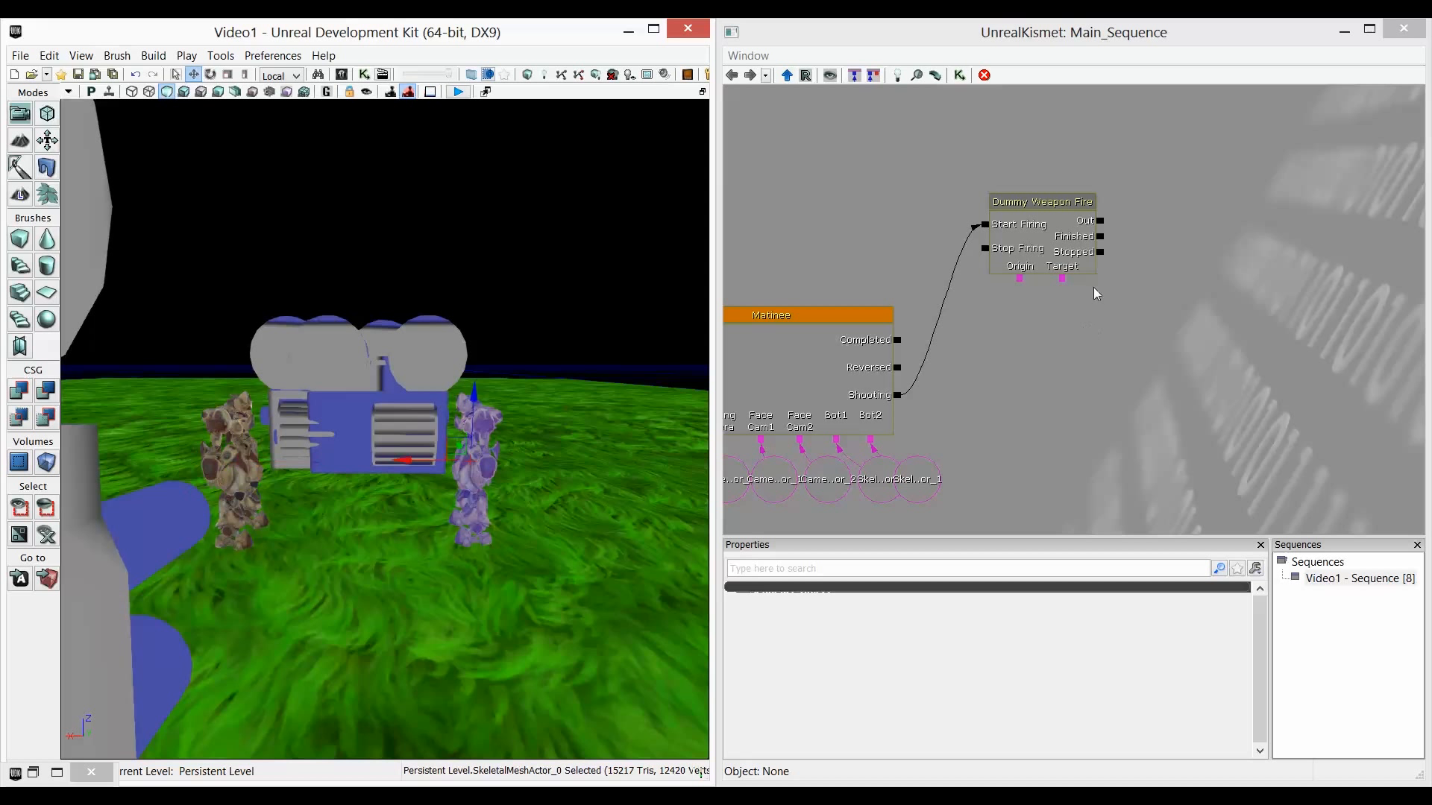
click(1015, 240)
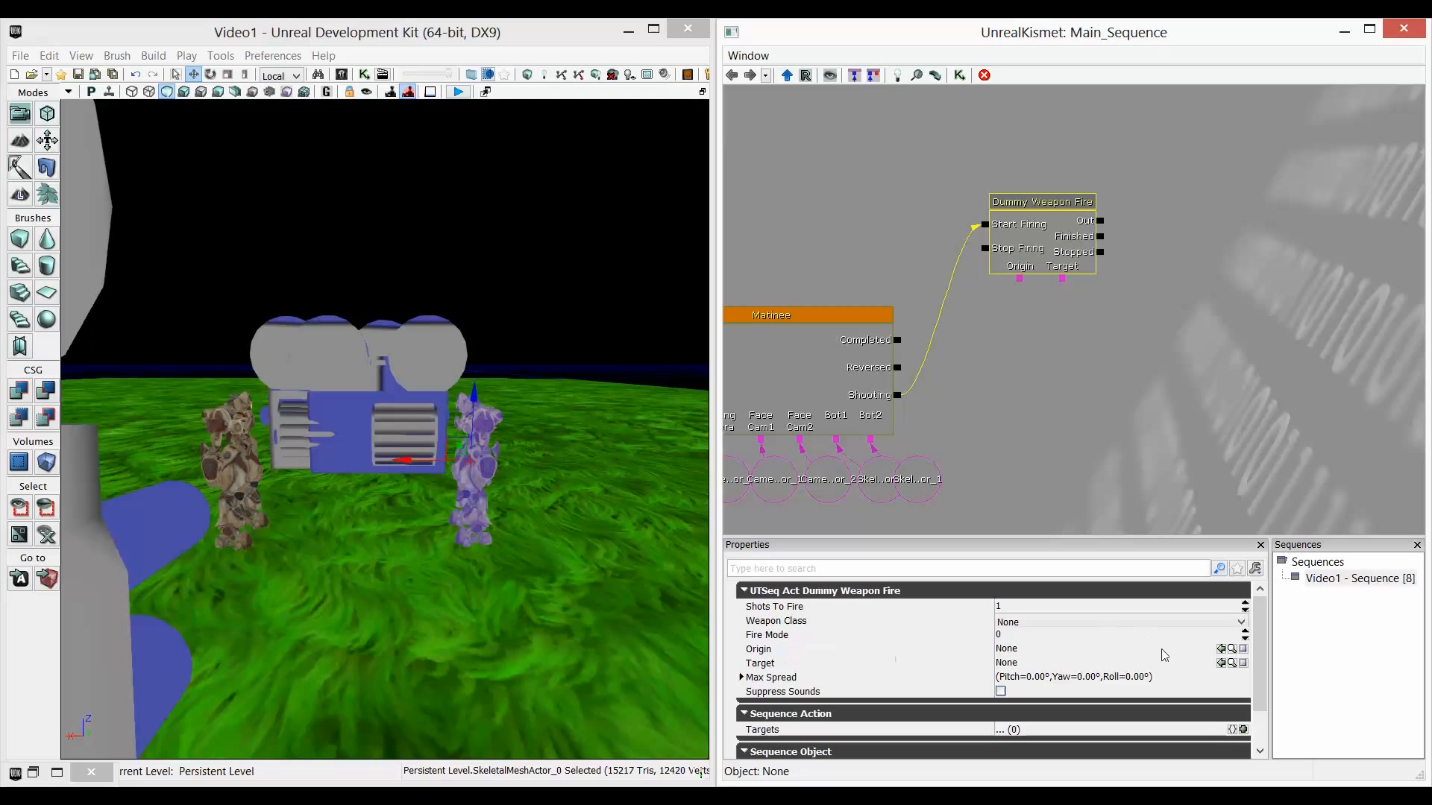
click(1220, 649)
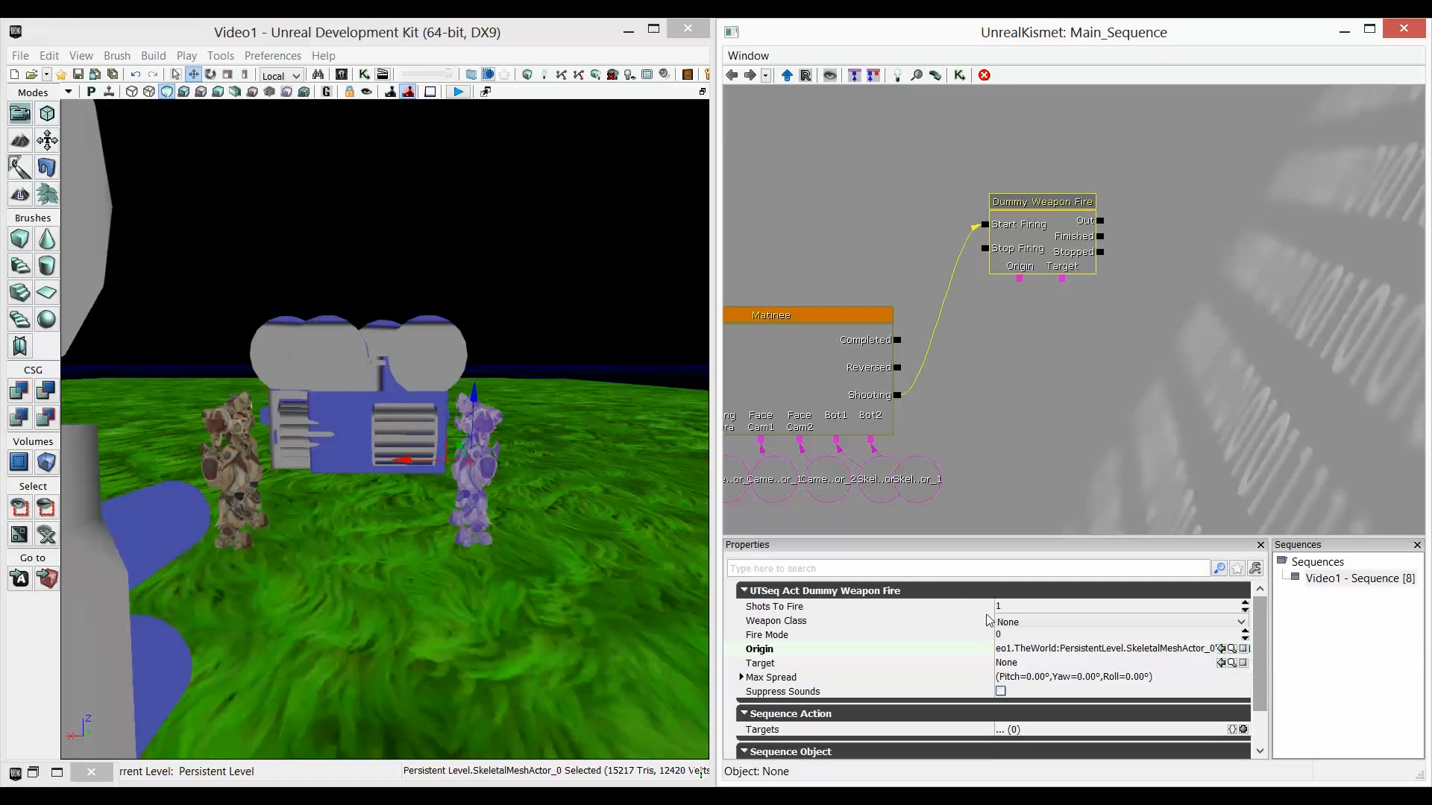
click(218, 464)
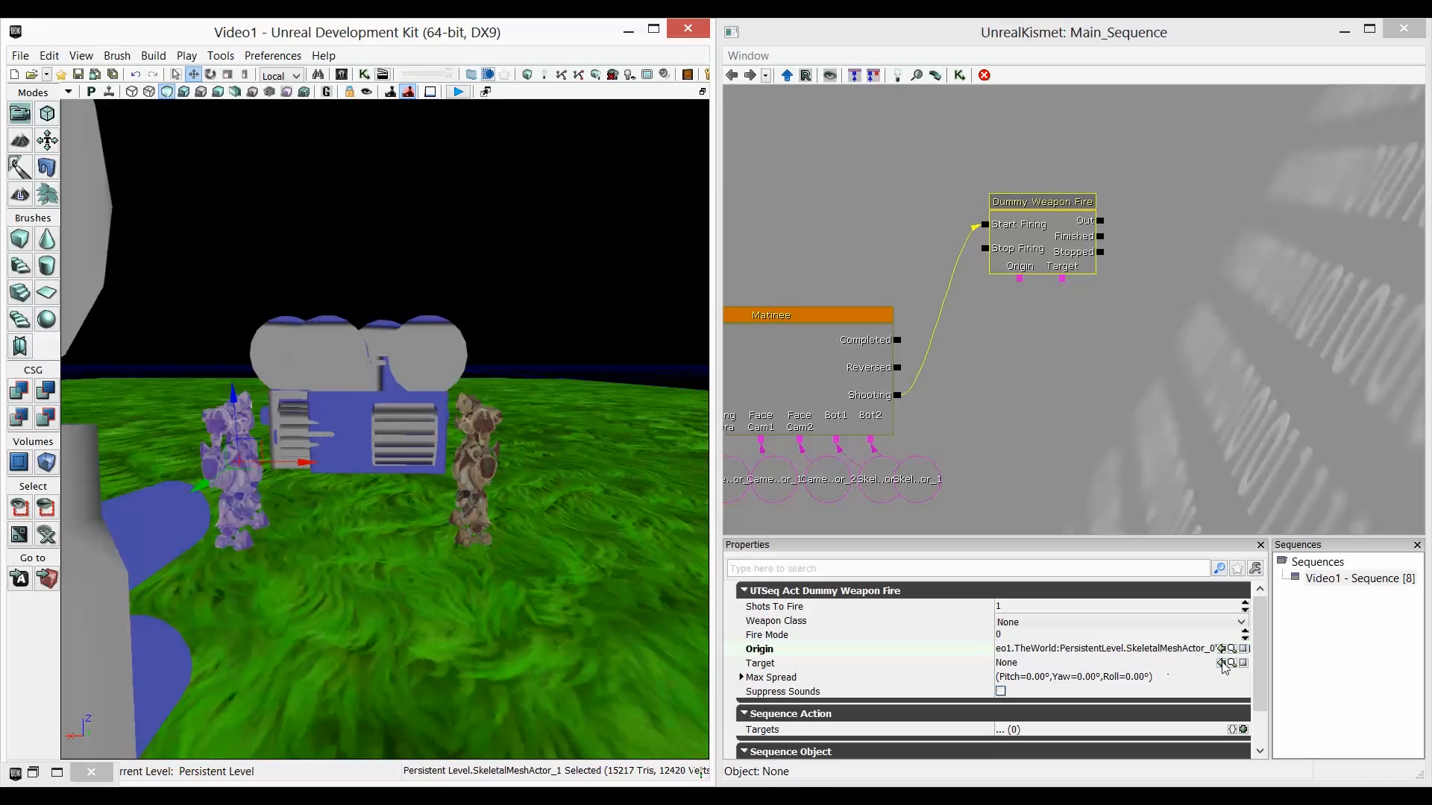
click(1221, 663)
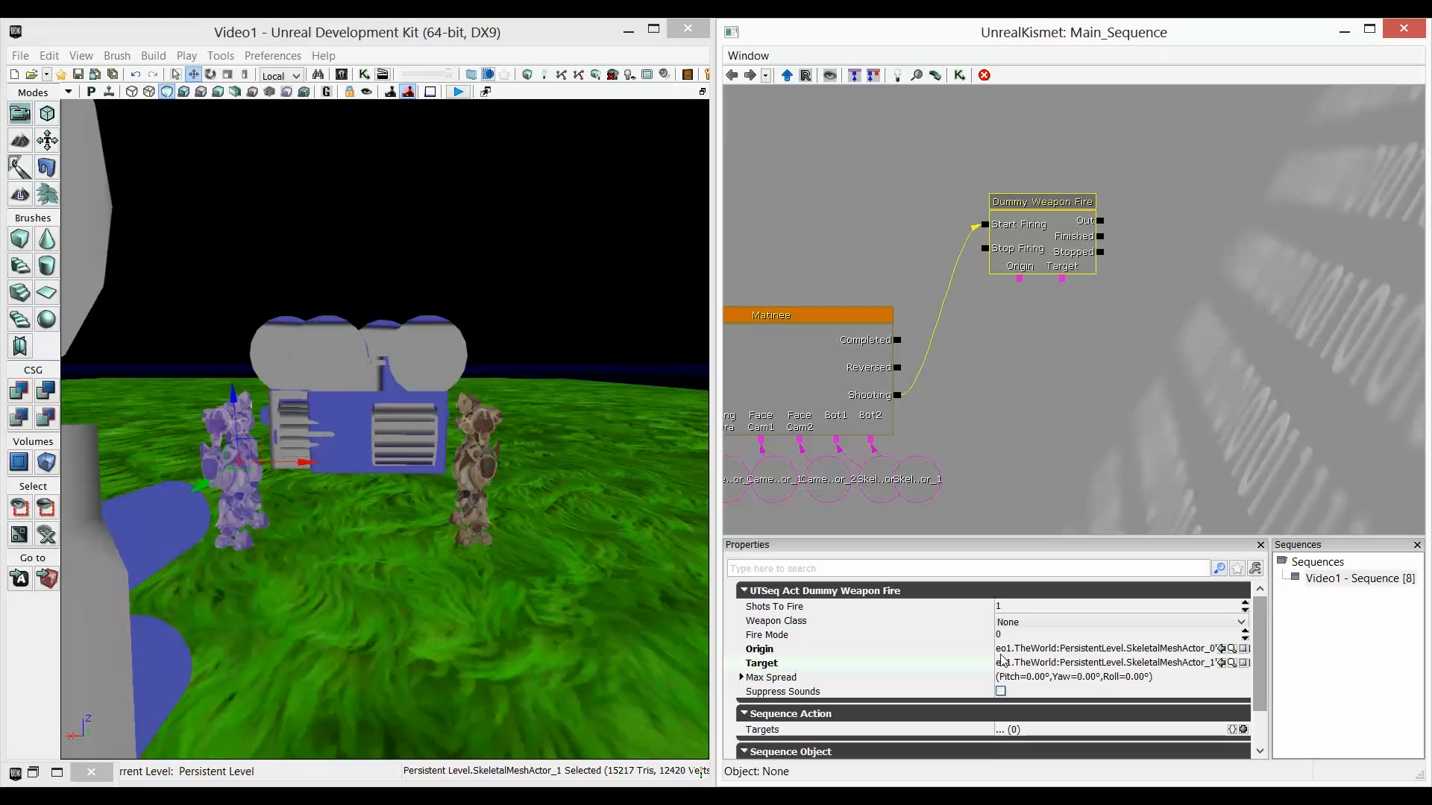
click(1045, 647)
click(1030, 663)
click(1034, 650)
click(1034, 664)
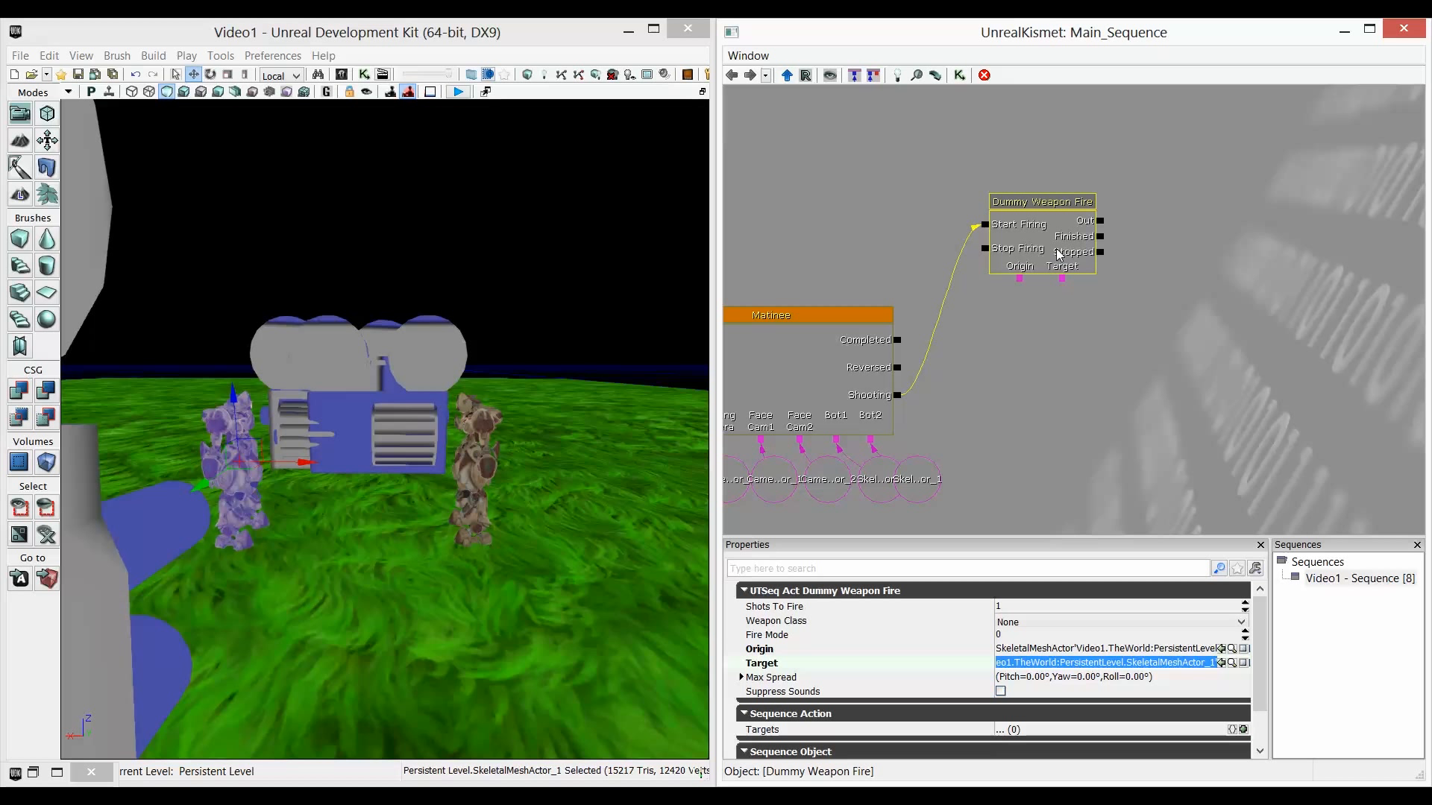
Scrub the Matinee timeline to about 8.10 s to review Bot1 just past the Shooting event, and close Matinee.
click(1026, 316)
click(1056, 253)
drag(1099, 394, 1154, 313)
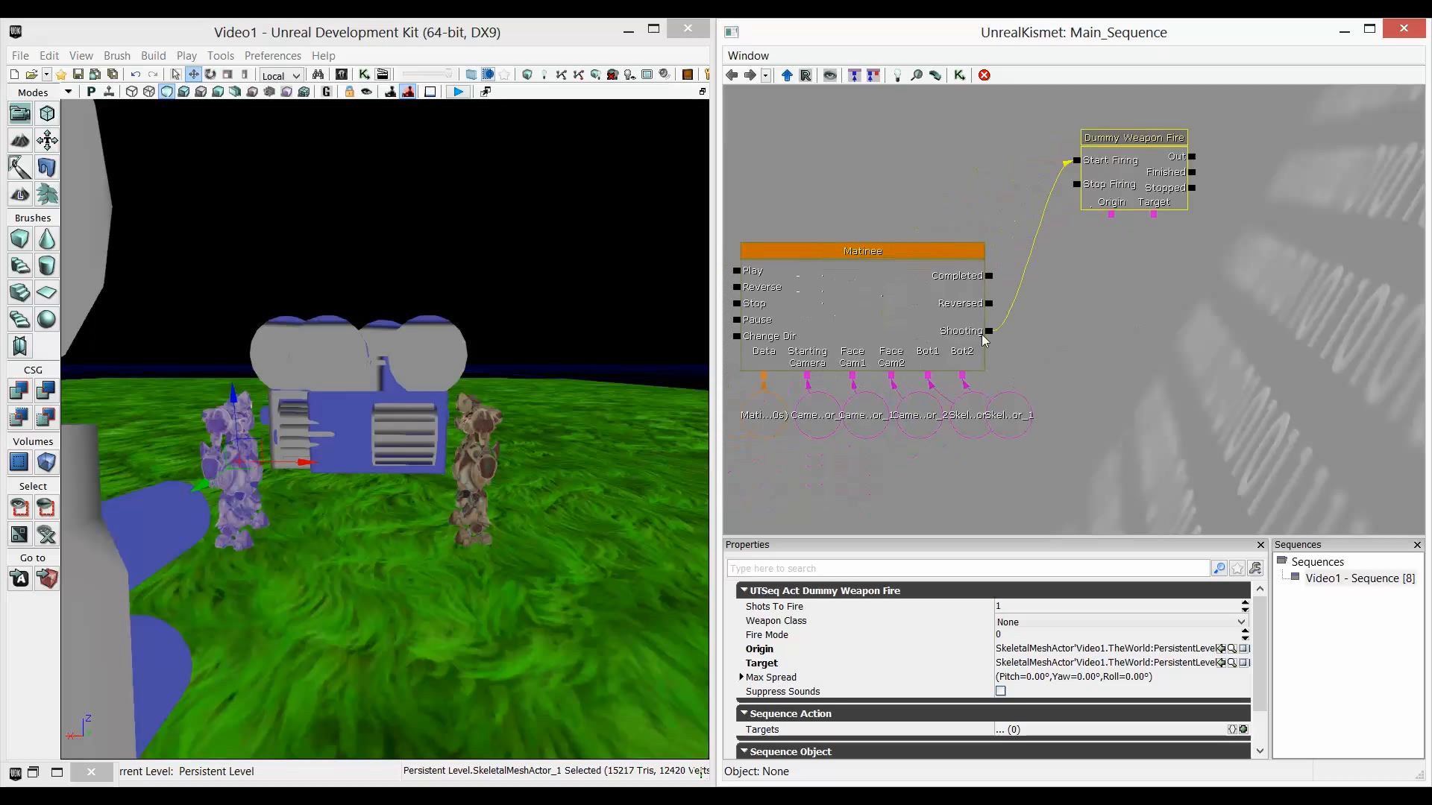
double_click(853, 312)
drag(1163, 589, 1325, 587)
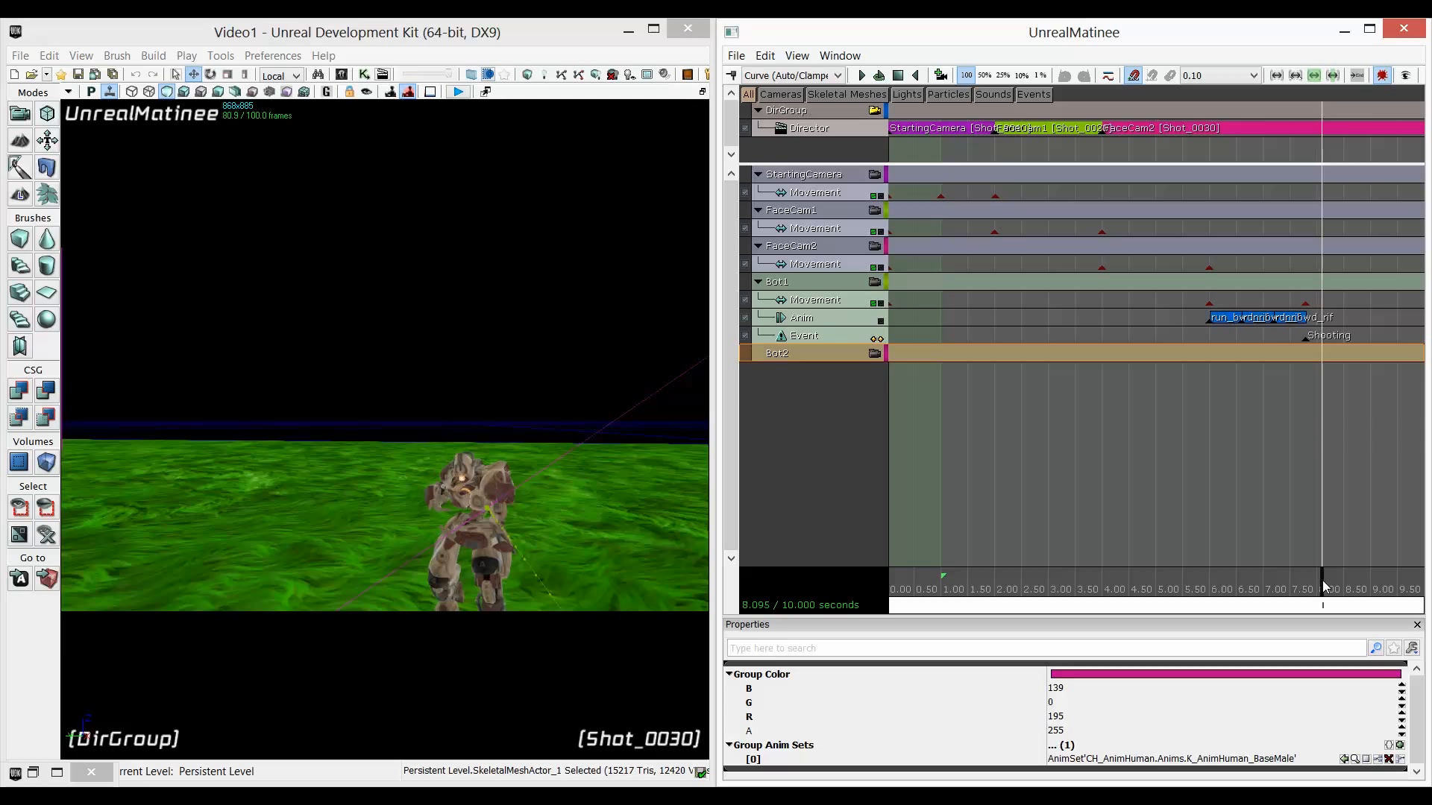
click(1403, 35)
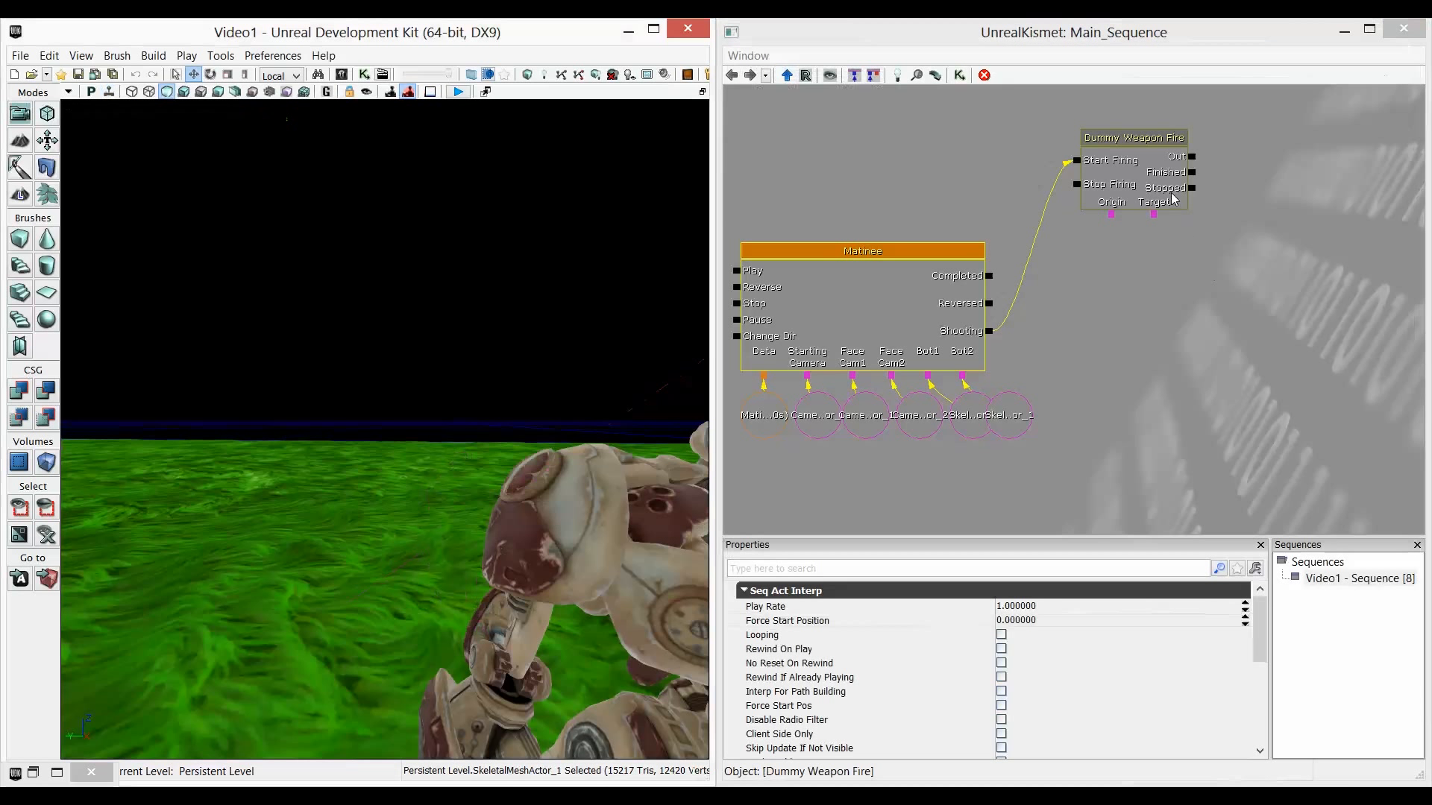
Set the Dummy Weapon Fire action's Shots To Fire to 2 and its Weapon Class to UTWeap_RocketLauncher_Content.
click(1247, 606)
click(1243, 636)
click(1239, 624)
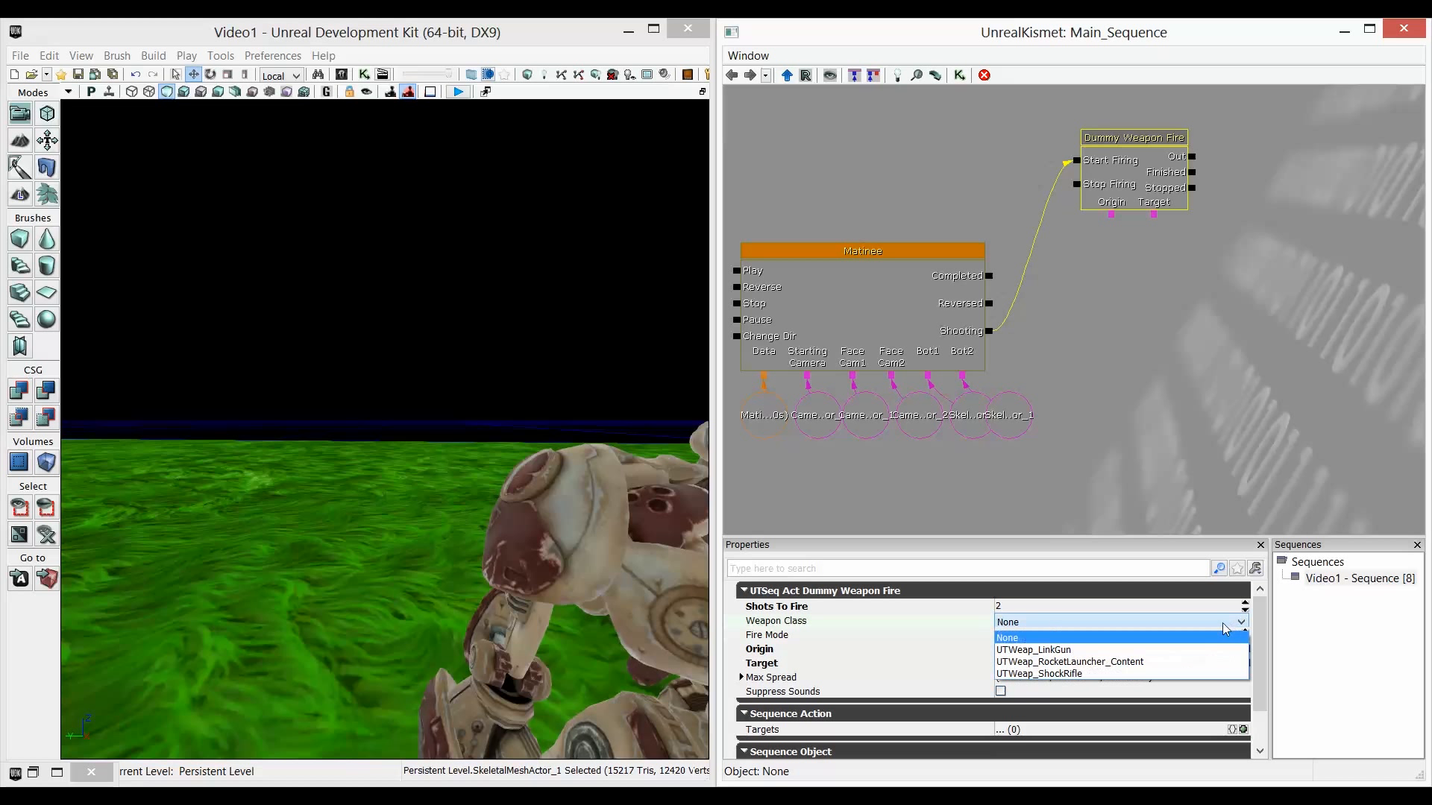
click(1126, 663)
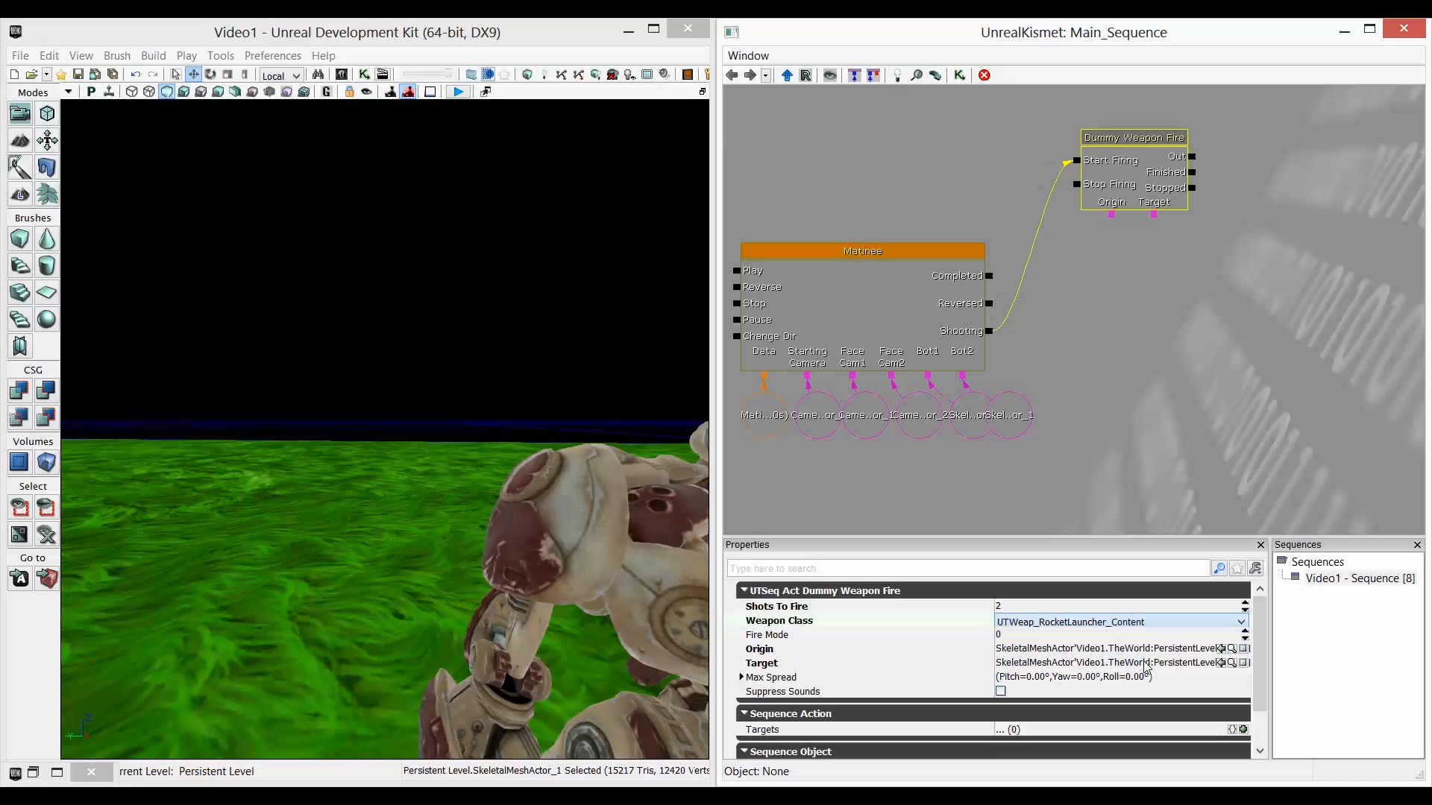
Reopen the Matinee sequence to look over its tracks, and close it again.
click(1057, 414)
double_click(884, 303)
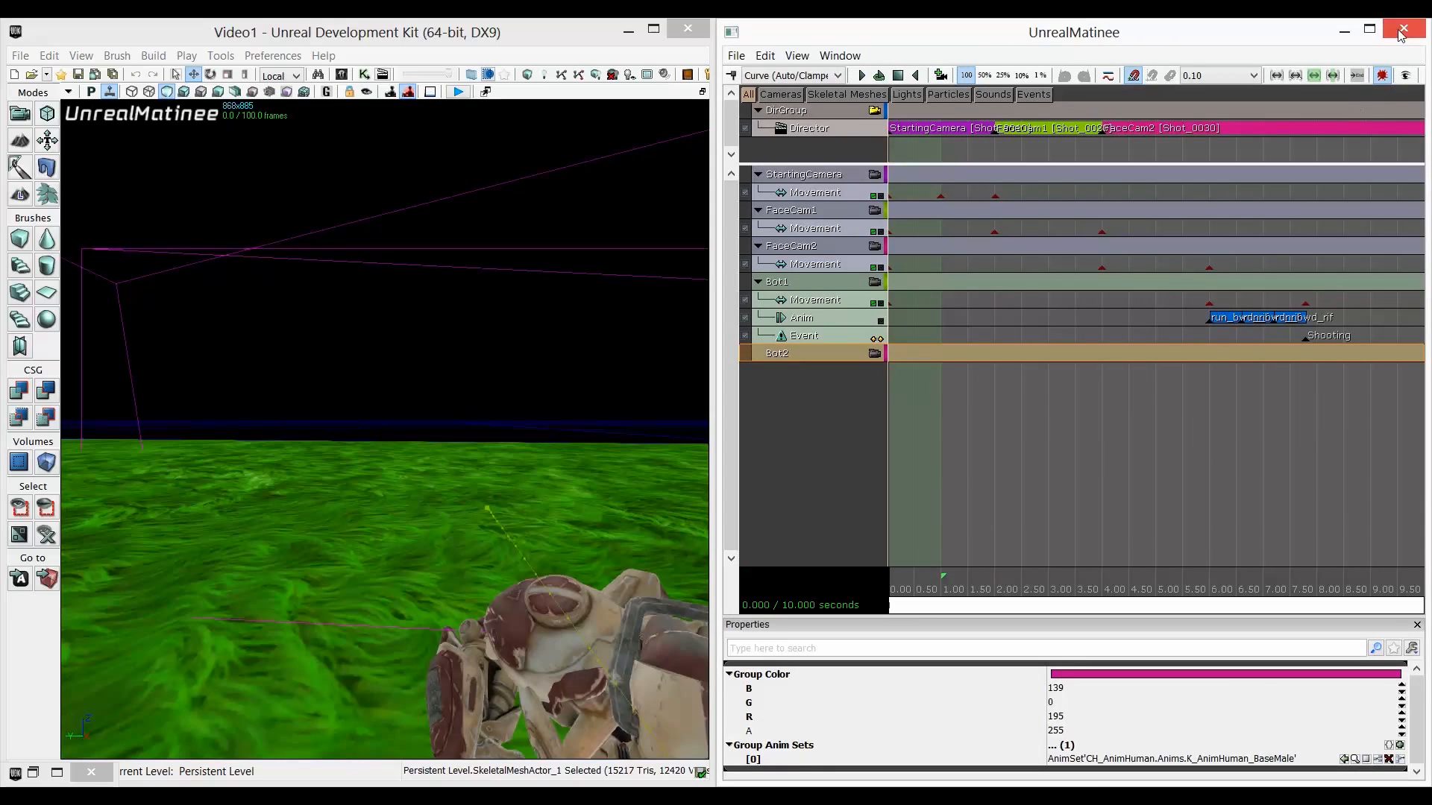
click(1402, 31)
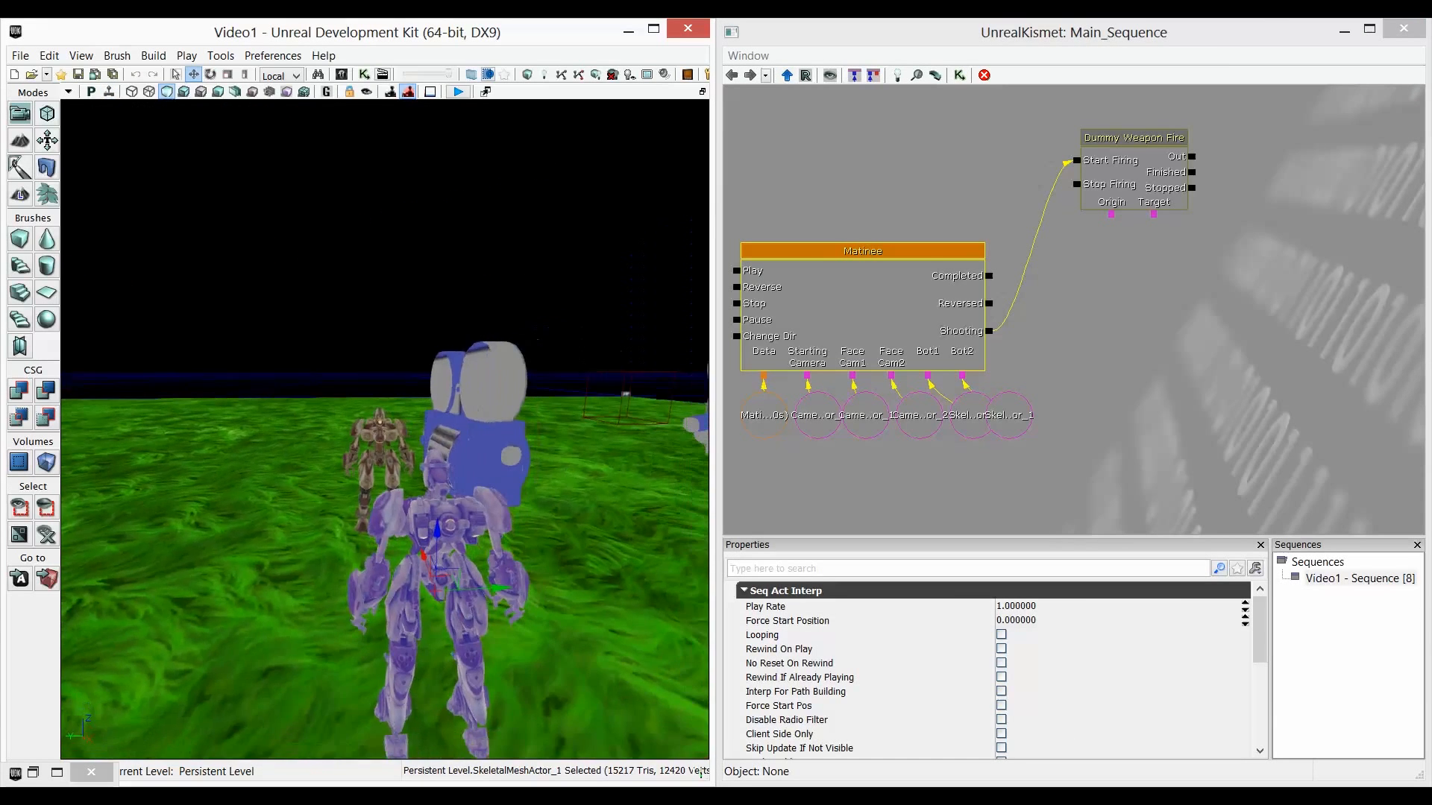
Build the level's paths and dismiss the Map Check results.
click(89, 776)
click(67, 772)
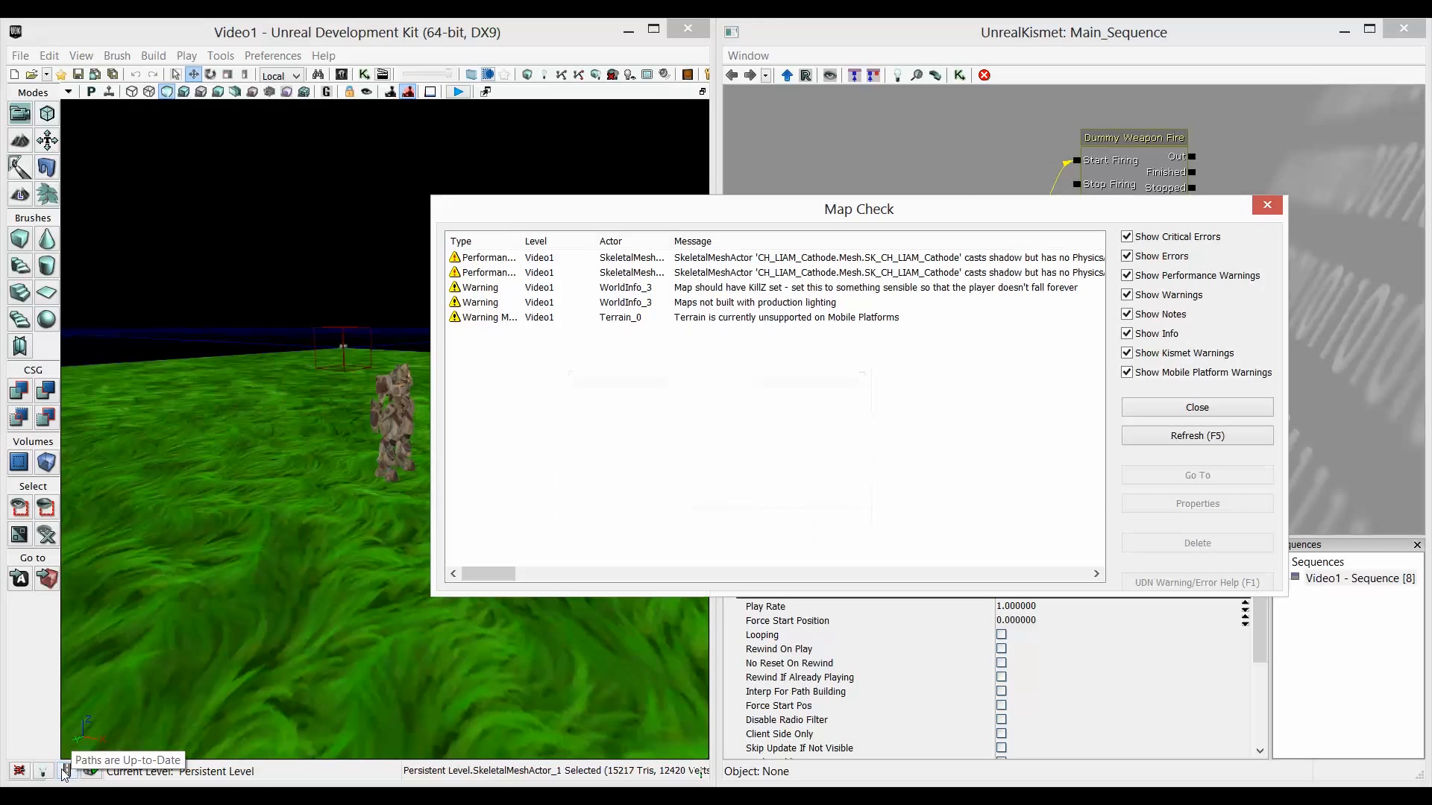
click(1267, 205)
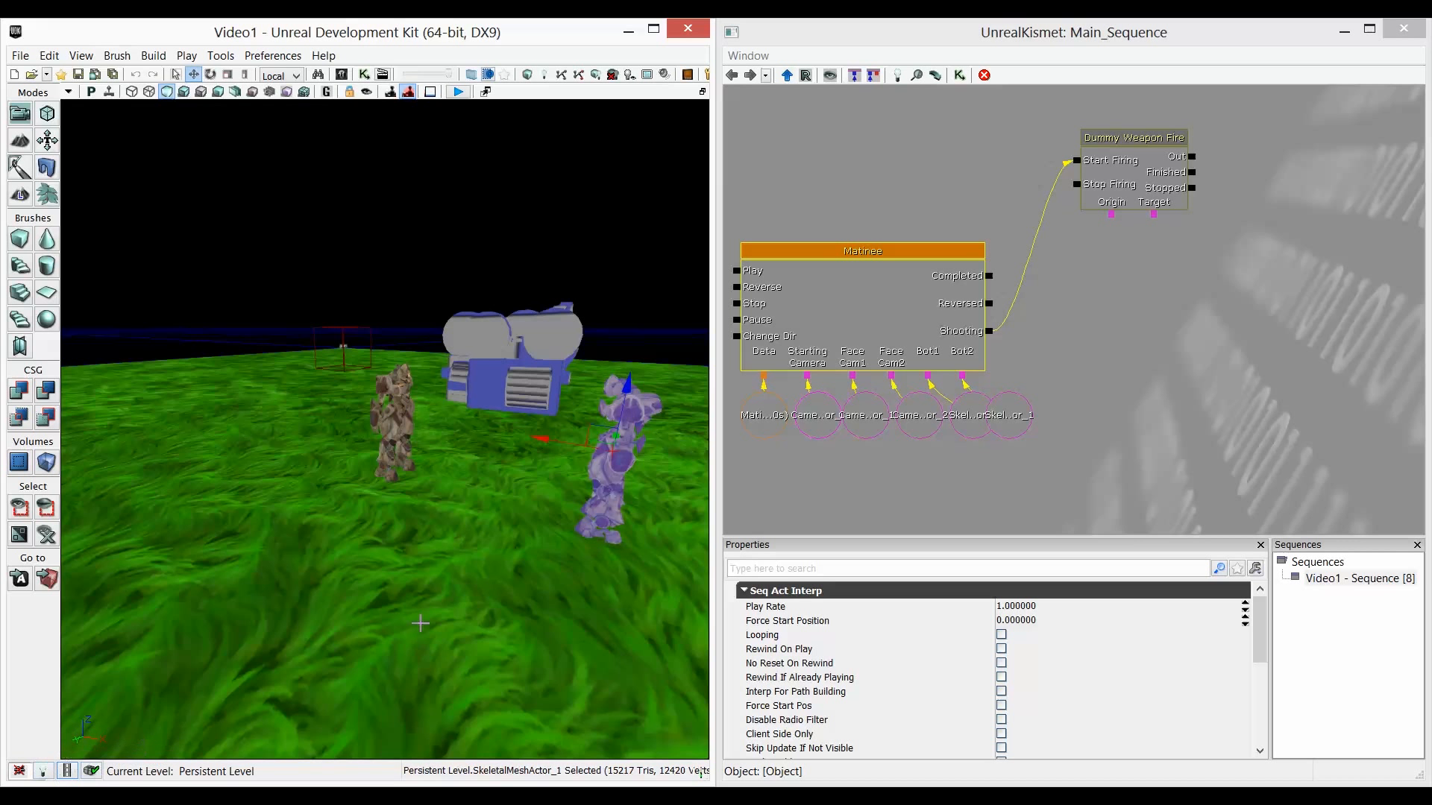
Find the actor classes matching "dom" and place a DominantDirectionalLight in the level above the robots.
right_drag(507, 548, 592, 555)
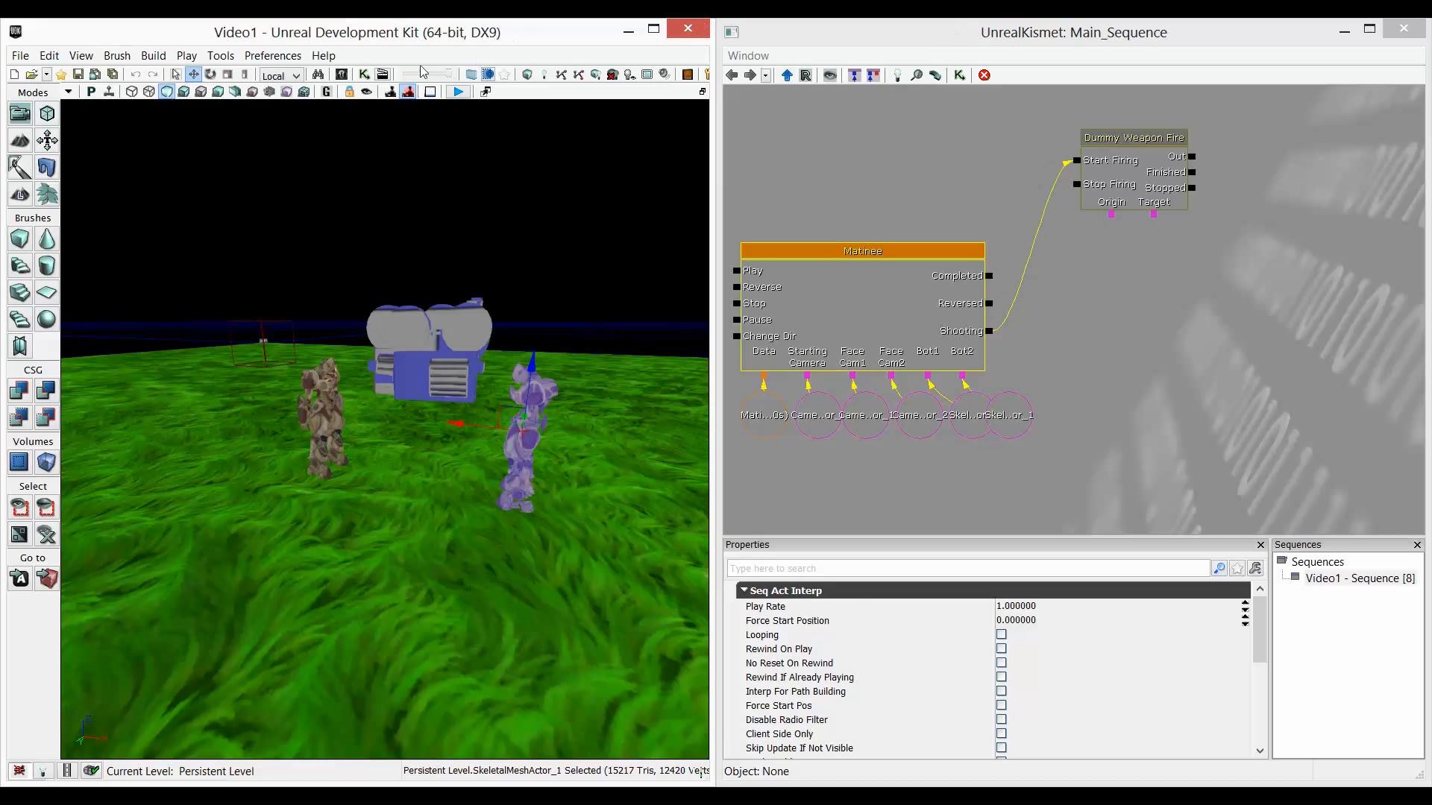
click(342, 75)
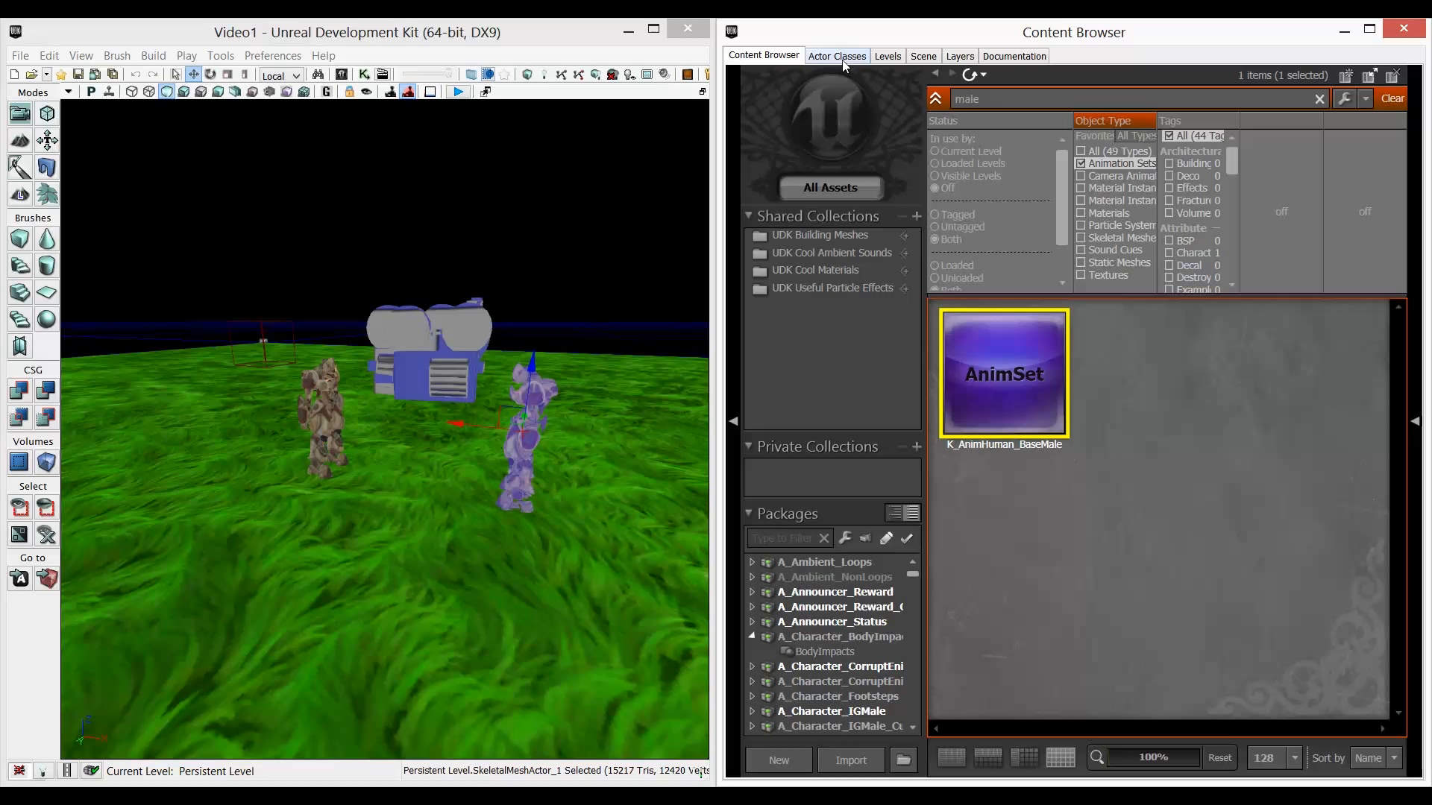
click(829, 58)
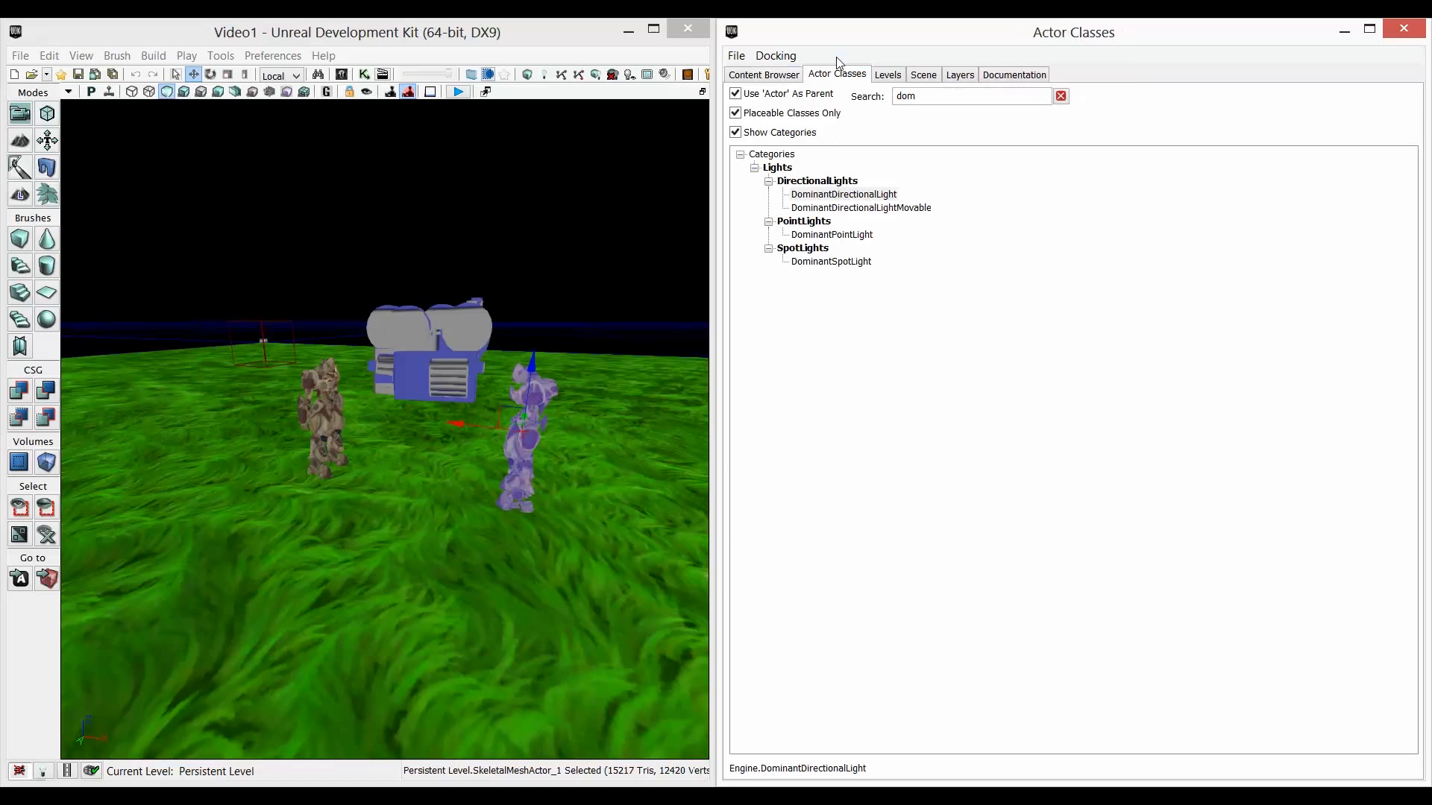
drag(930, 99, 892, 99)
text(dom)
double_click(905, 97)
drag(878, 195, 565, 142)
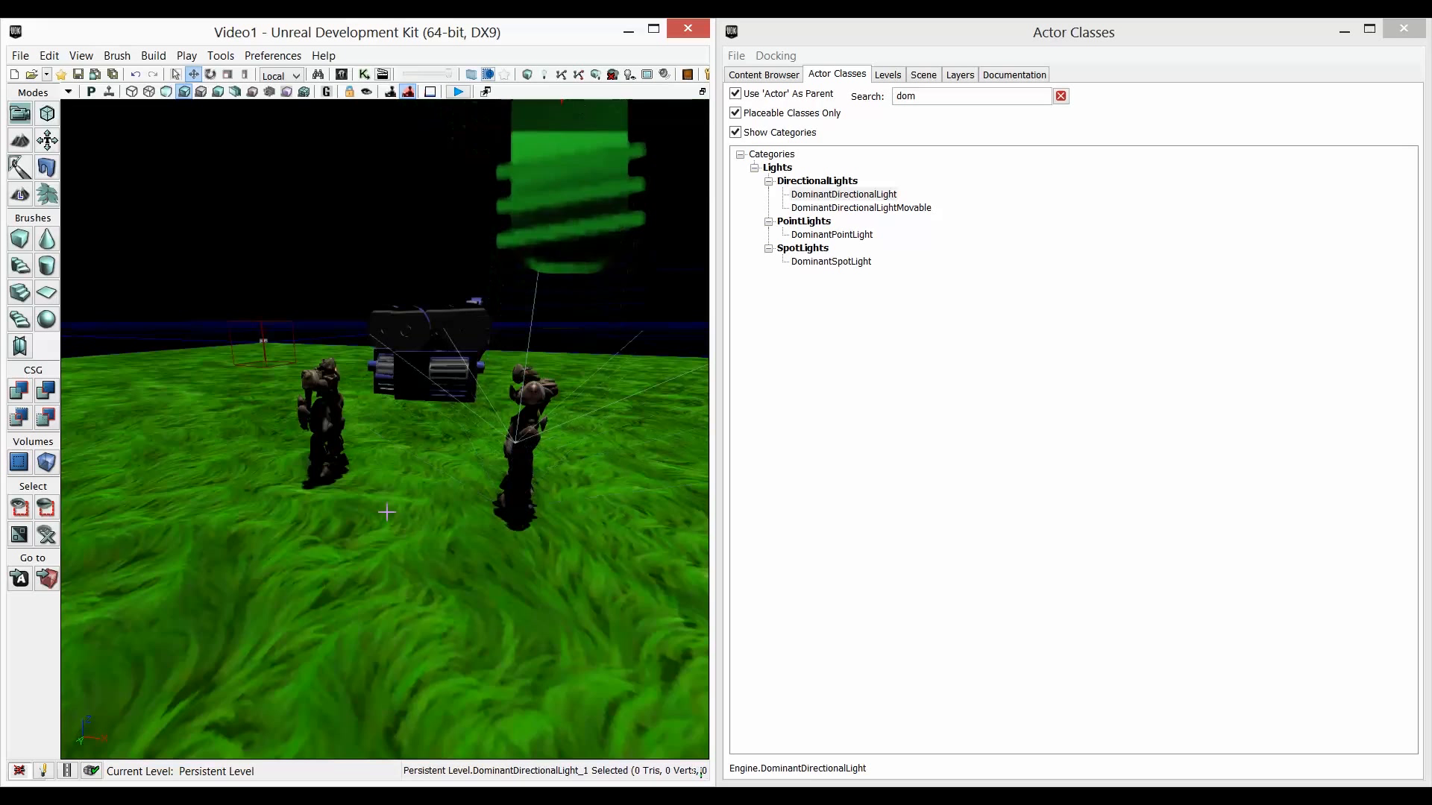
Open the build options for the level's lighting.
click(44, 773)
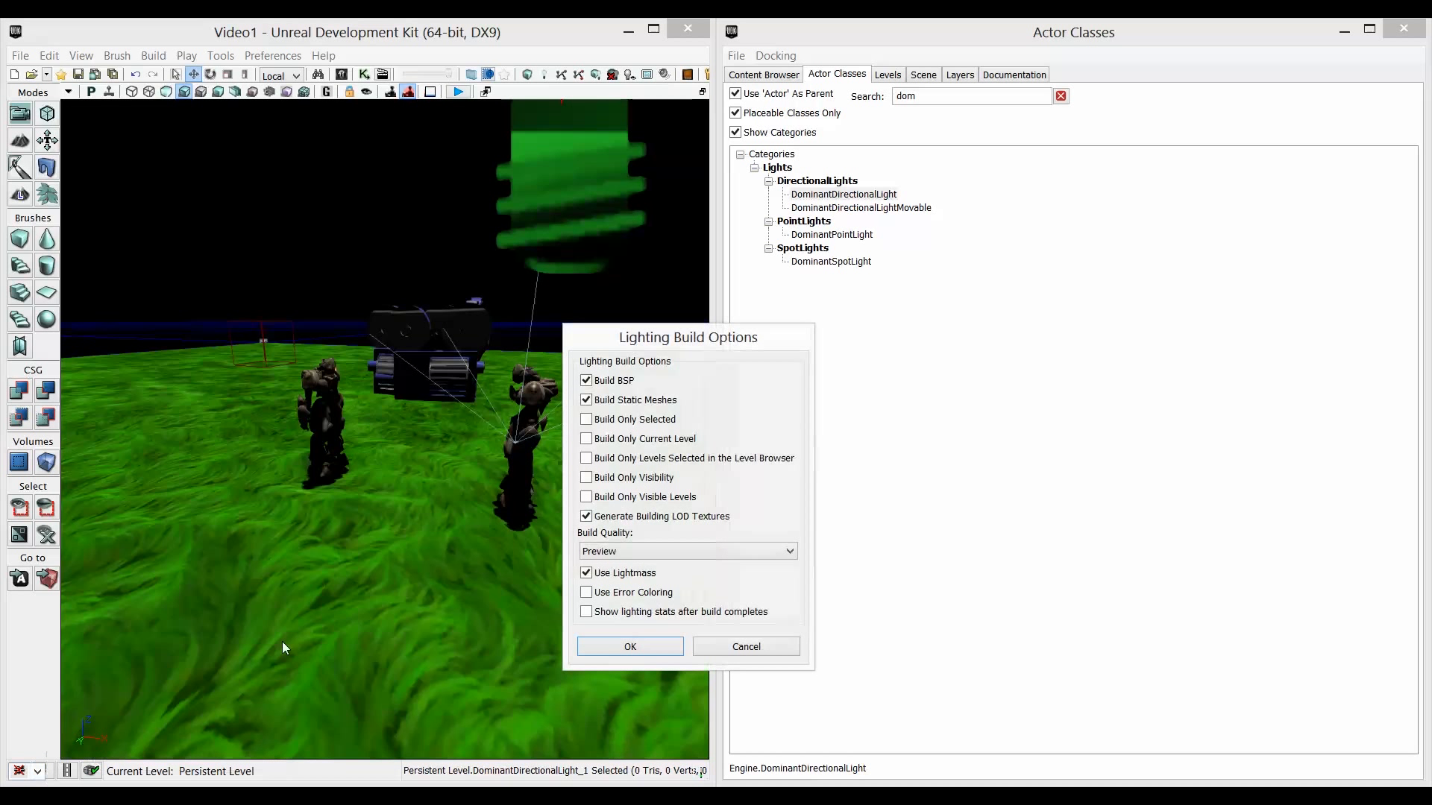